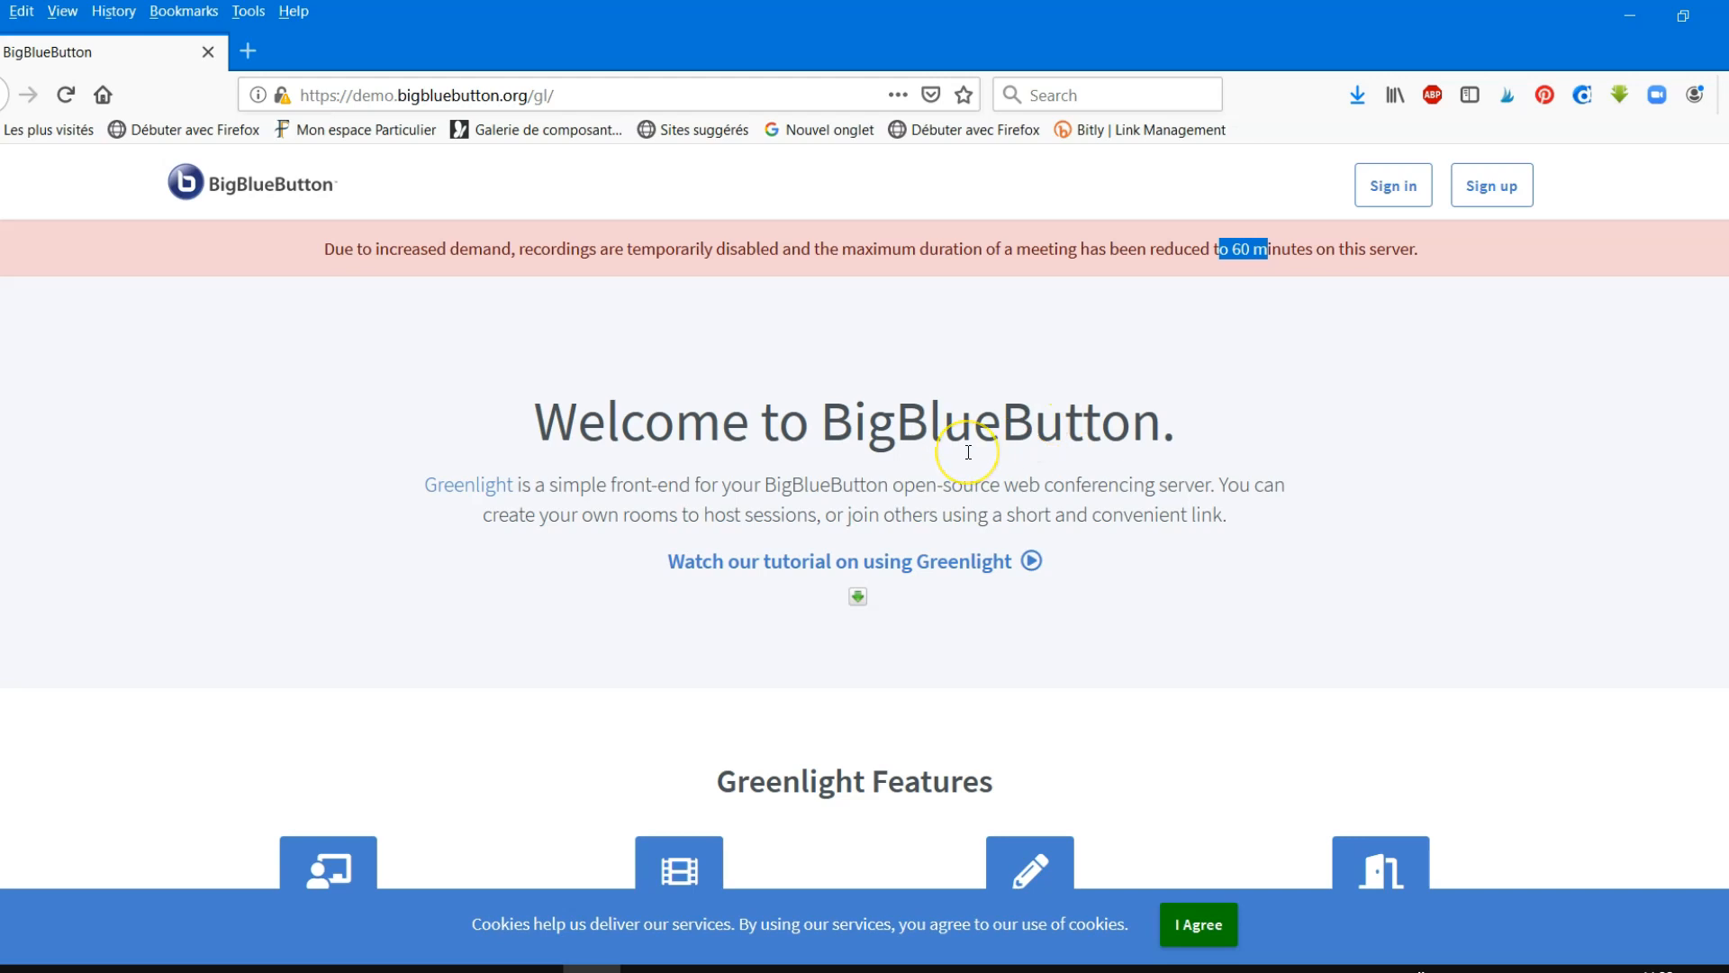
# - Sign in to the BigBlueButton demo site through Google, choosing the first listed account
pyautogui.scroll(-2, 1092, 432)
pyautogui.scroll(2, 1099, 424)
pyautogui.click(1396, 184)
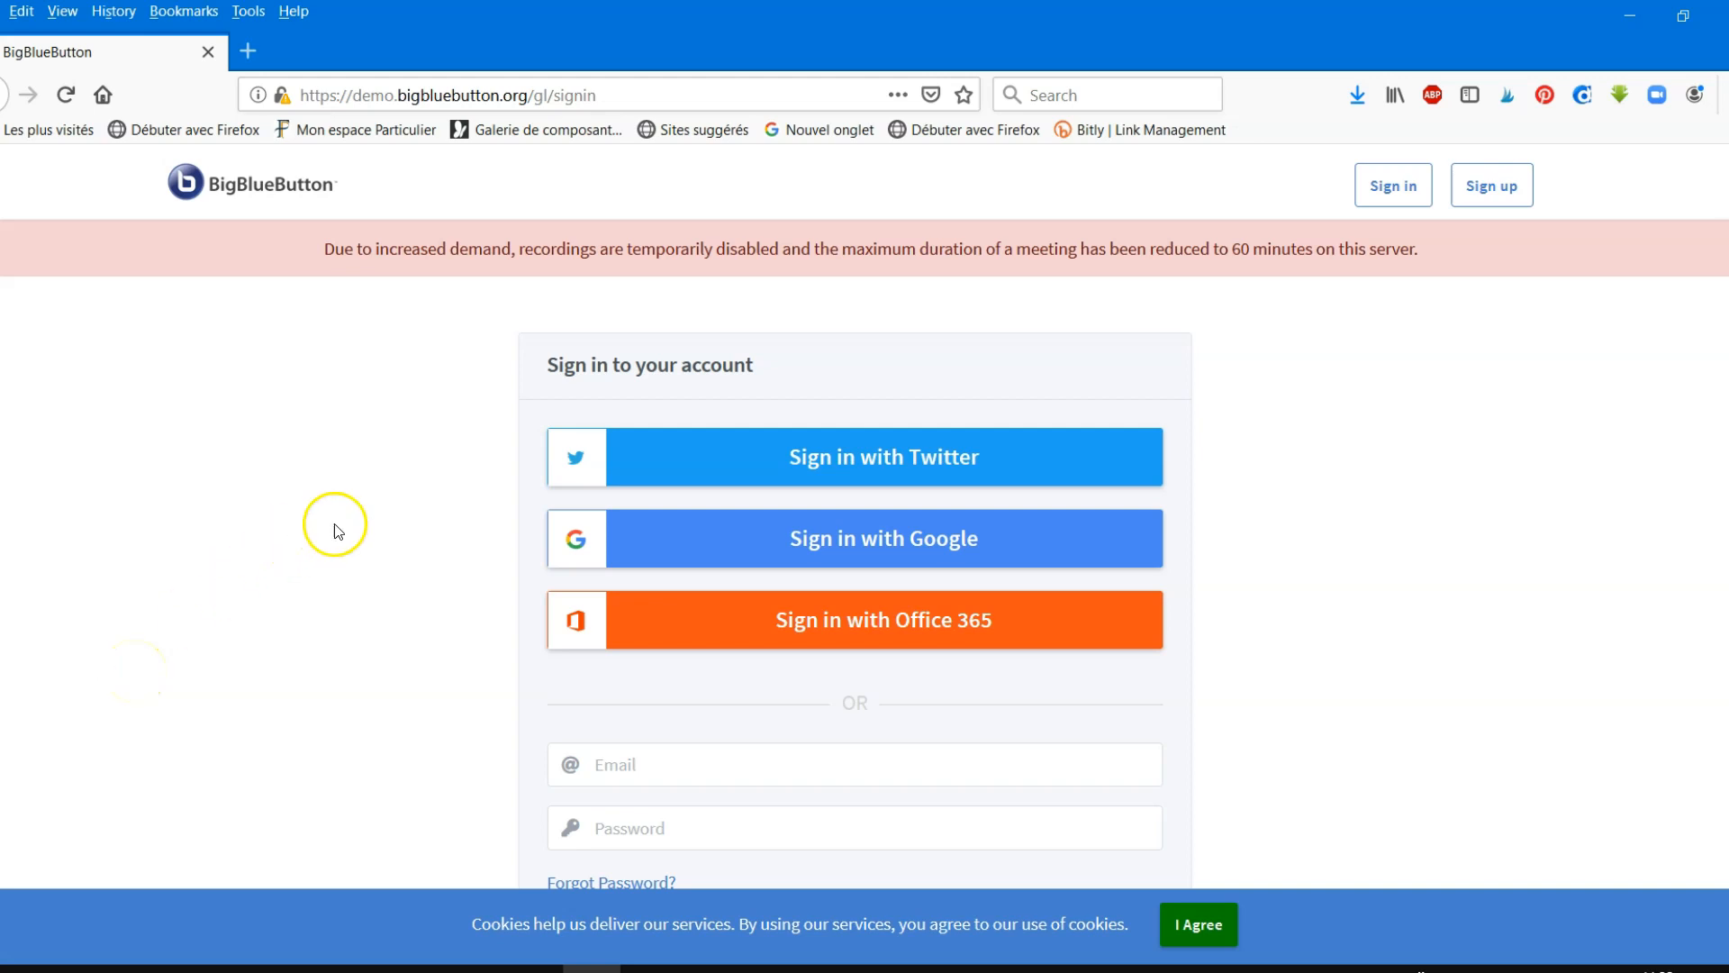
pyautogui.scroll(-3, 331, 536)
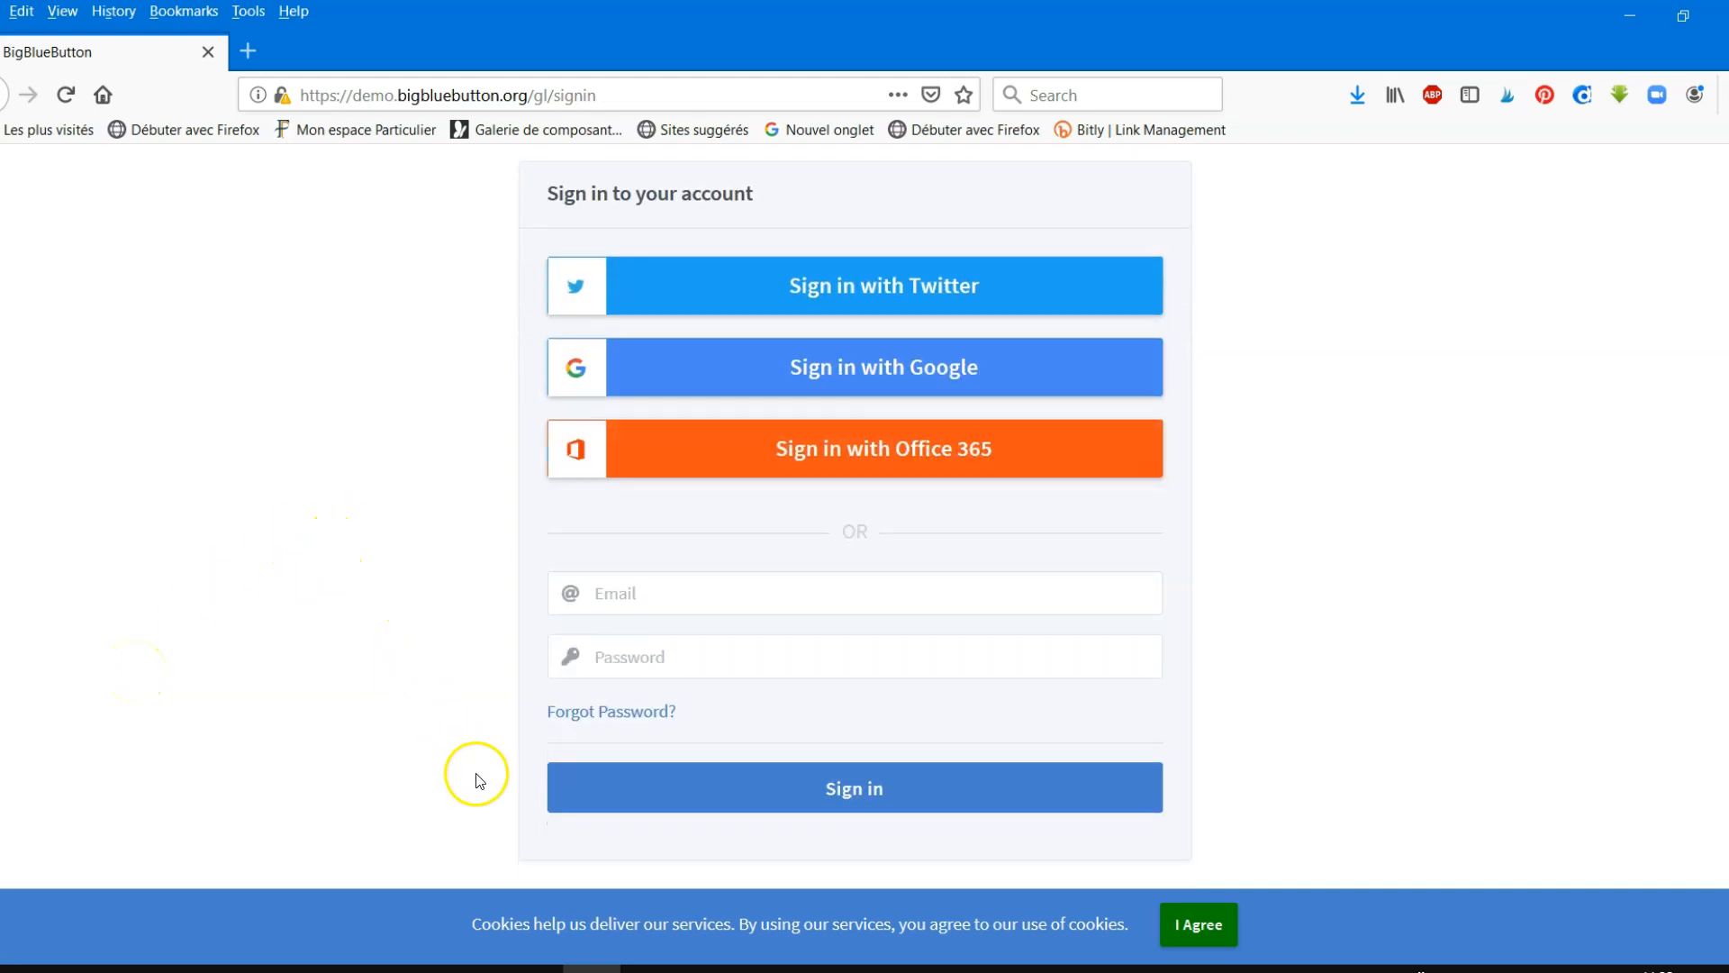
pyautogui.scroll(3, 468, 772)
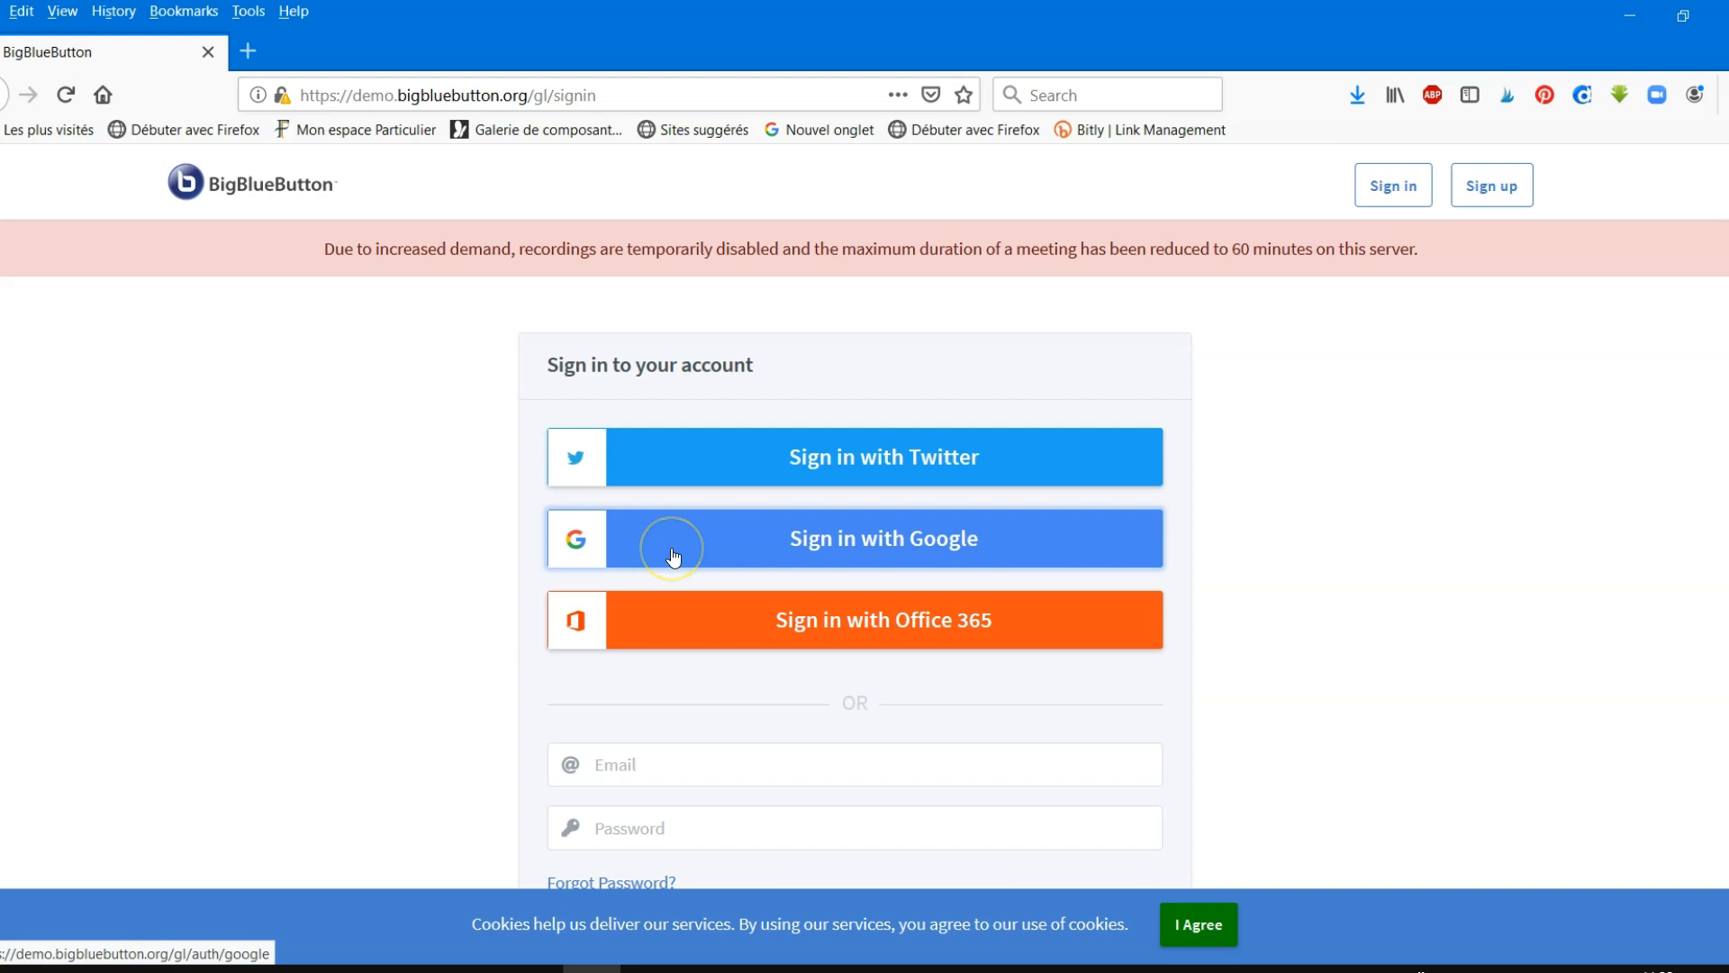
pyautogui.scroll(-3, 378, 594)
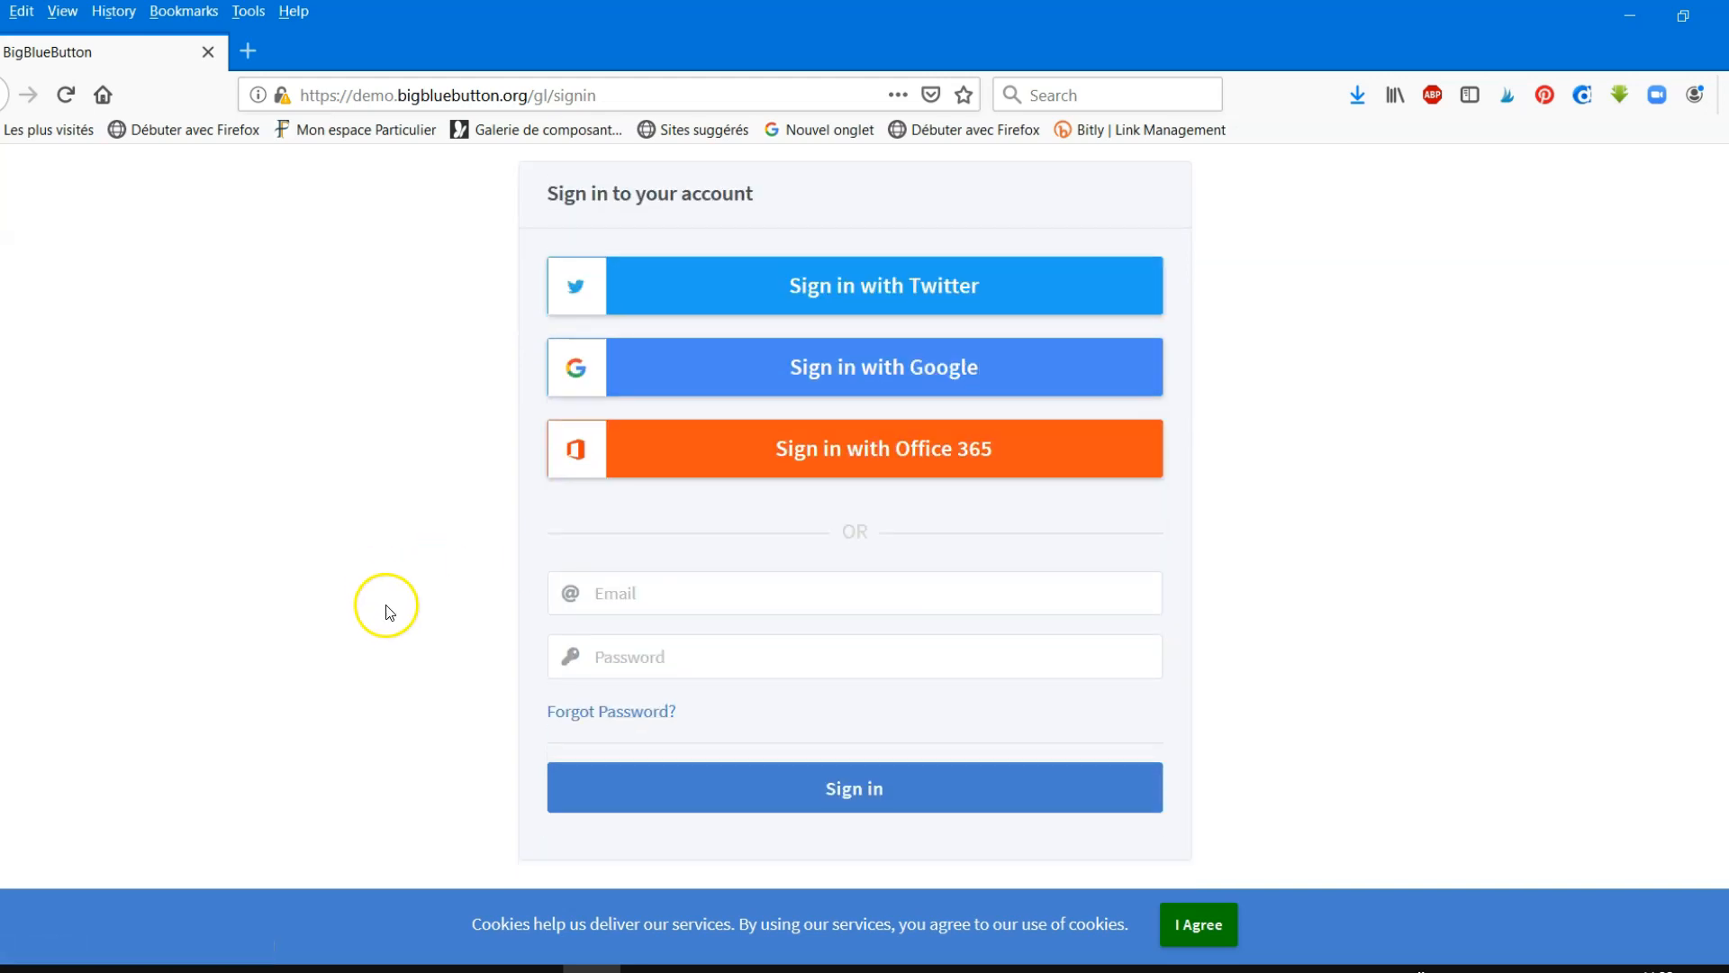
pyautogui.scroll(3, 541, 576)
pyautogui.click(716, 538)
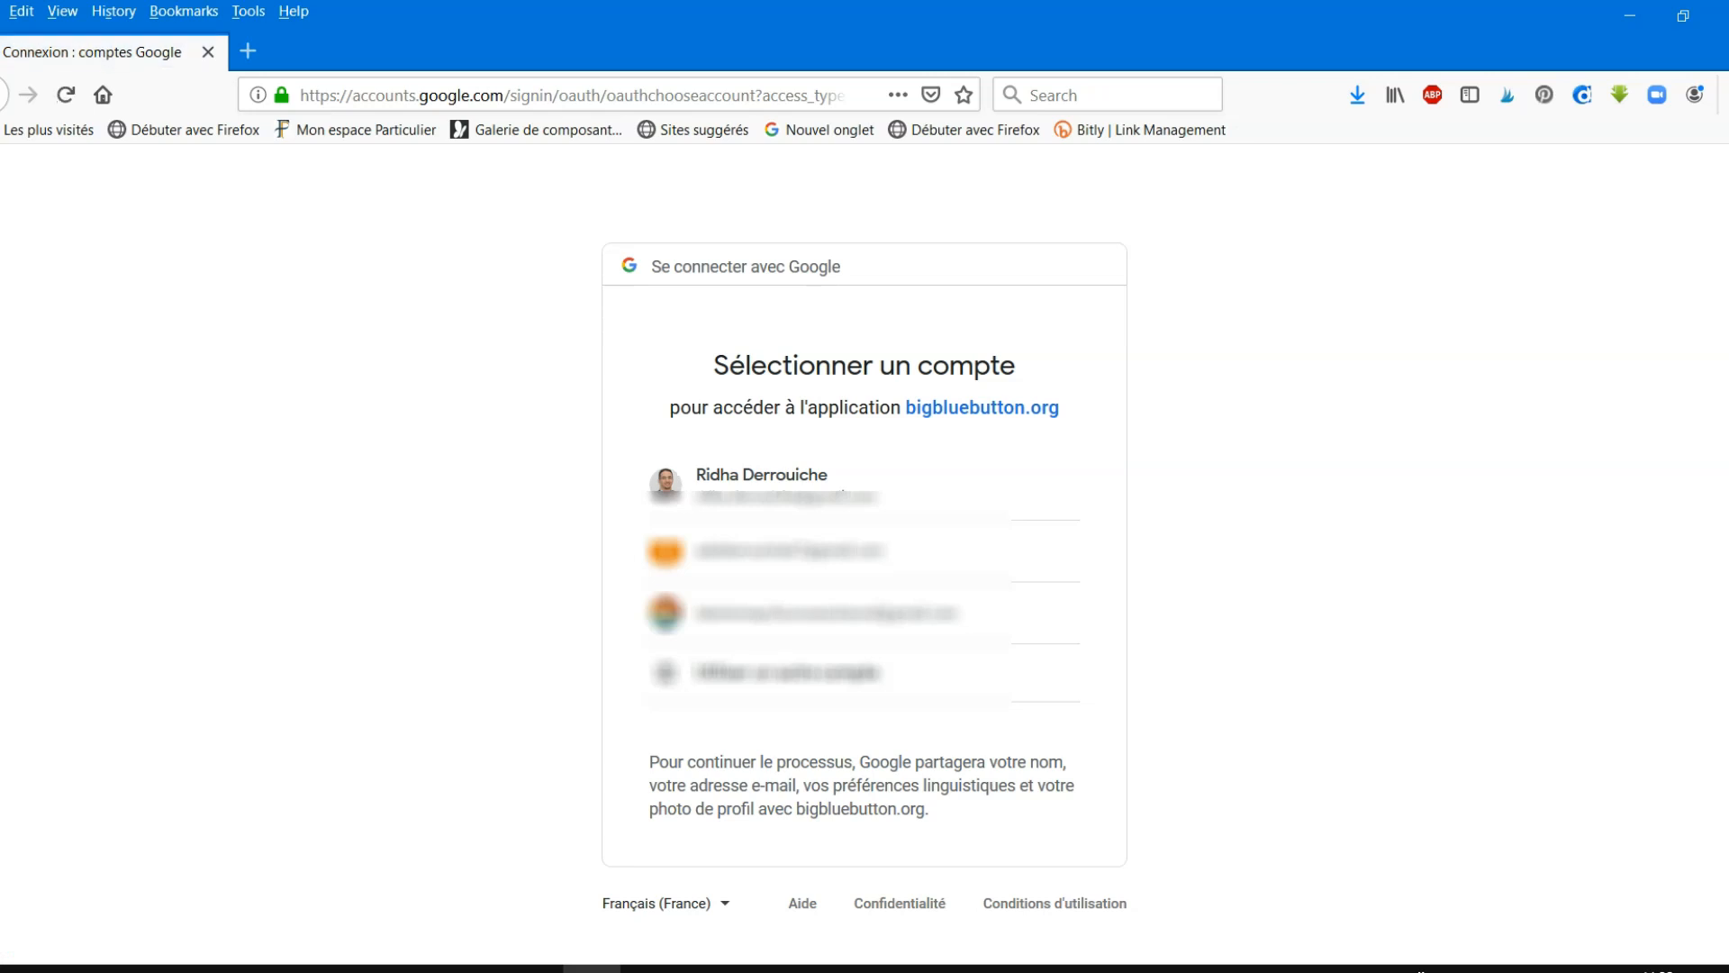
pyautogui.click(727, 501)
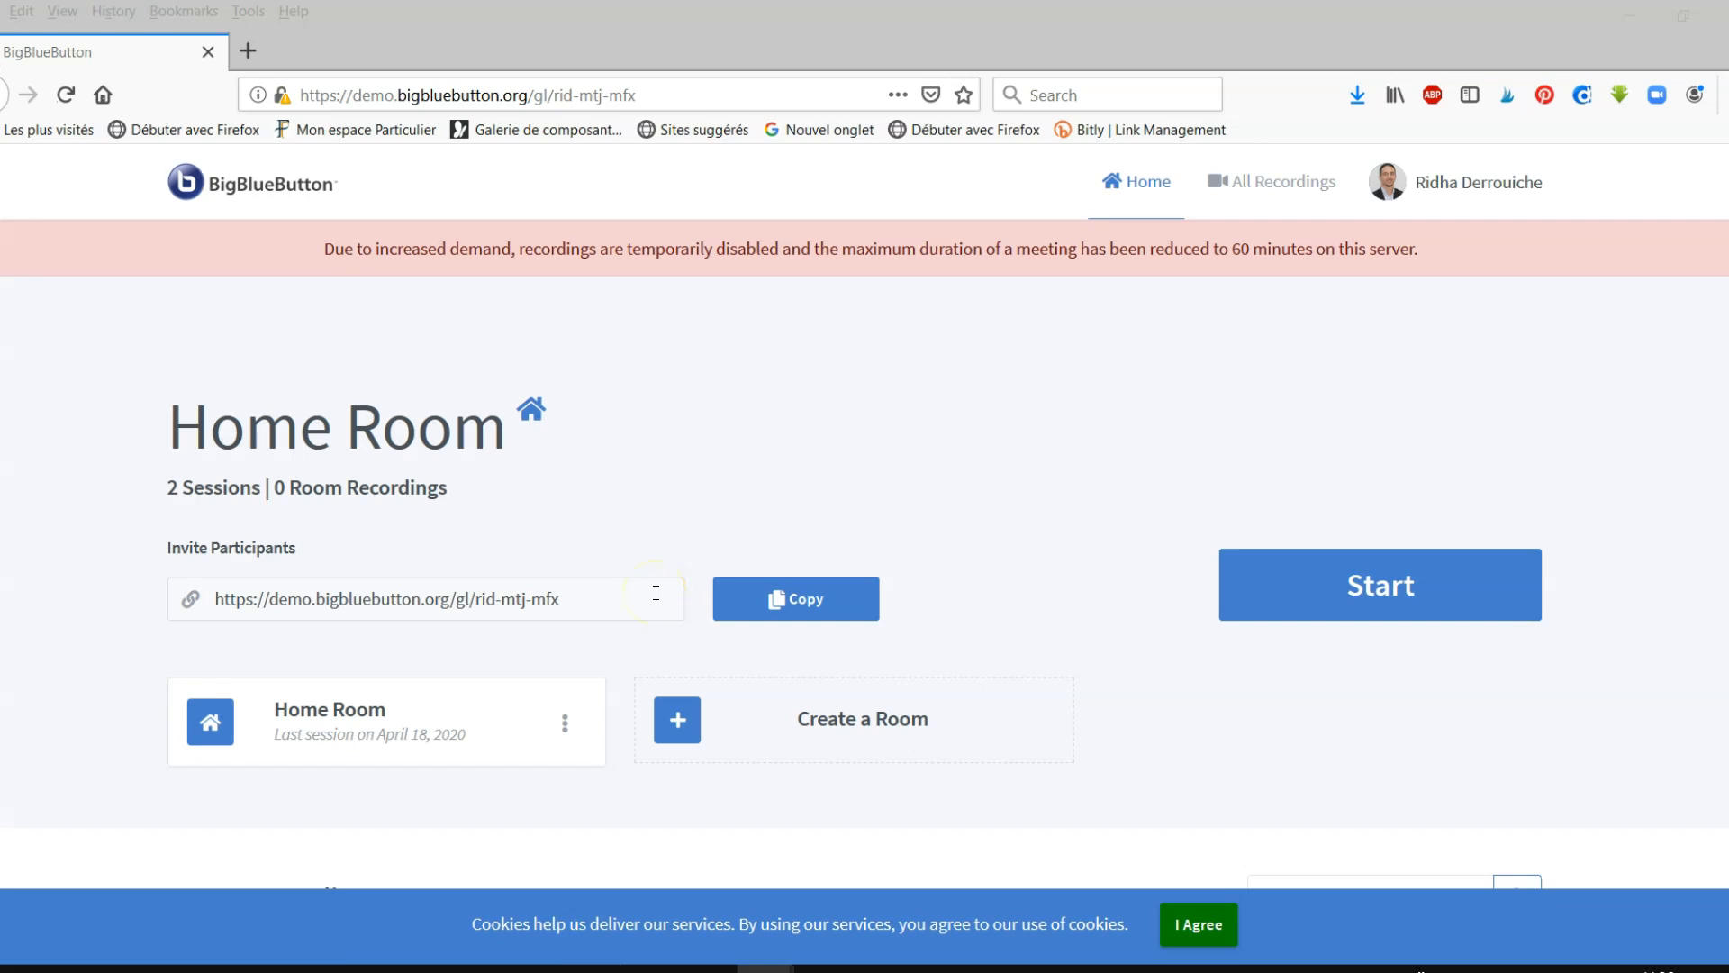
# - Set the language in the profile's account information to Français and save the update
pyautogui.click(1509, 197)
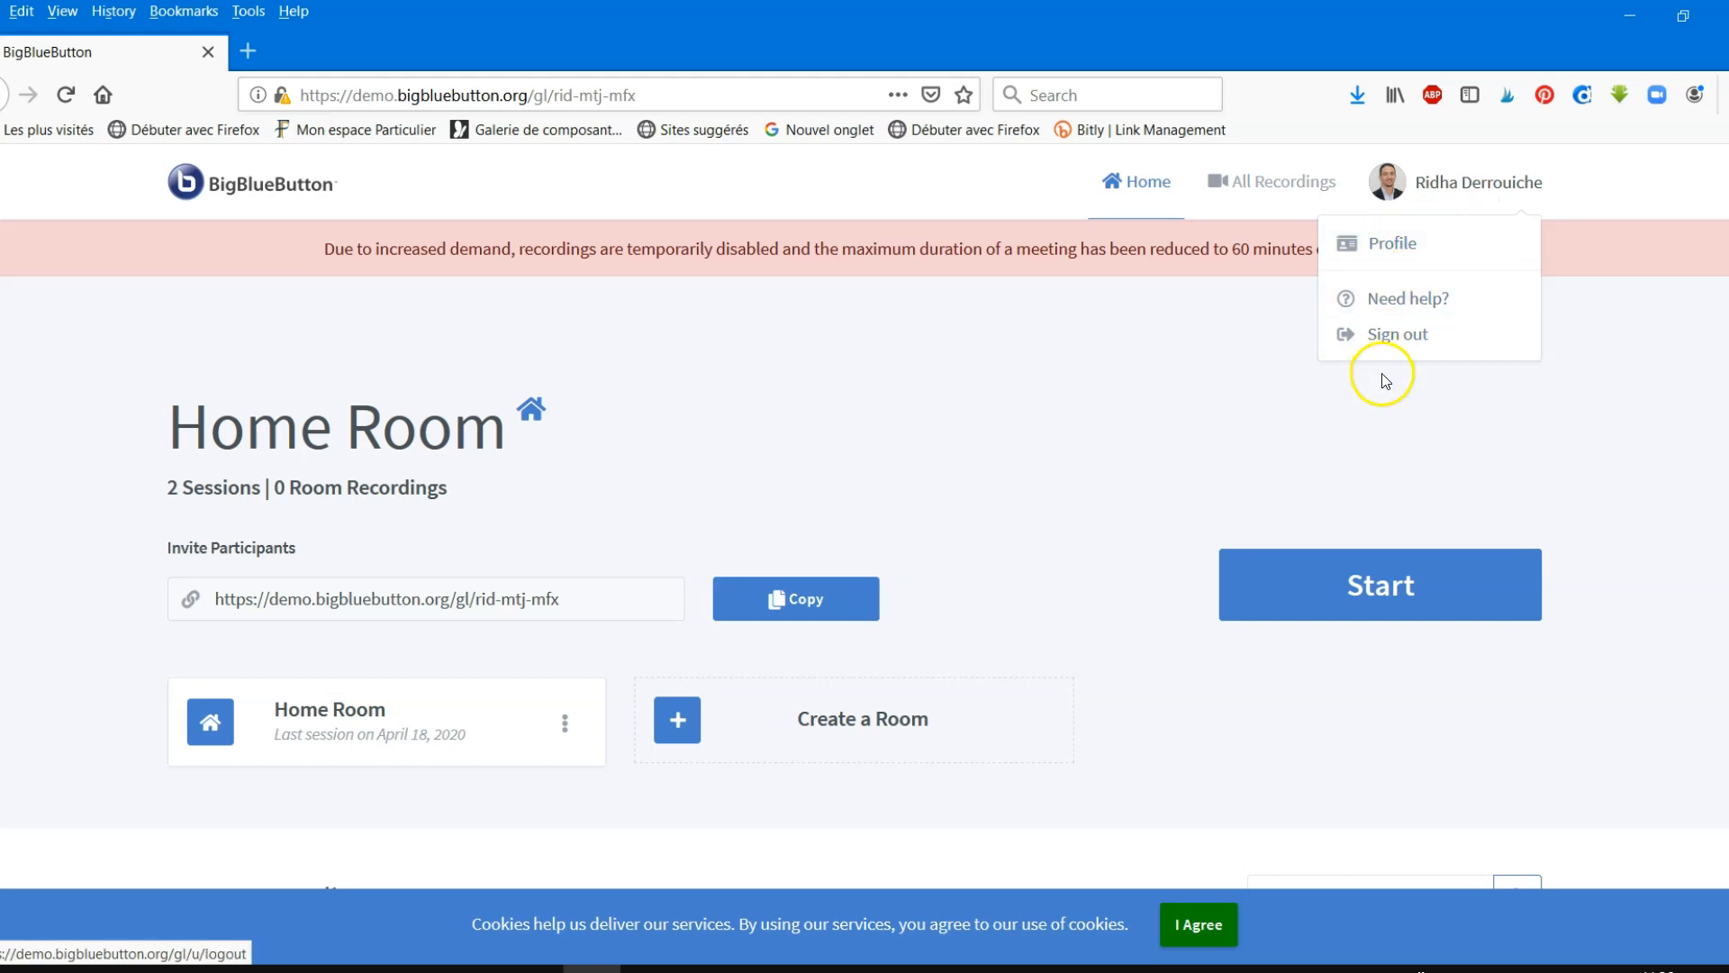
pyautogui.click(1409, 243)
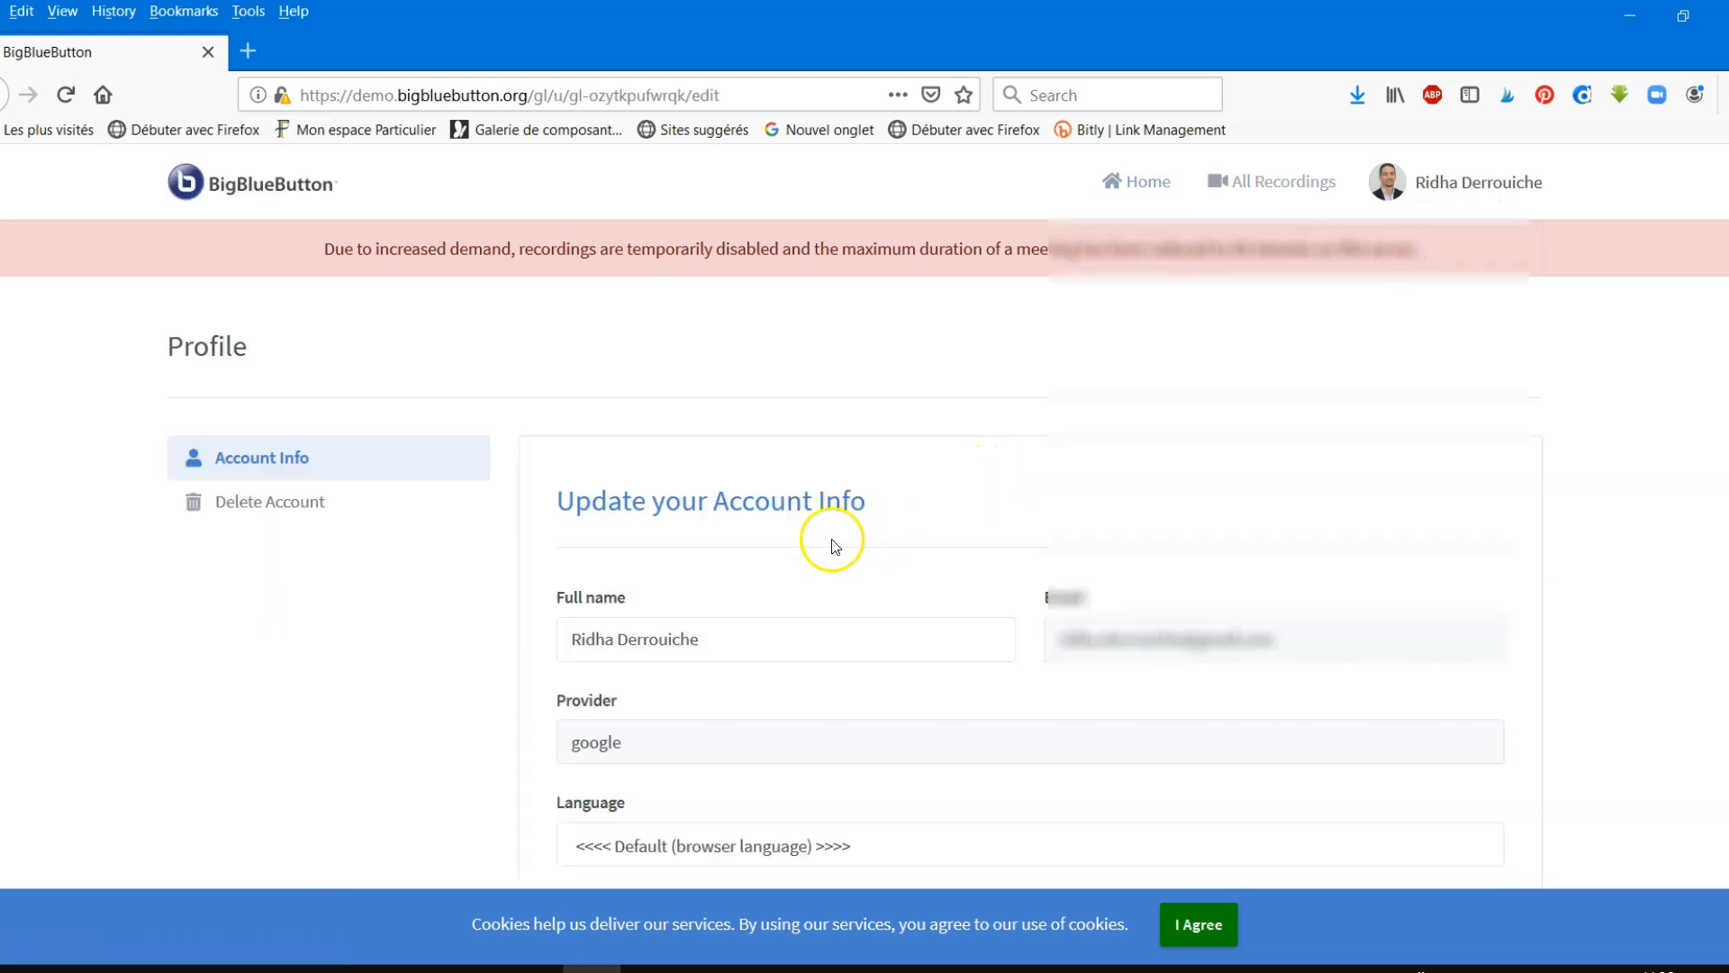
pyautogui.scroll(-4, 831, 545)
pyautogui.click(687, 463)
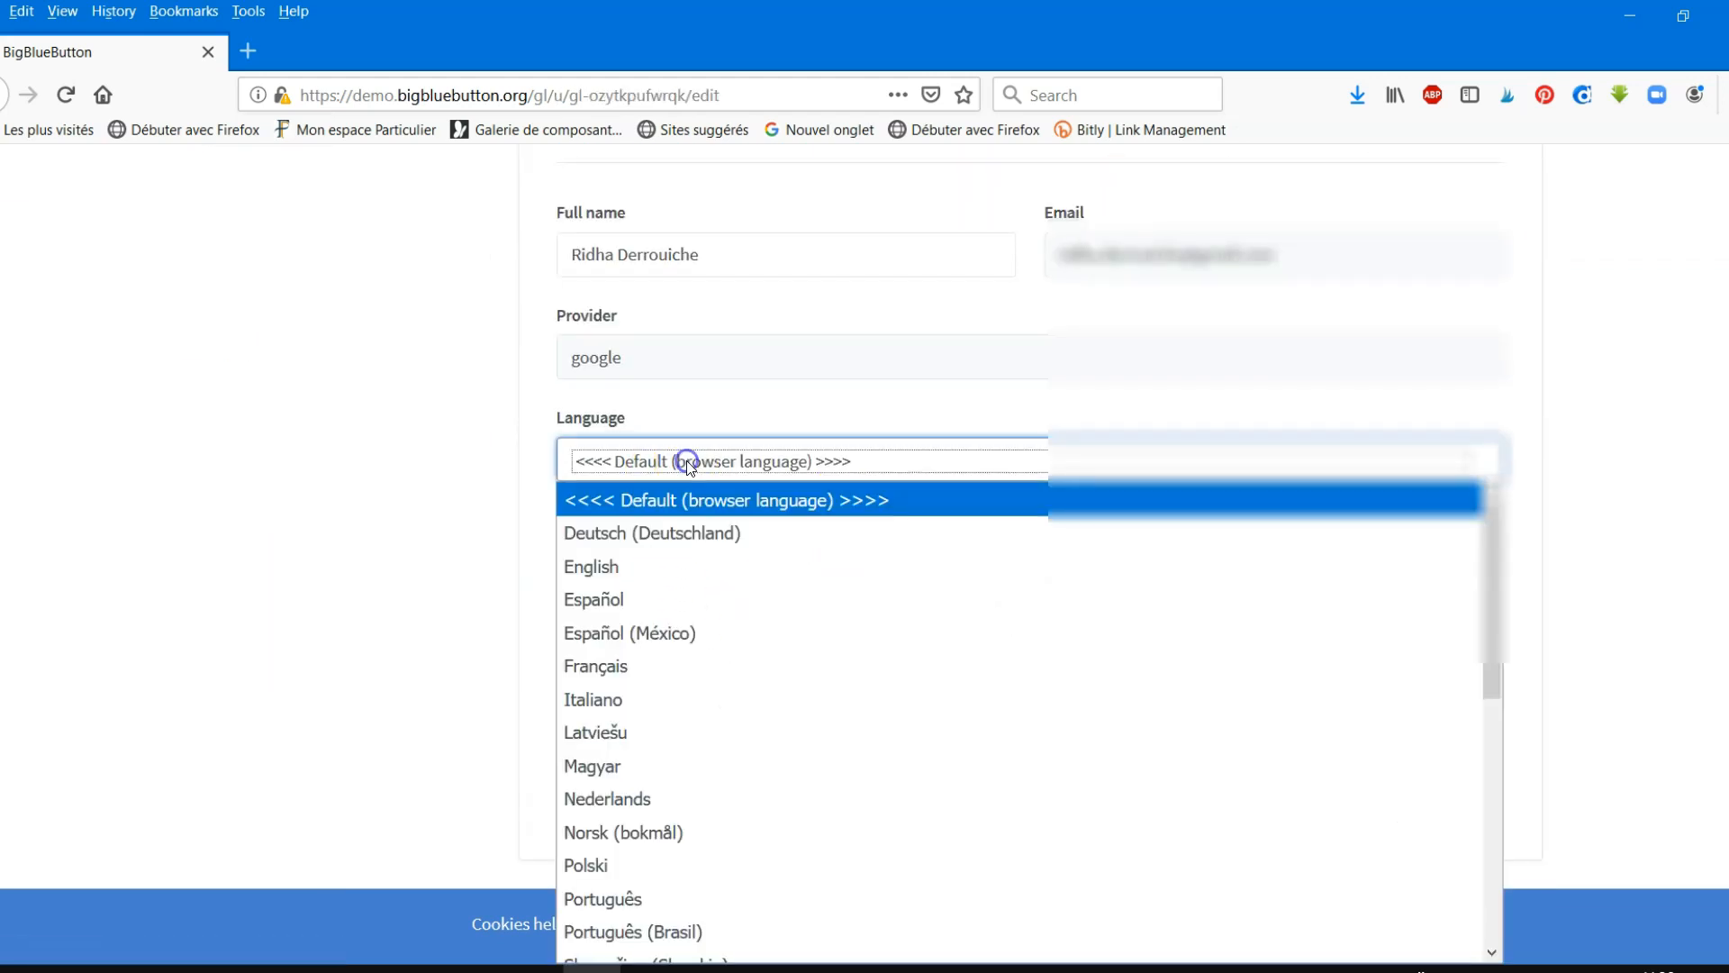
pyautogui.click(646, 668)
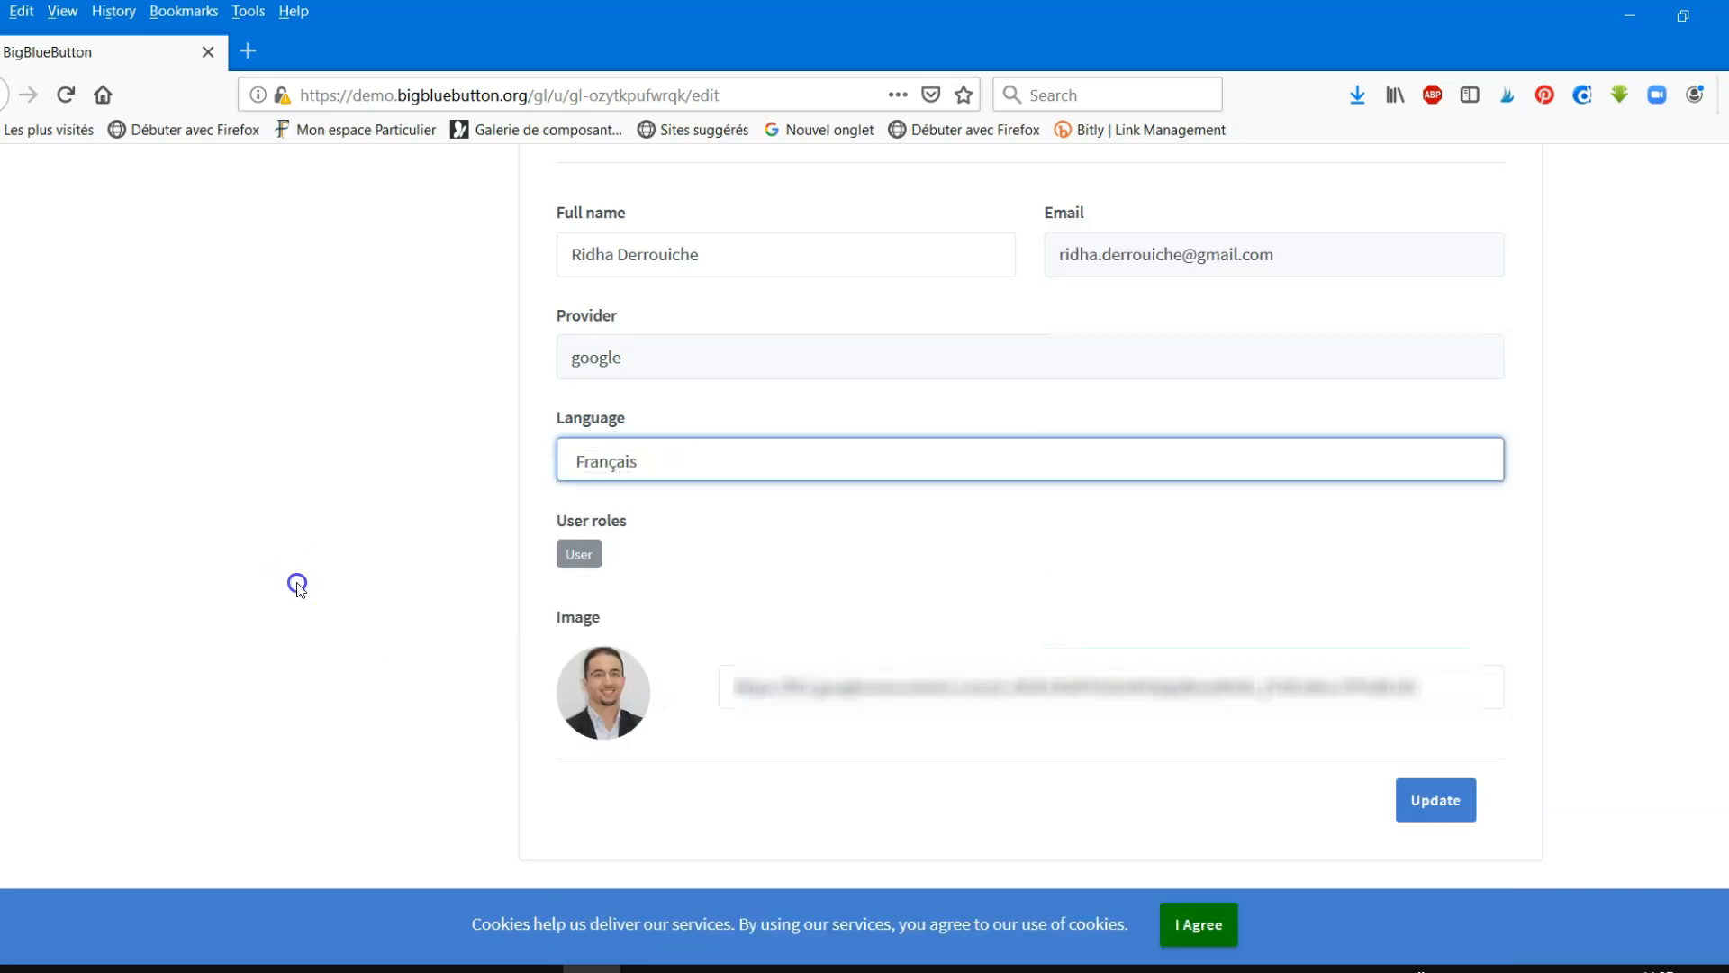
pyautogui.click(1403, 802)
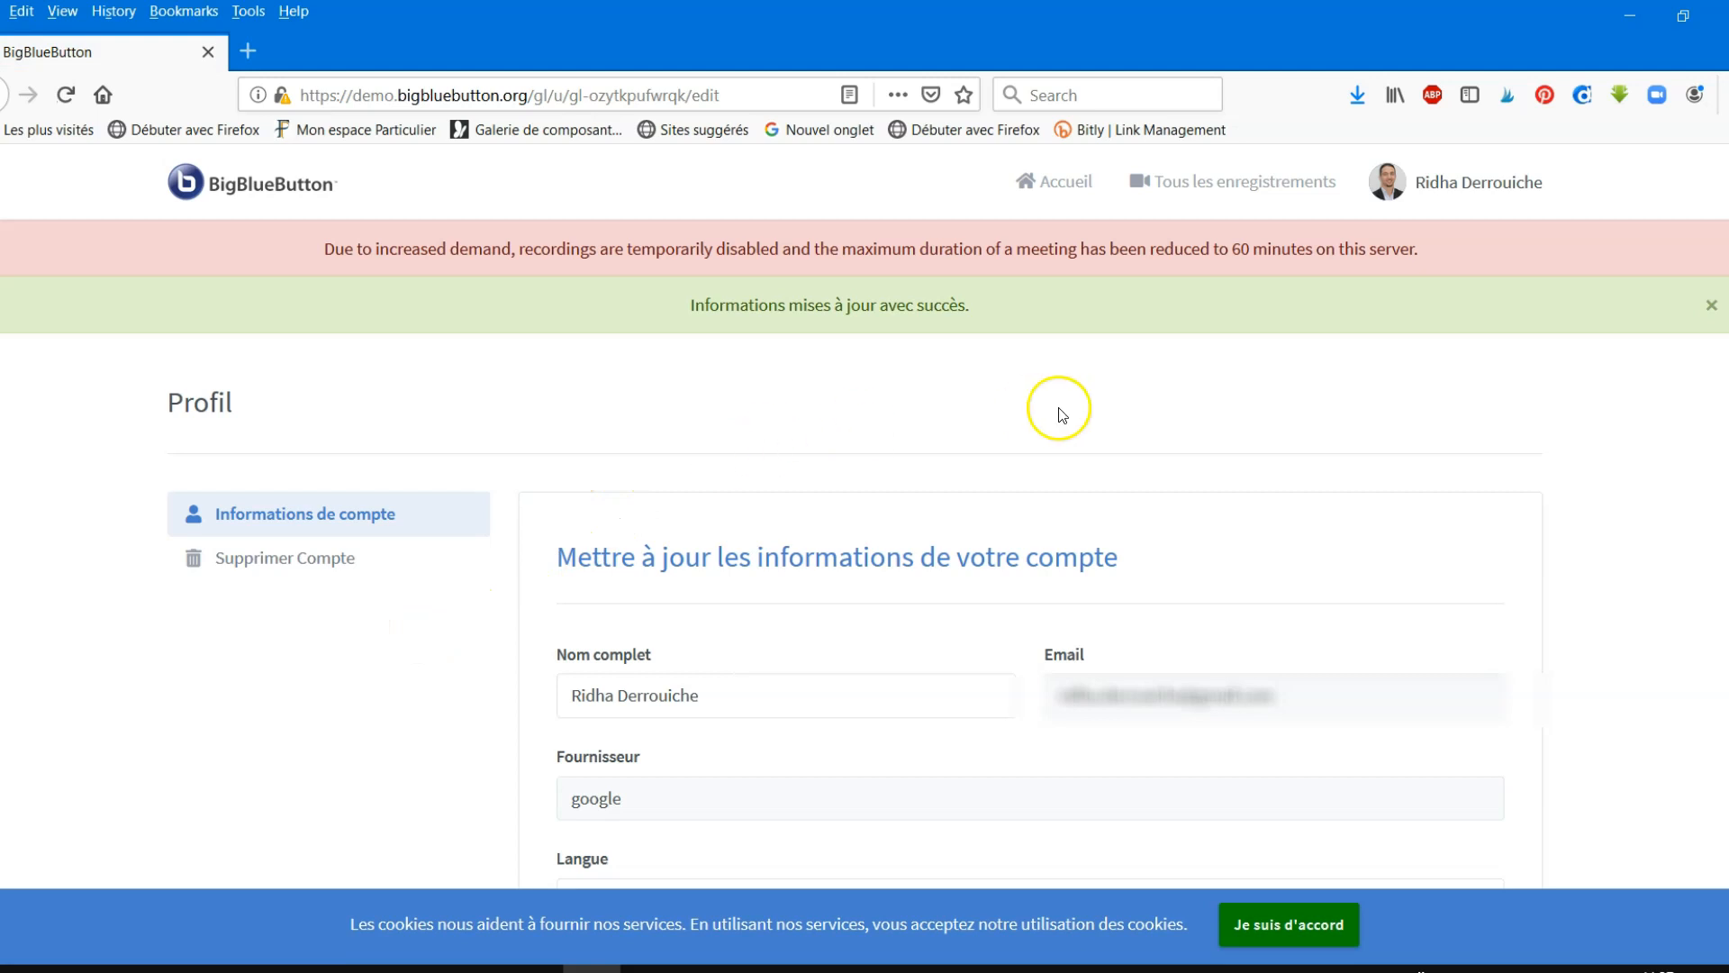
# - Return to the home page and examine the Home Room's participant invitation link and its start option
pyautogui.click(1031, 181)
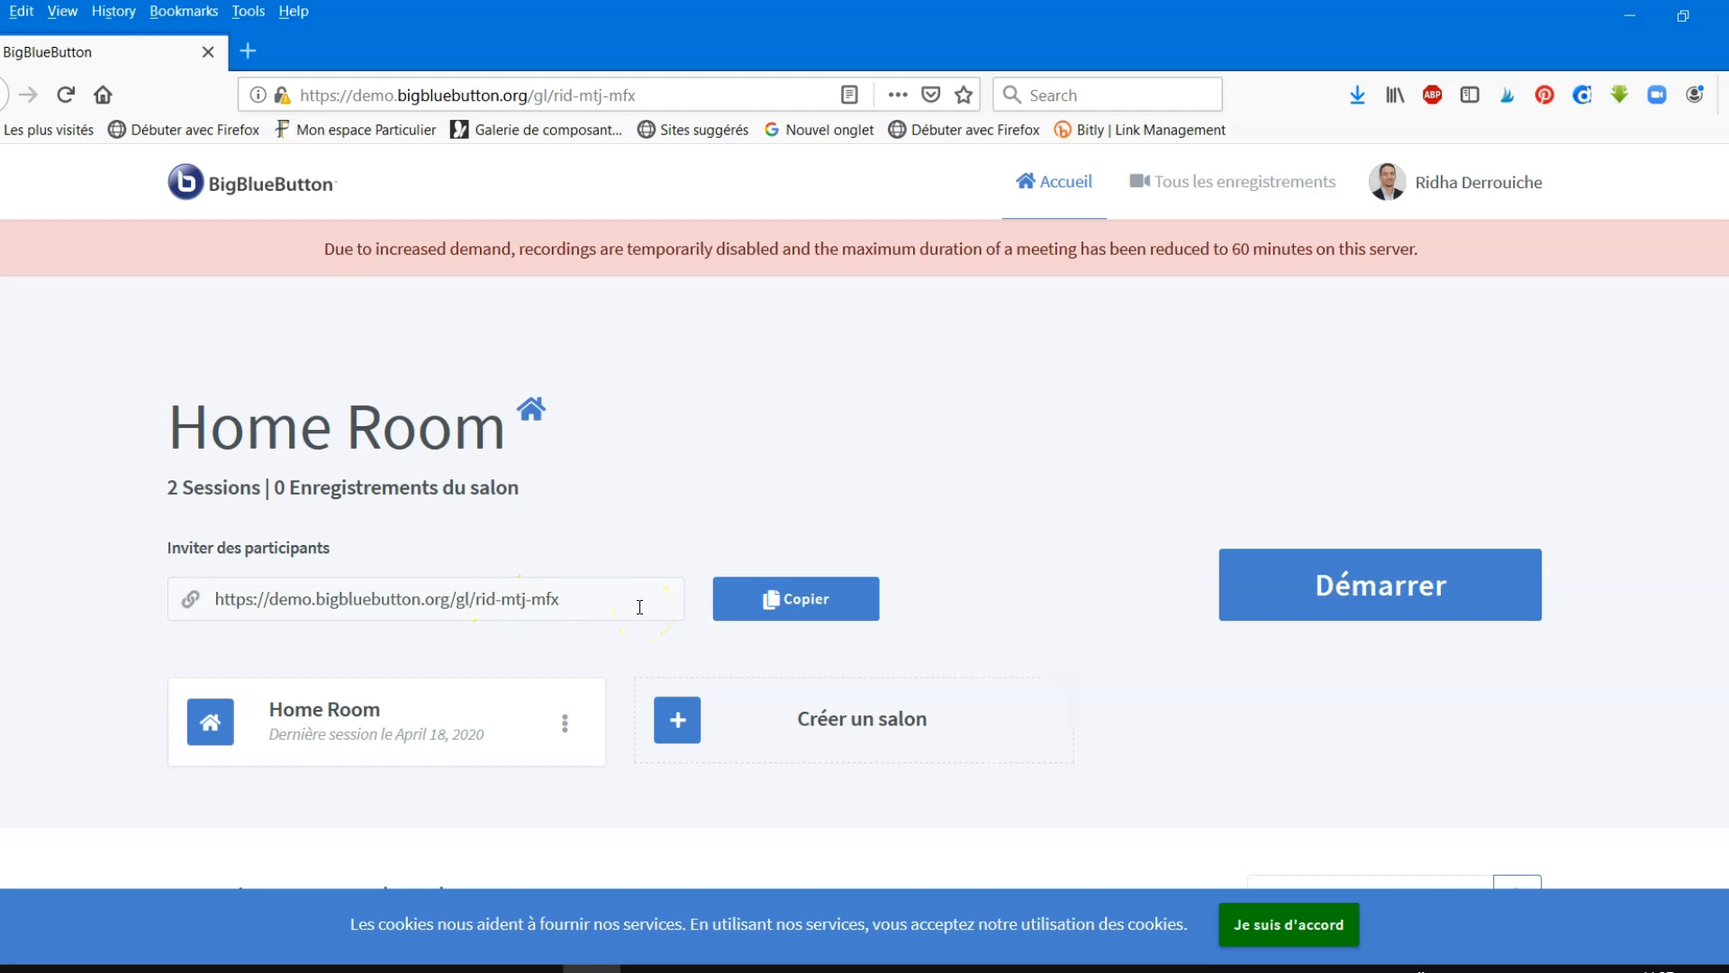
pyautogui.moveTo(601, 590); pyautogui.dragTo(69, 600)
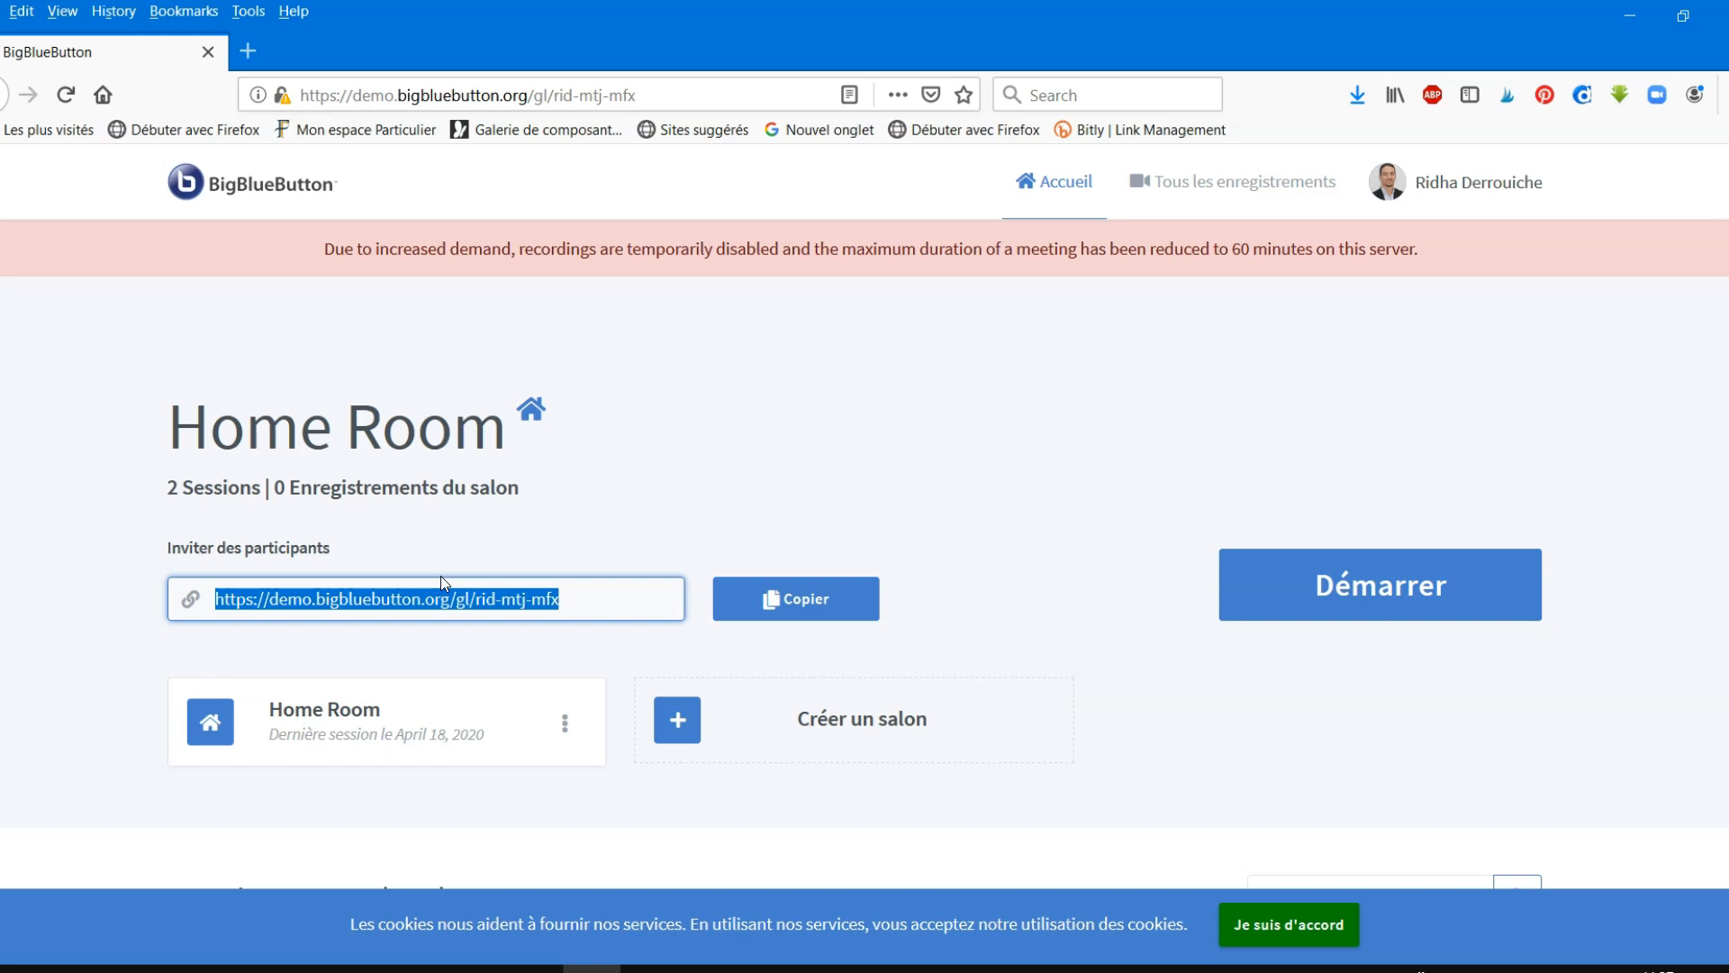
pyautogui.click(1382, 585)
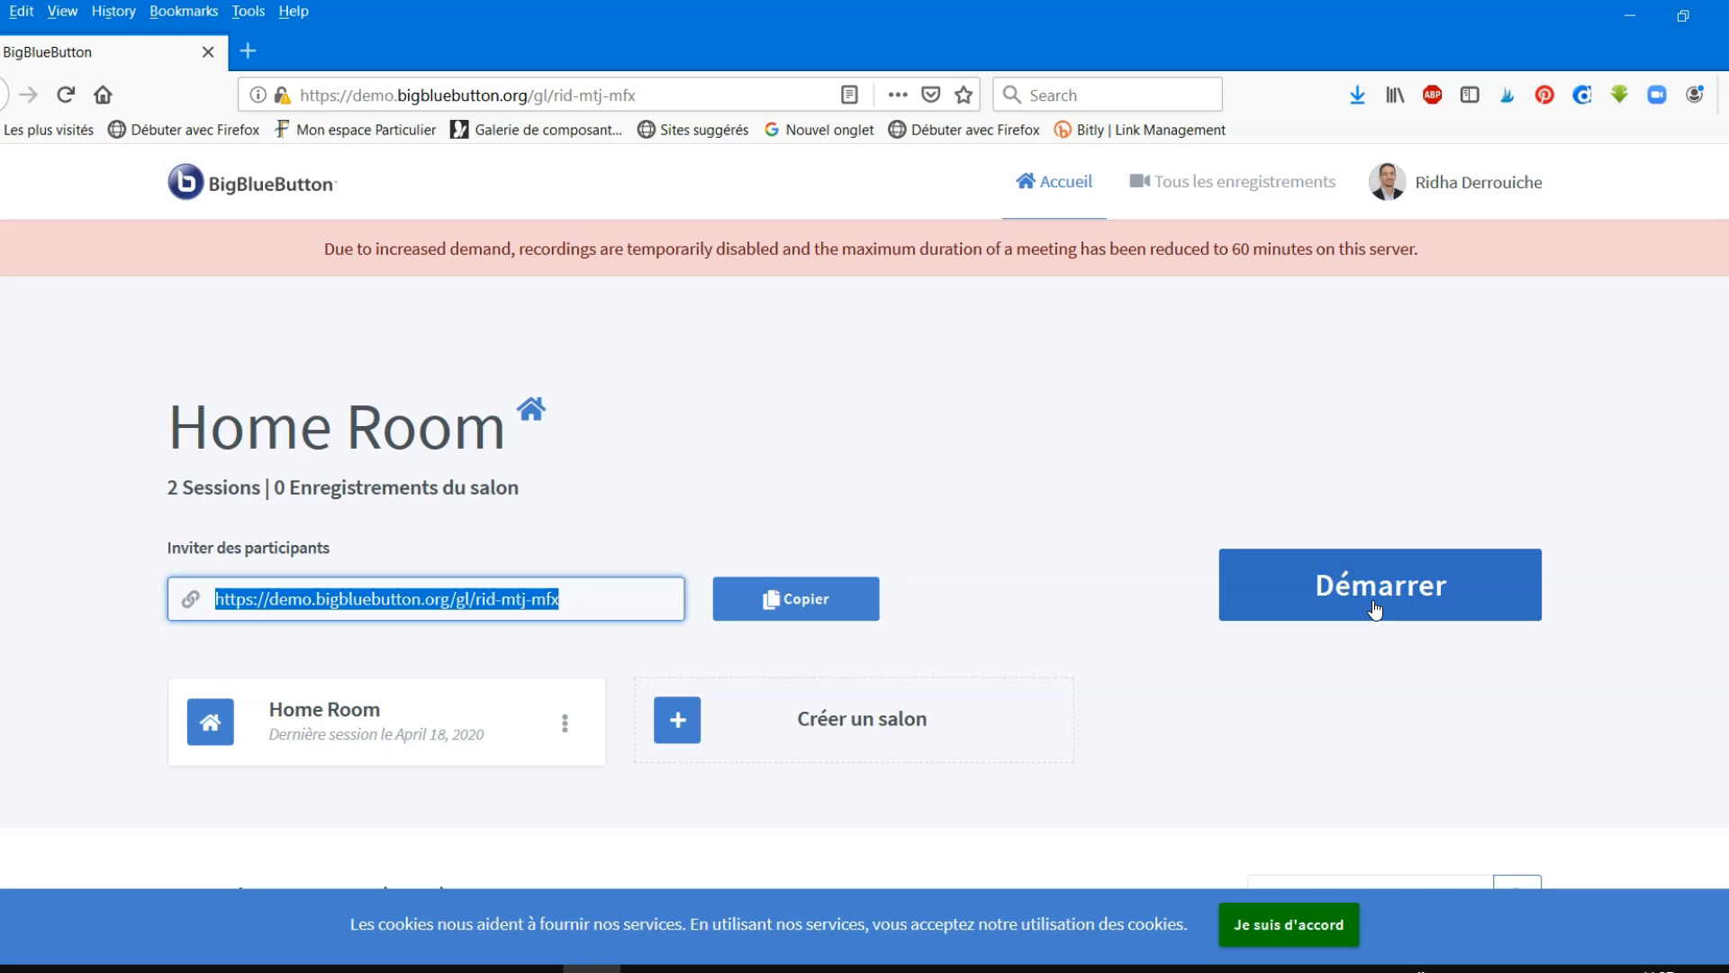
pyautogui.click(513, 800)
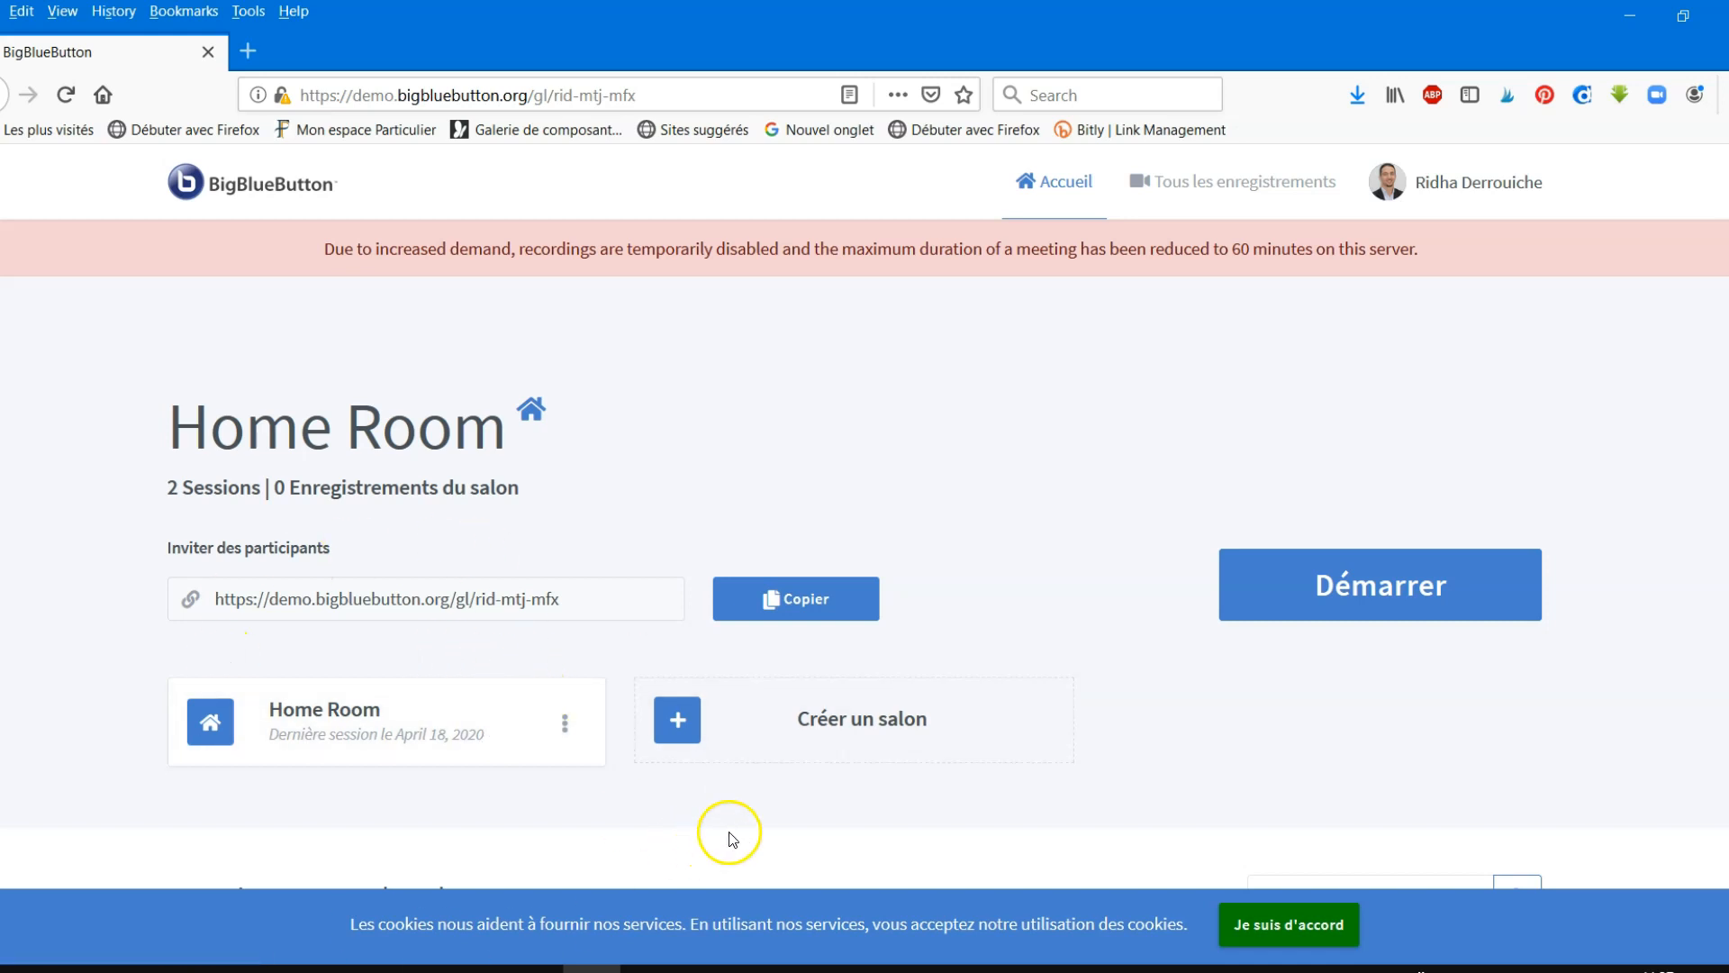
# - Create a new room named Classe_1_S2, leaving the access code and all room options off
pyautogui.click(671, 727)
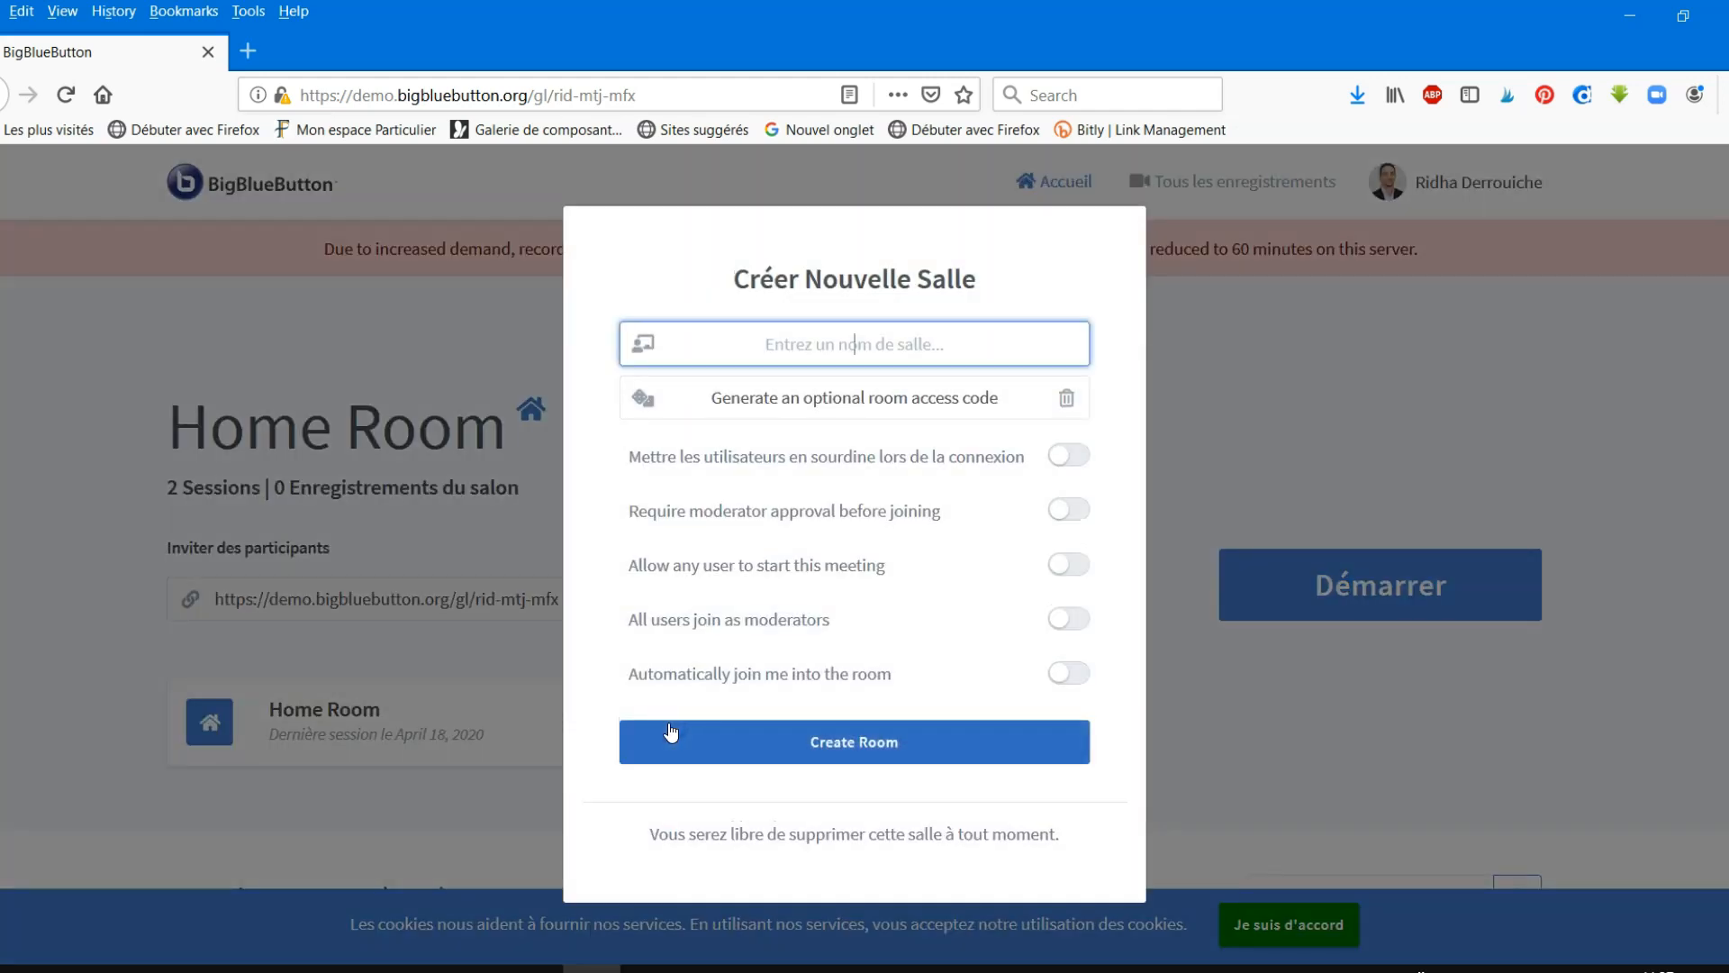
pyautogui.write('C')
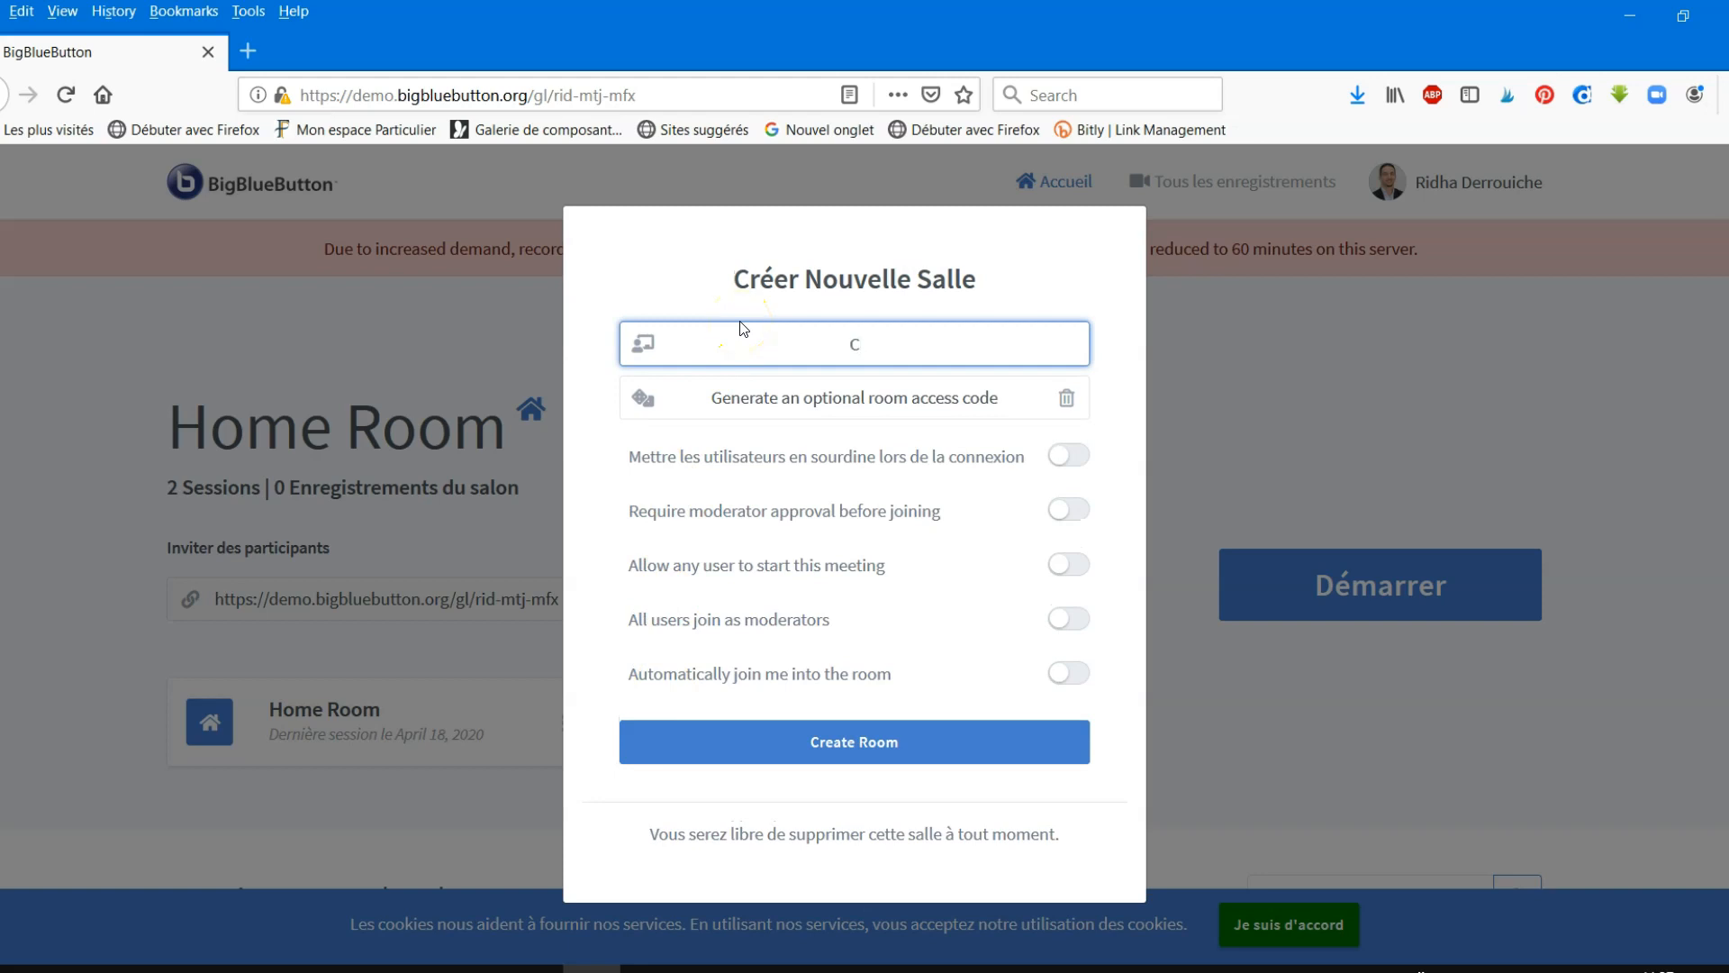
pyautogui.write('lasse_1_S2')
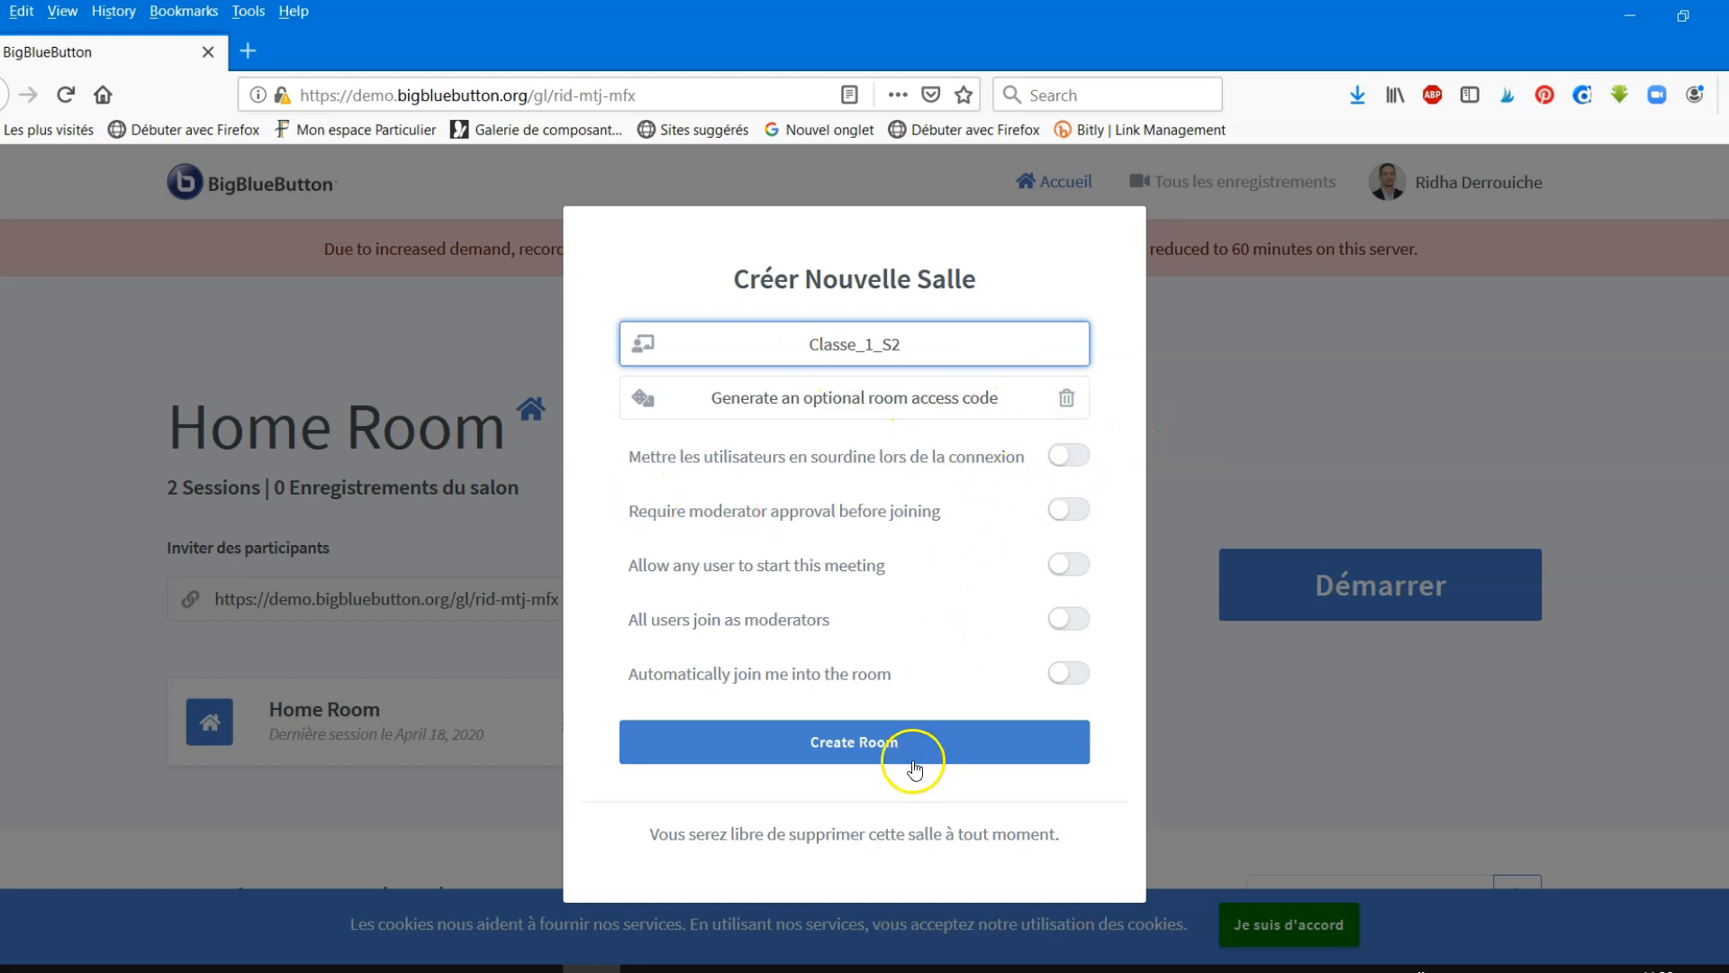
pyautogui.click(915, 765)
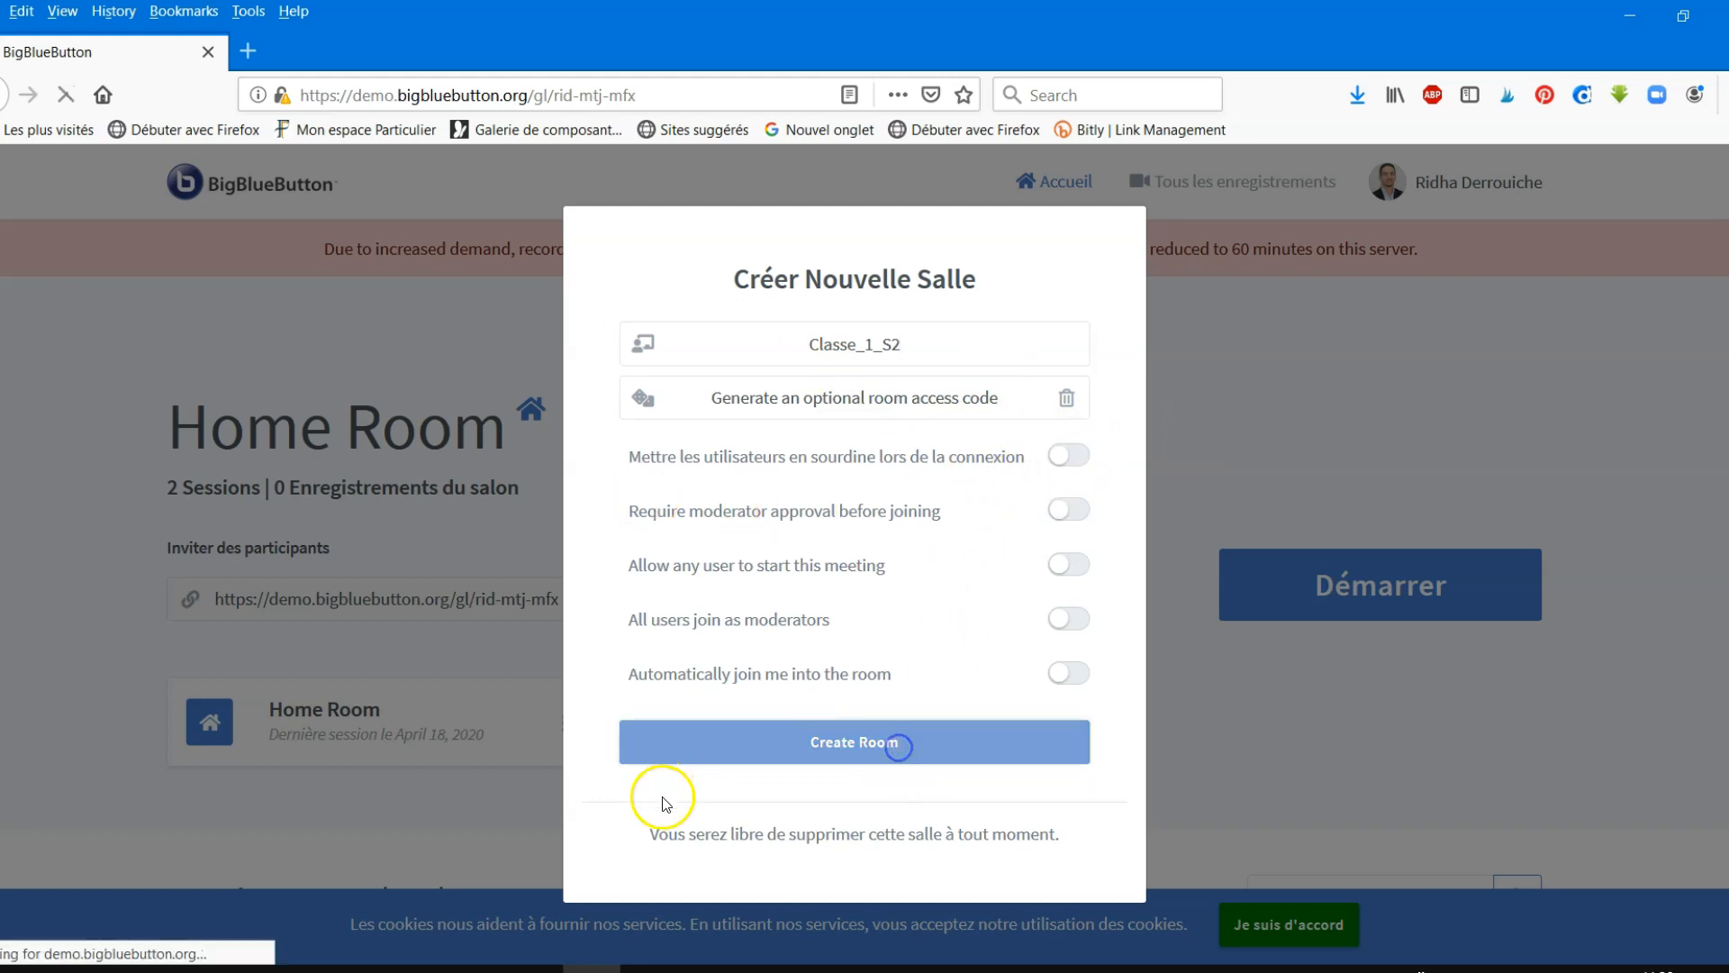
pyautogui.scroll(-3, 889, 675)
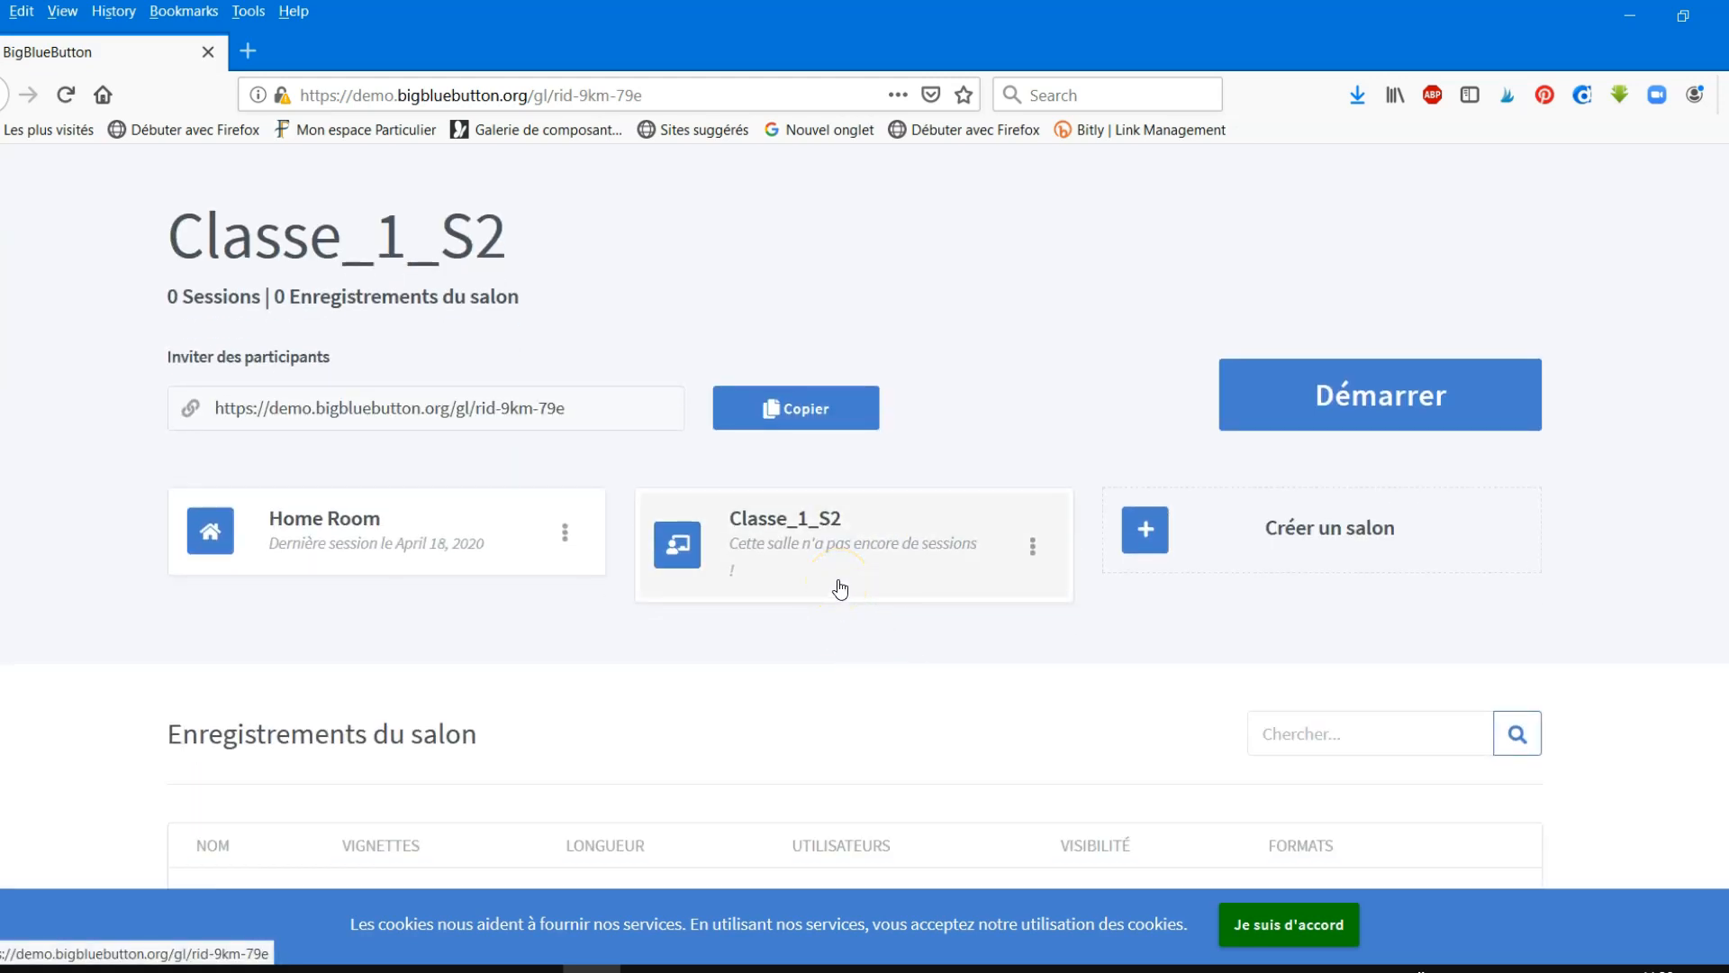
# - Compare the participant invitation links of Classe_1_S2 and Home Room, and look over the room recordings section
pyautogui.click(876, 525)
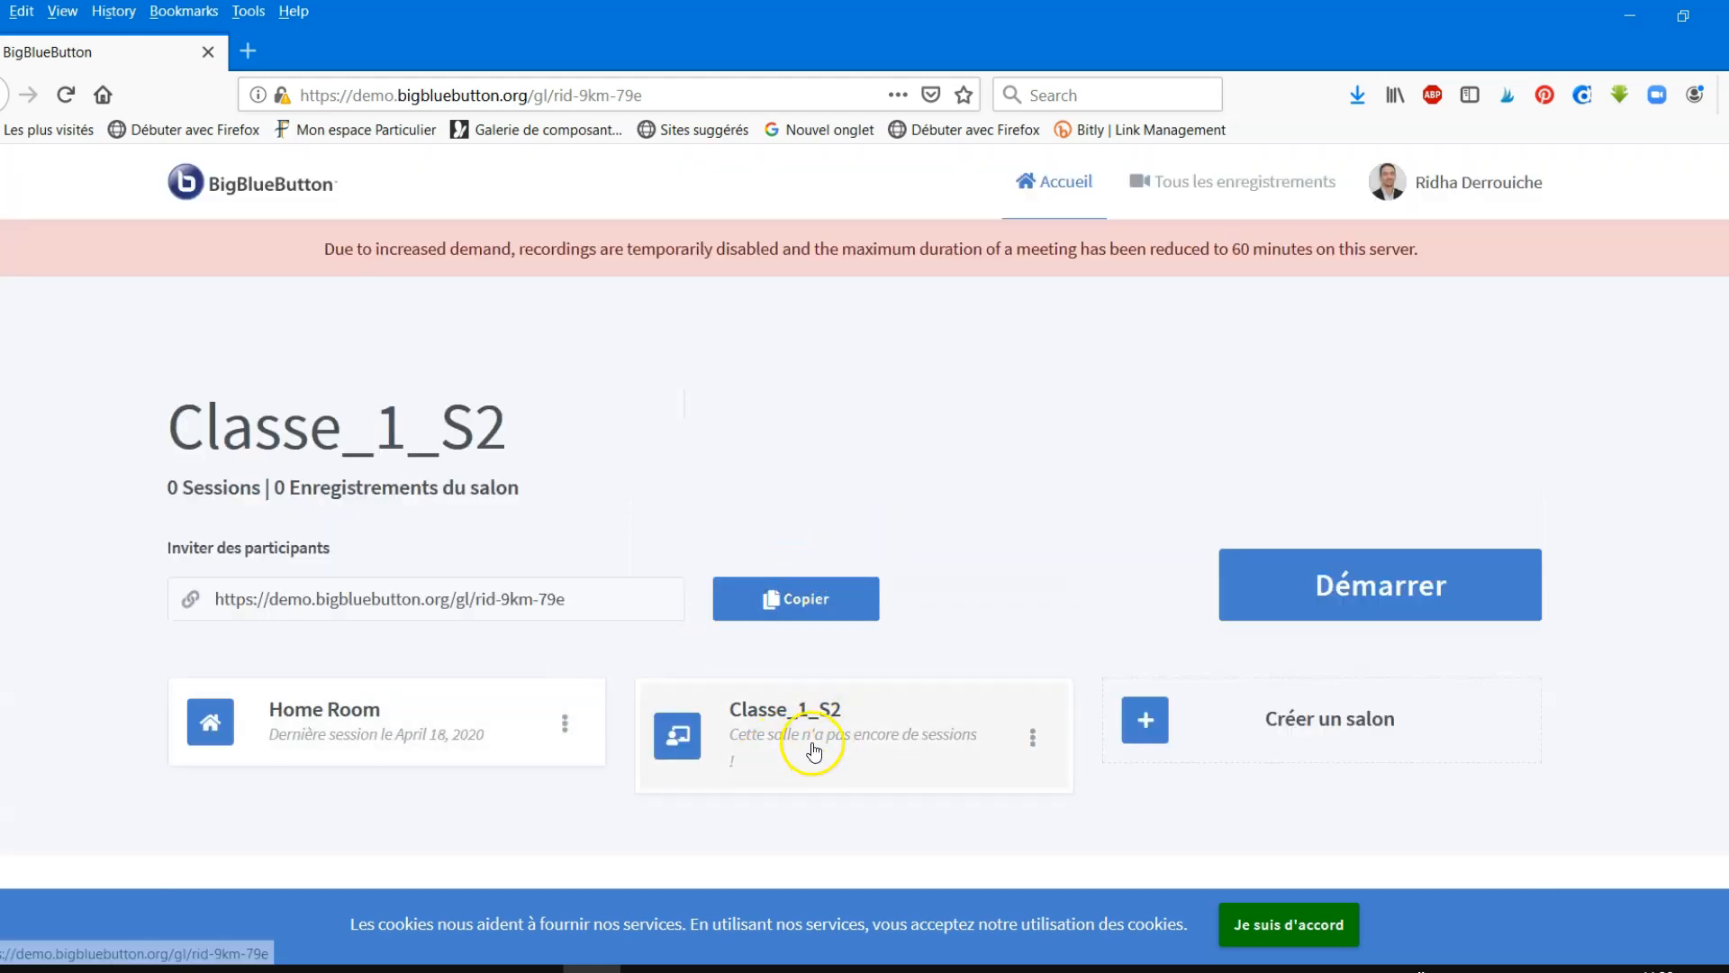
pyautogui.click(329, 759)
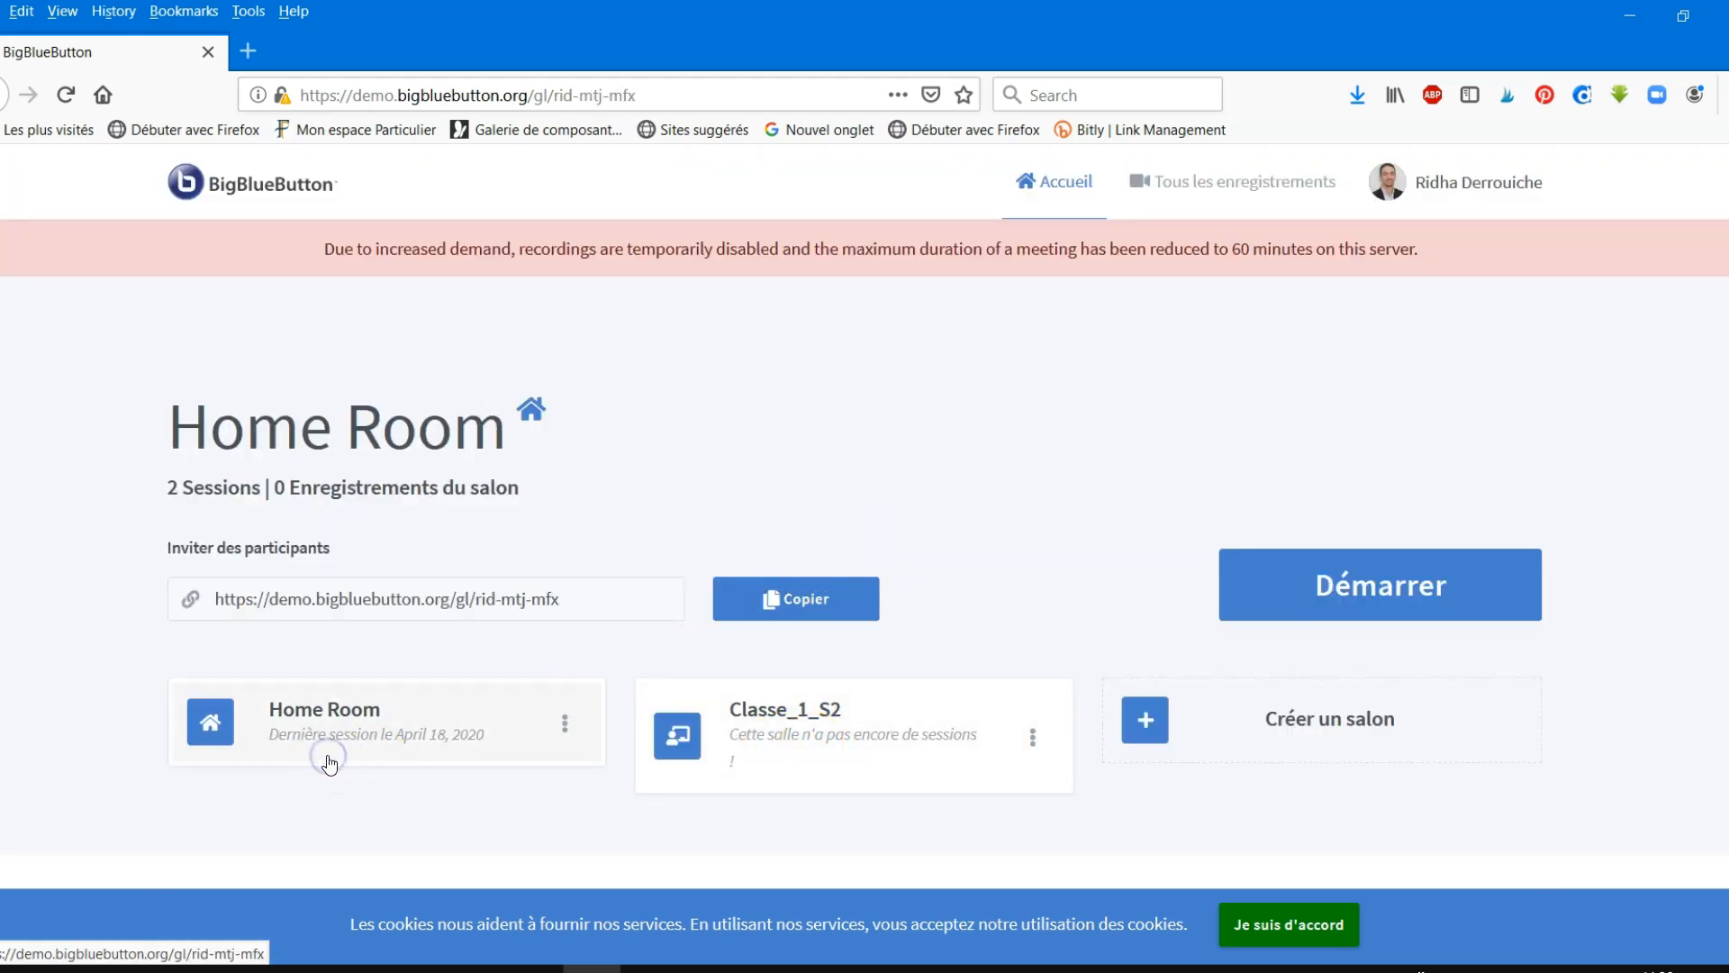
pyautogui.moveTo(576, 600); pyautogui.dragTo(224, 601)
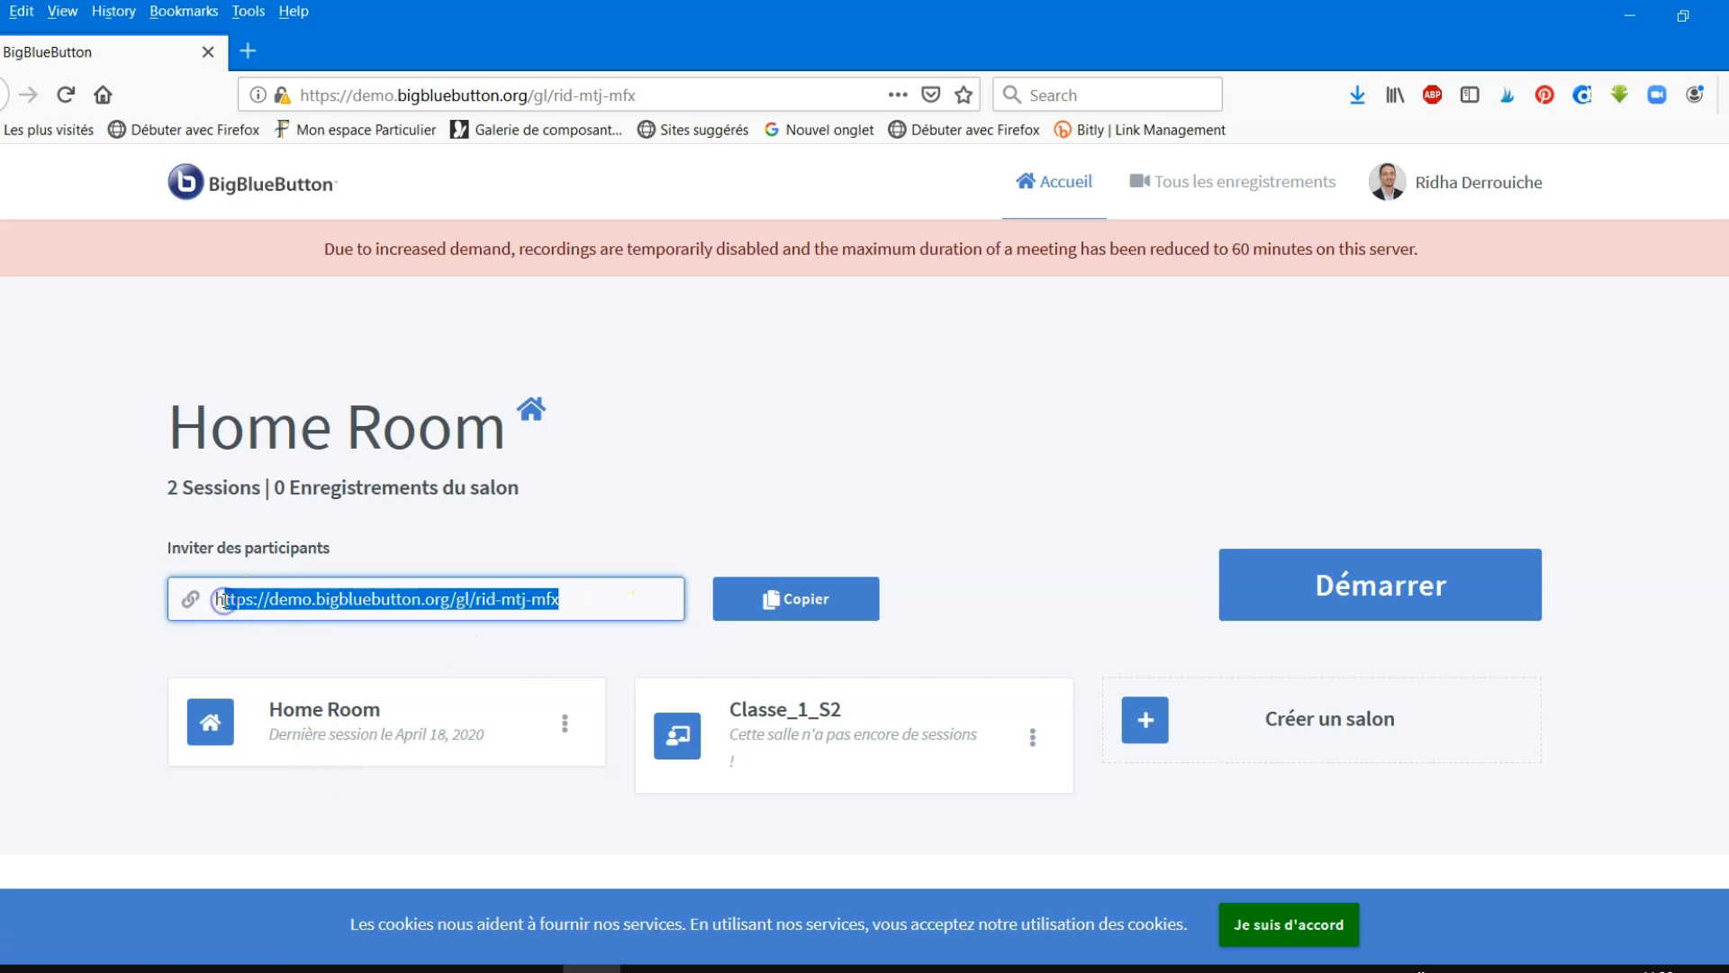
pyautogui.click(817, 741)
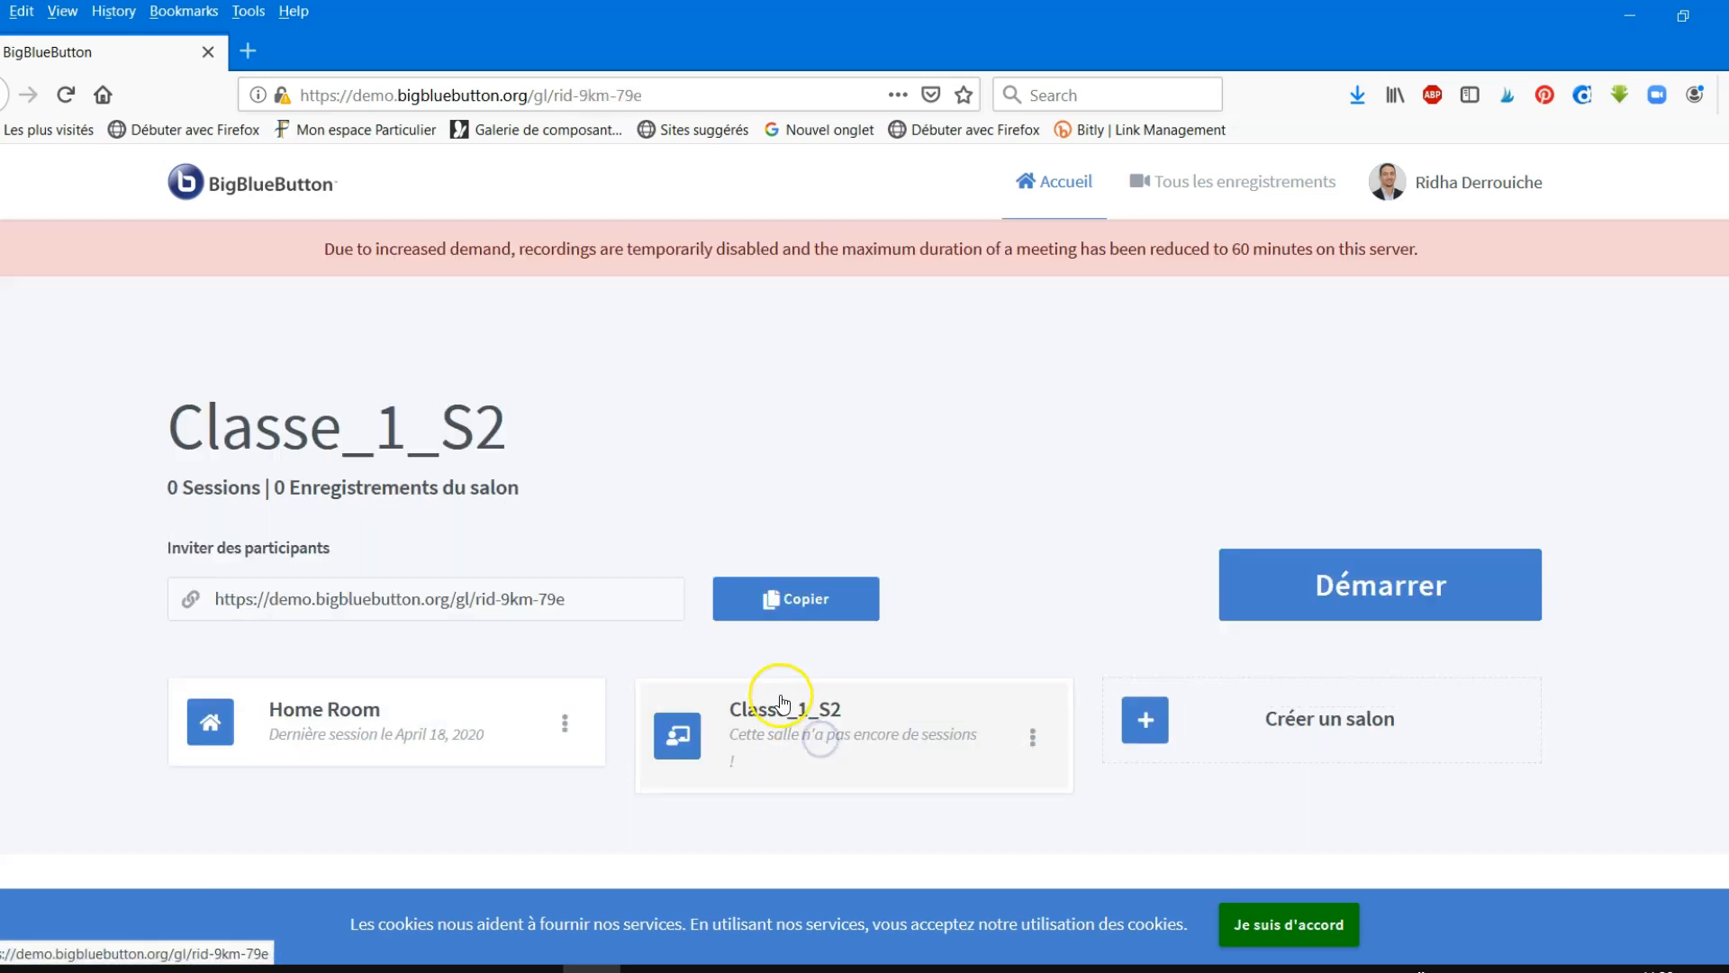
pyautogui.click(580, 600)
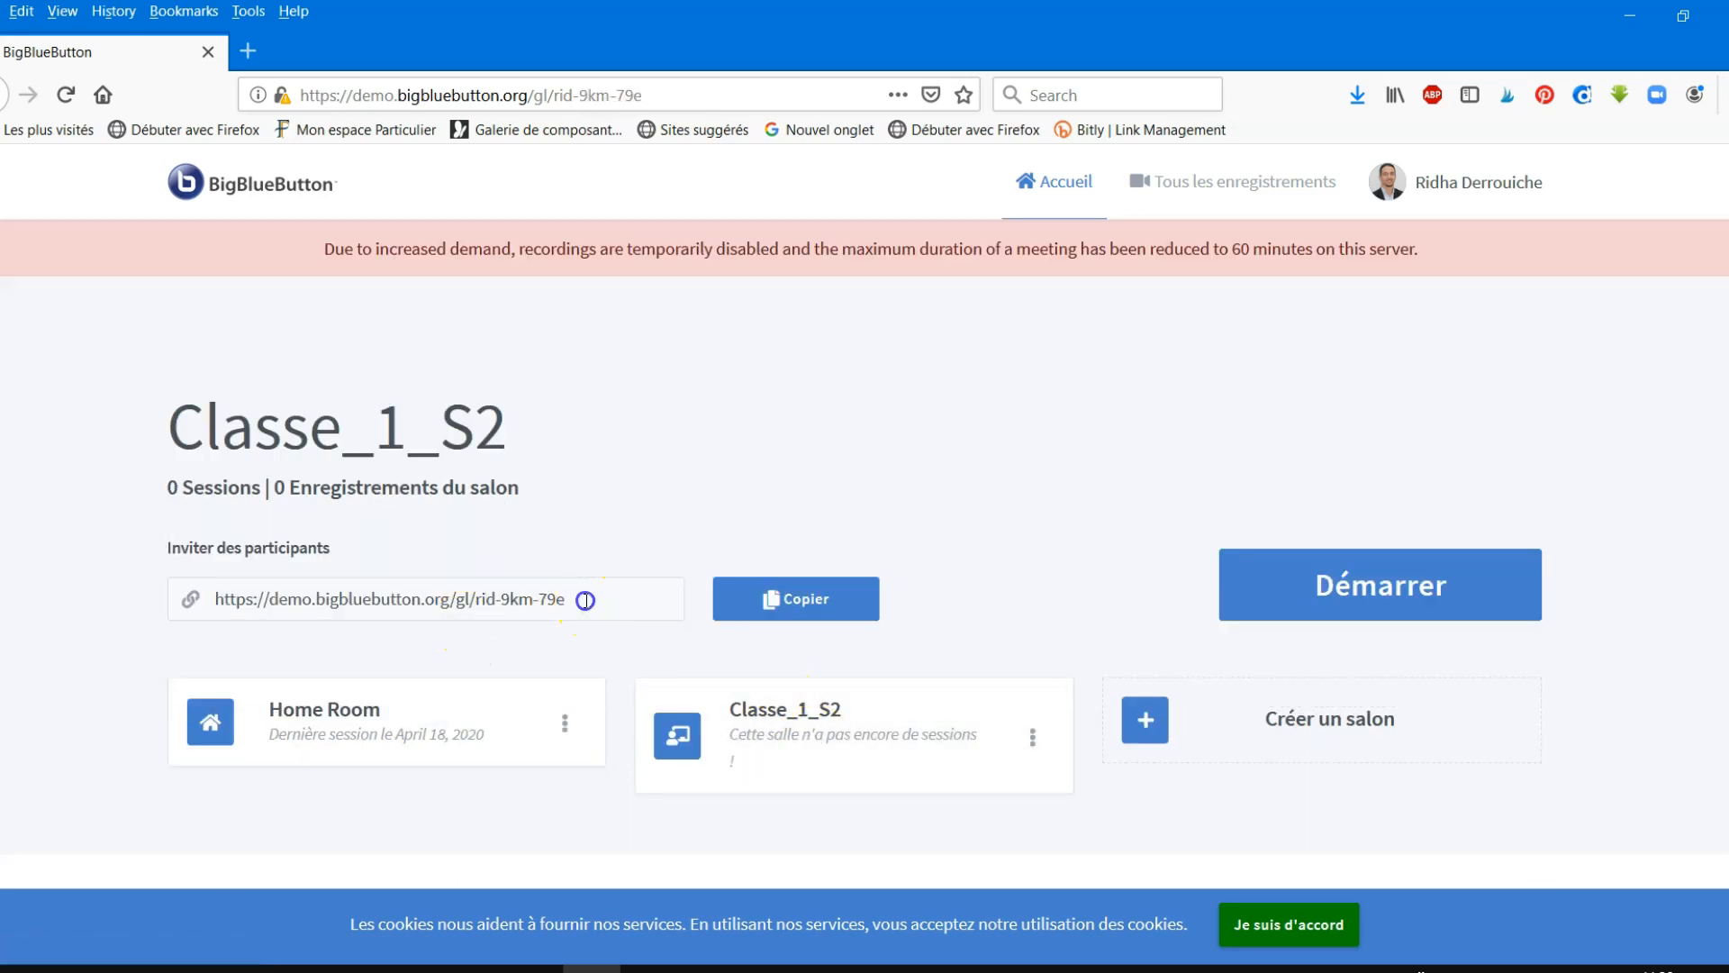
pyautogui.tripleClick(585, 600)
pyautogui.click(484, 734)
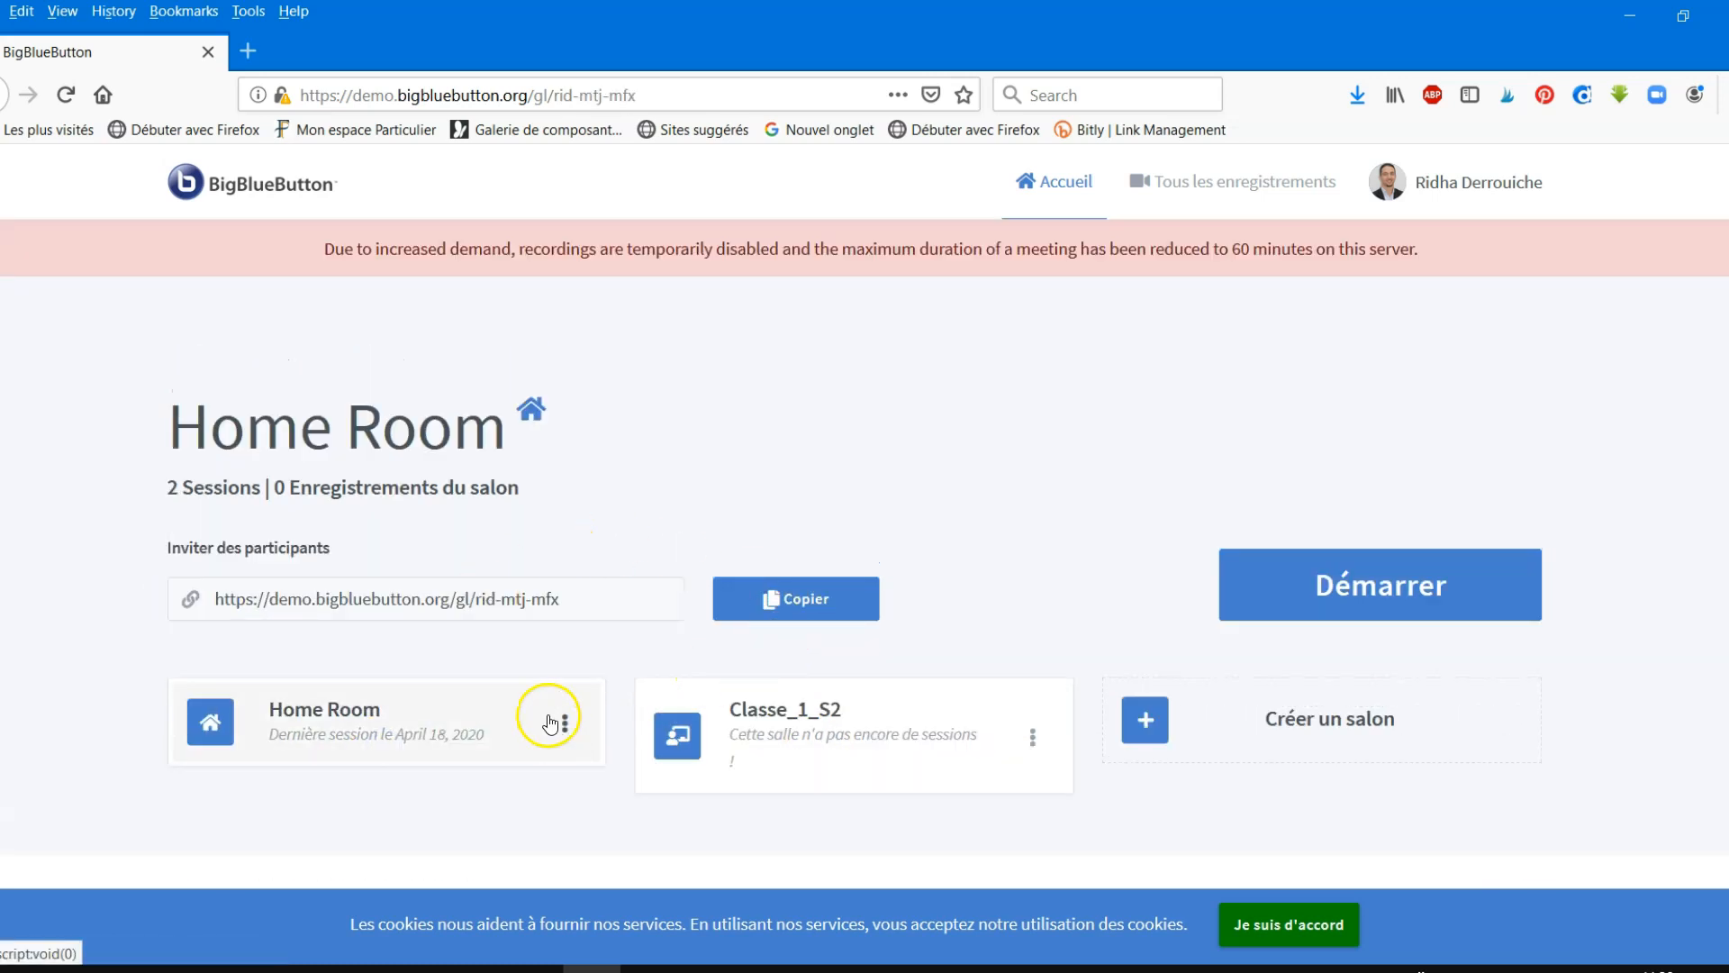
pyautogui.click(560, 610)
pyautogui.moveTo(559, 610); pyautogui.dragTo(281, 608)
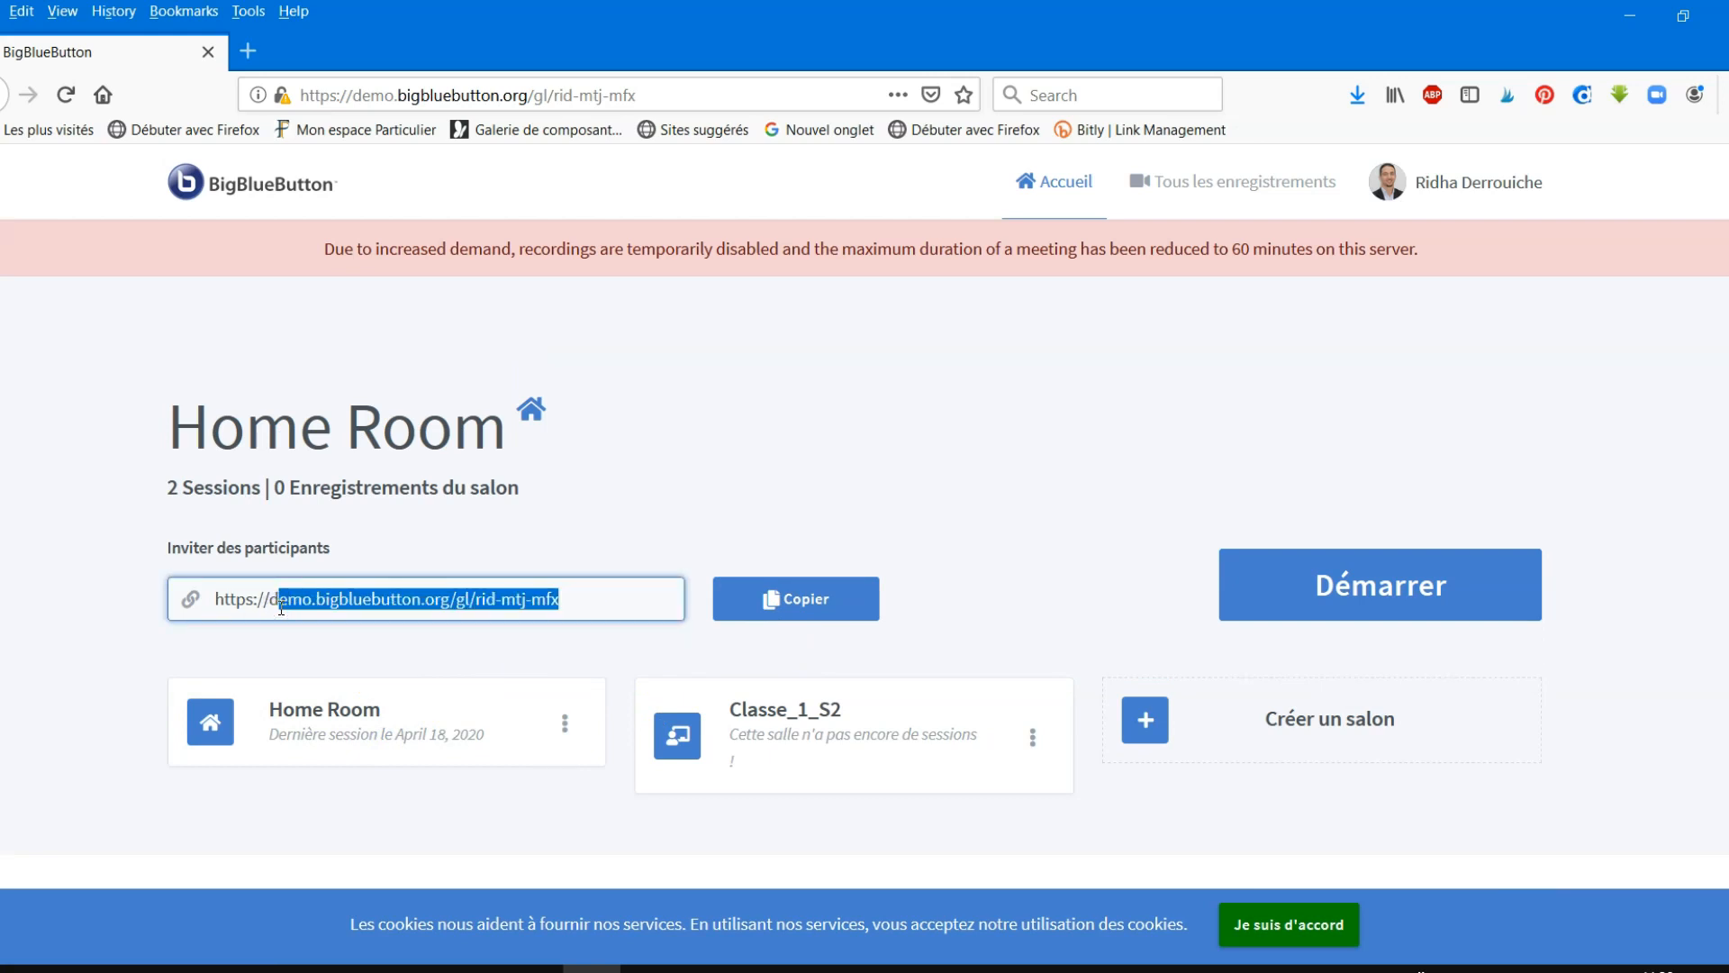
pyautogui.scroll(-3, 282, 610)
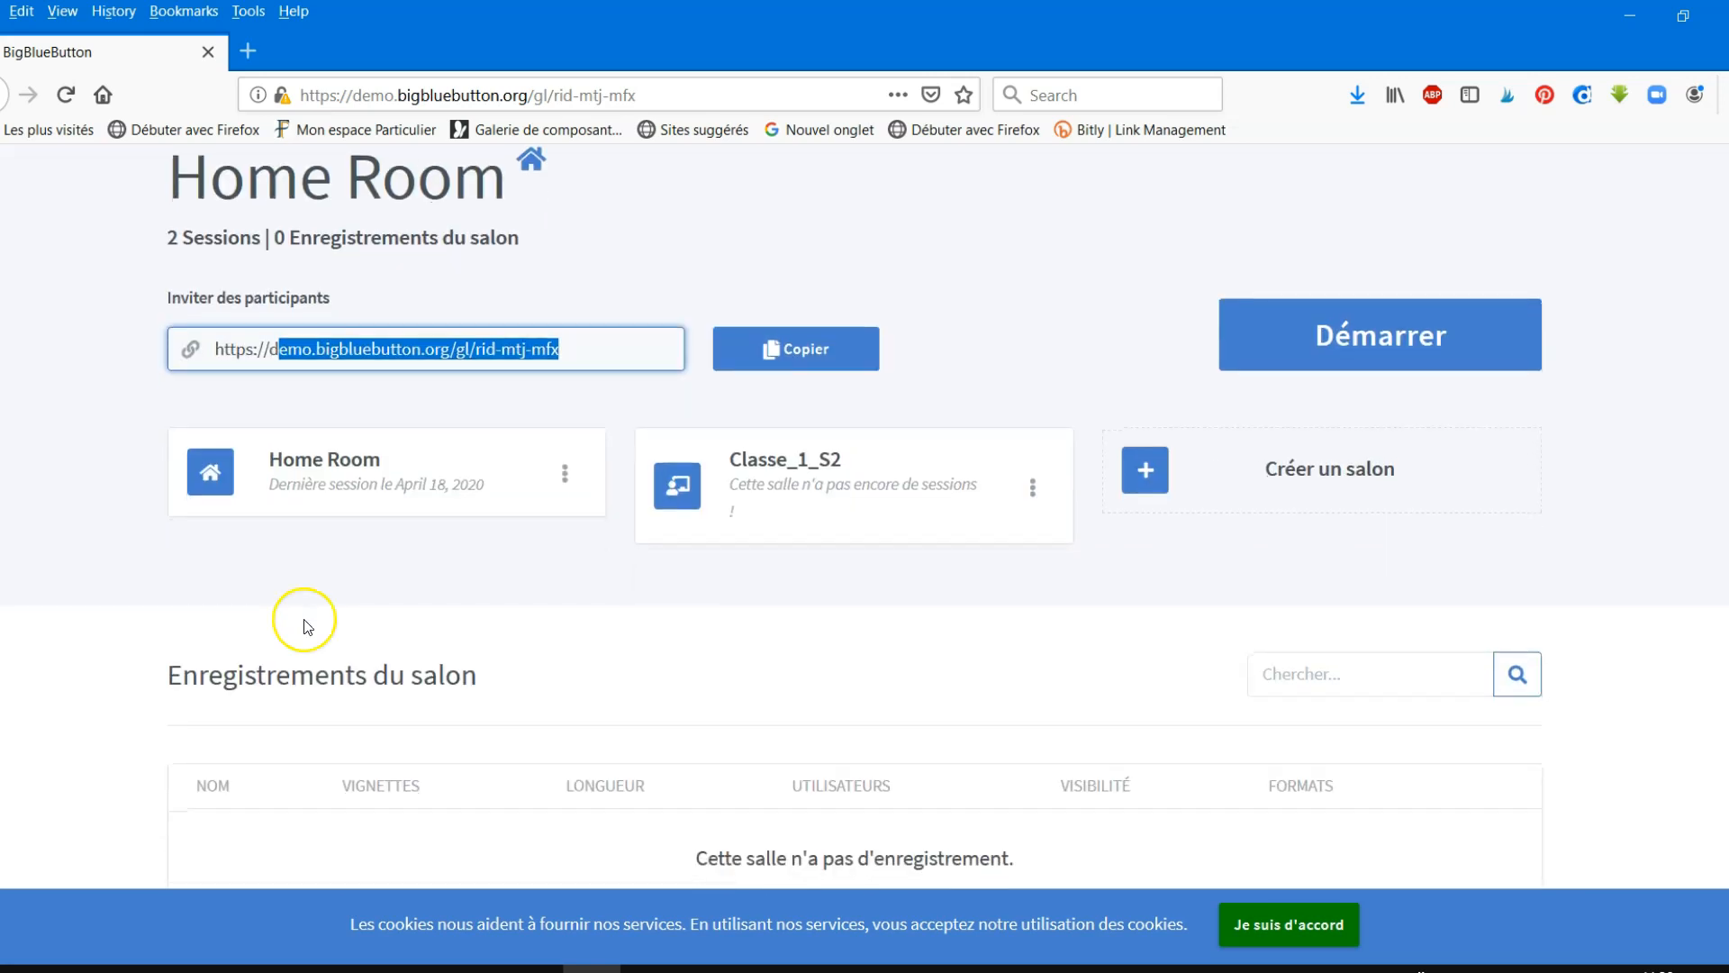
pyautogui.scroll(-1, 300, 619)
pyautogui.scroll(3, 306, 628)
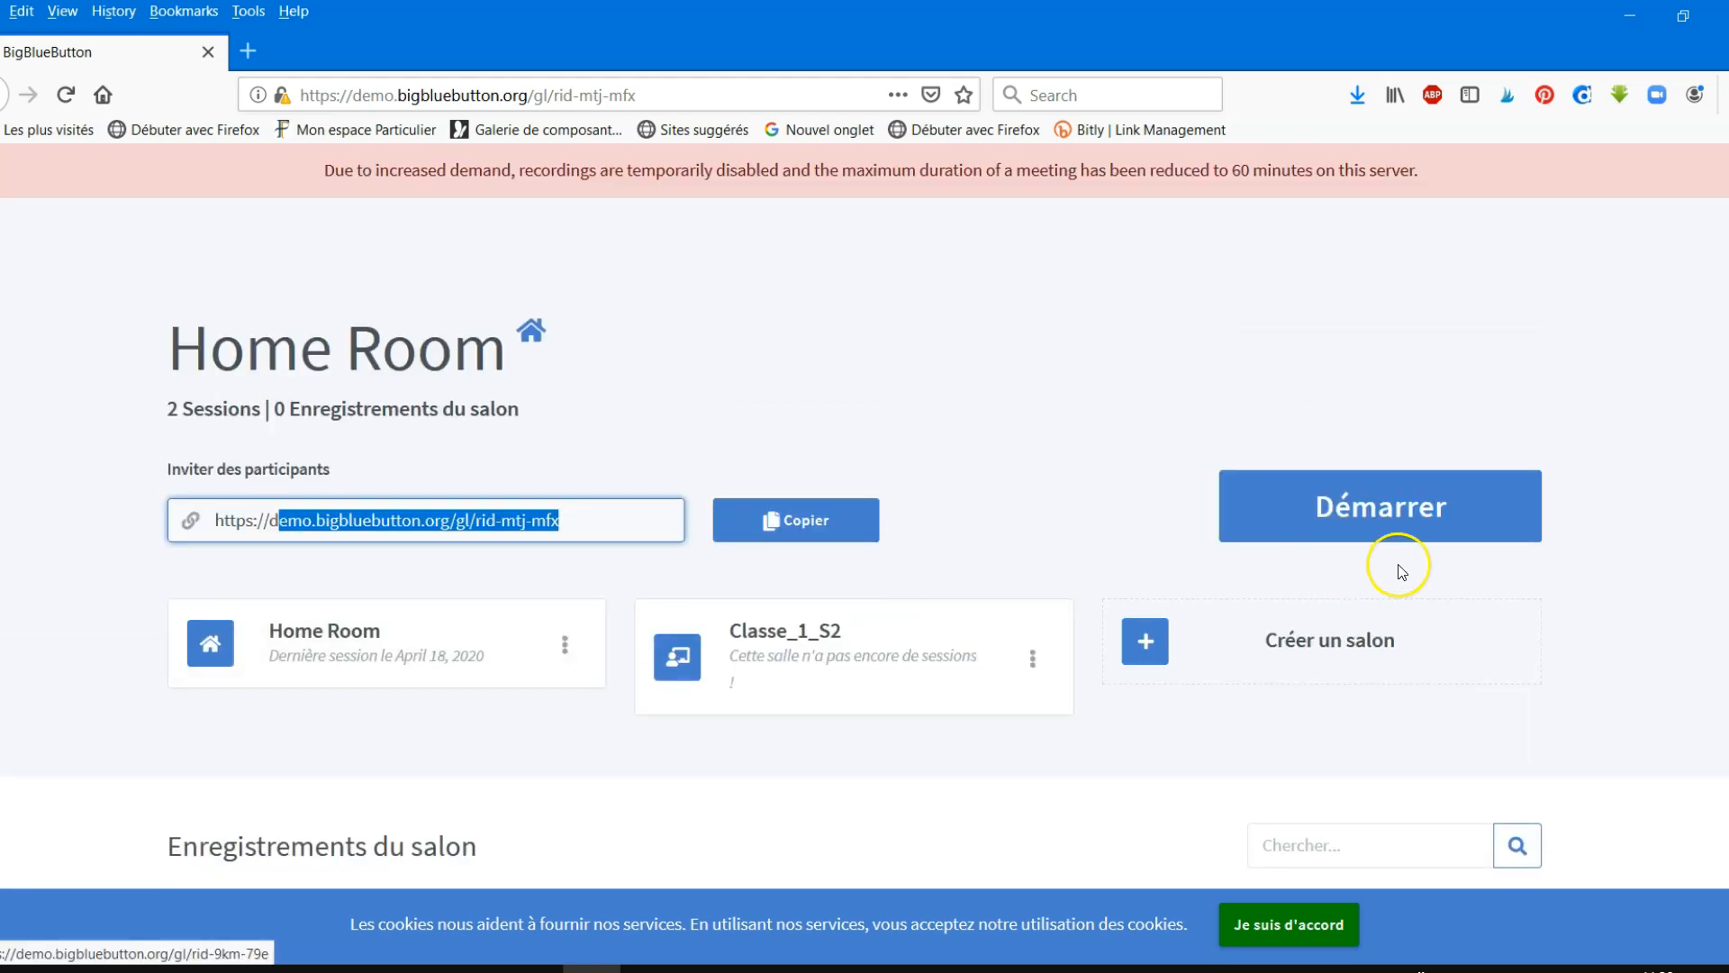
# - Start a session in the Classe_1_S2 room, choose to join the audio with the microphone, and allow microphone access
pyautogui.click(811, 647)
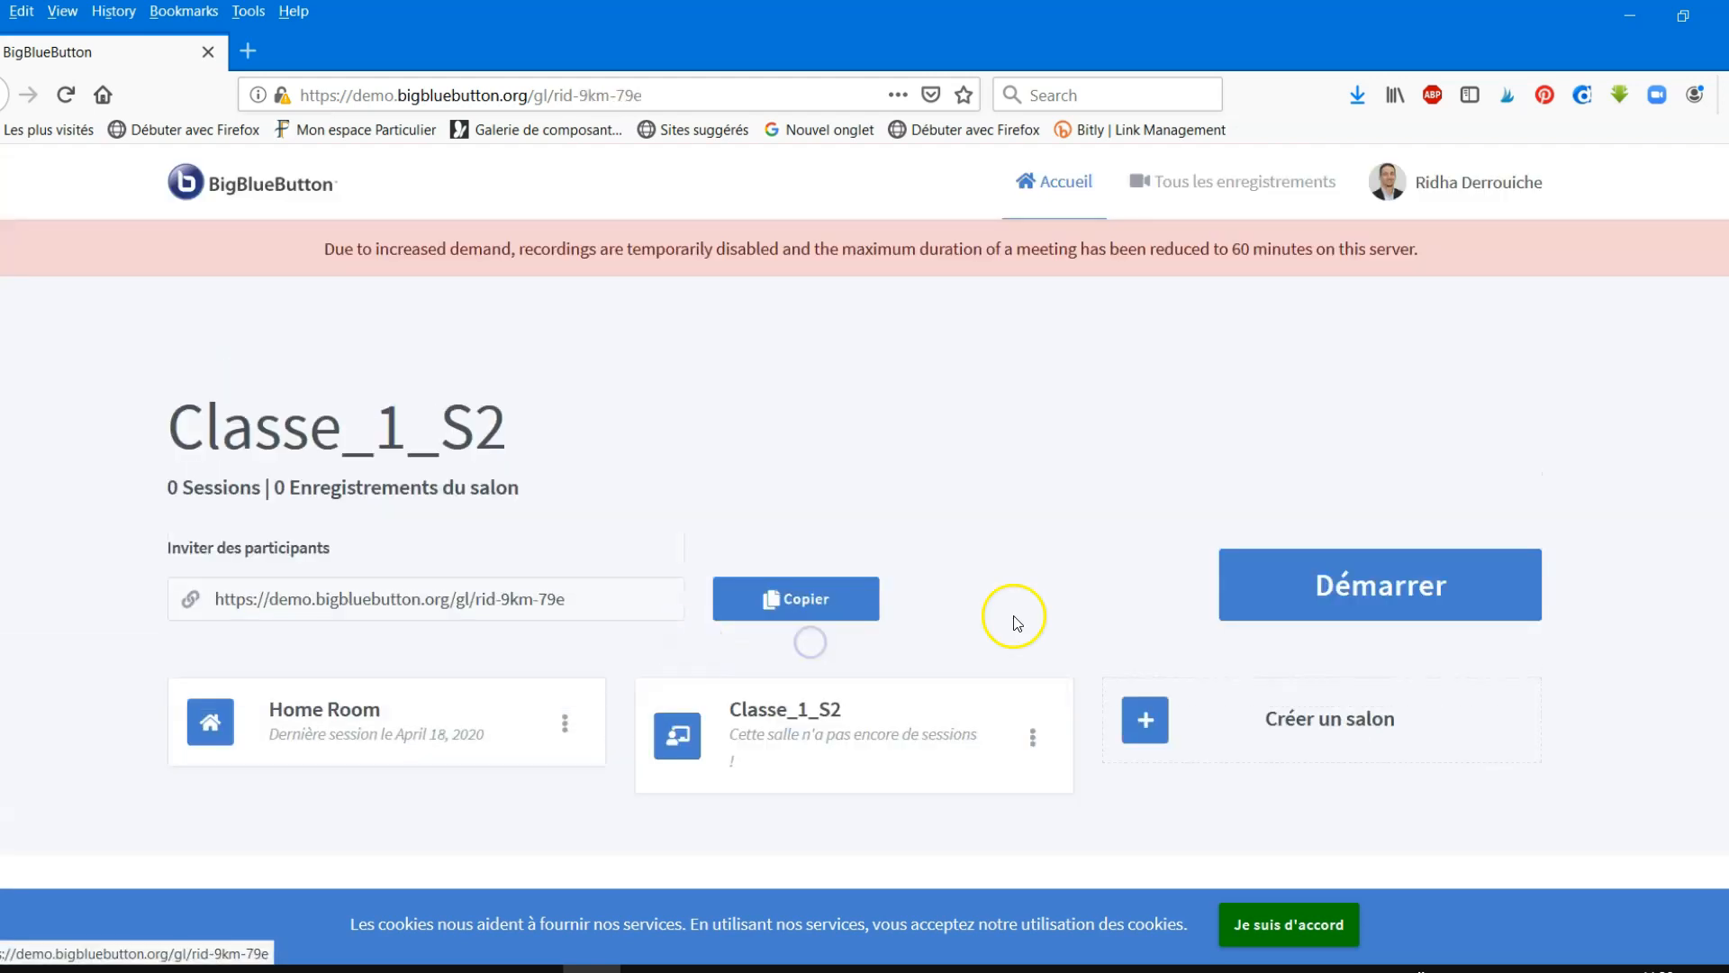
pyautogui.click(1384, 580)
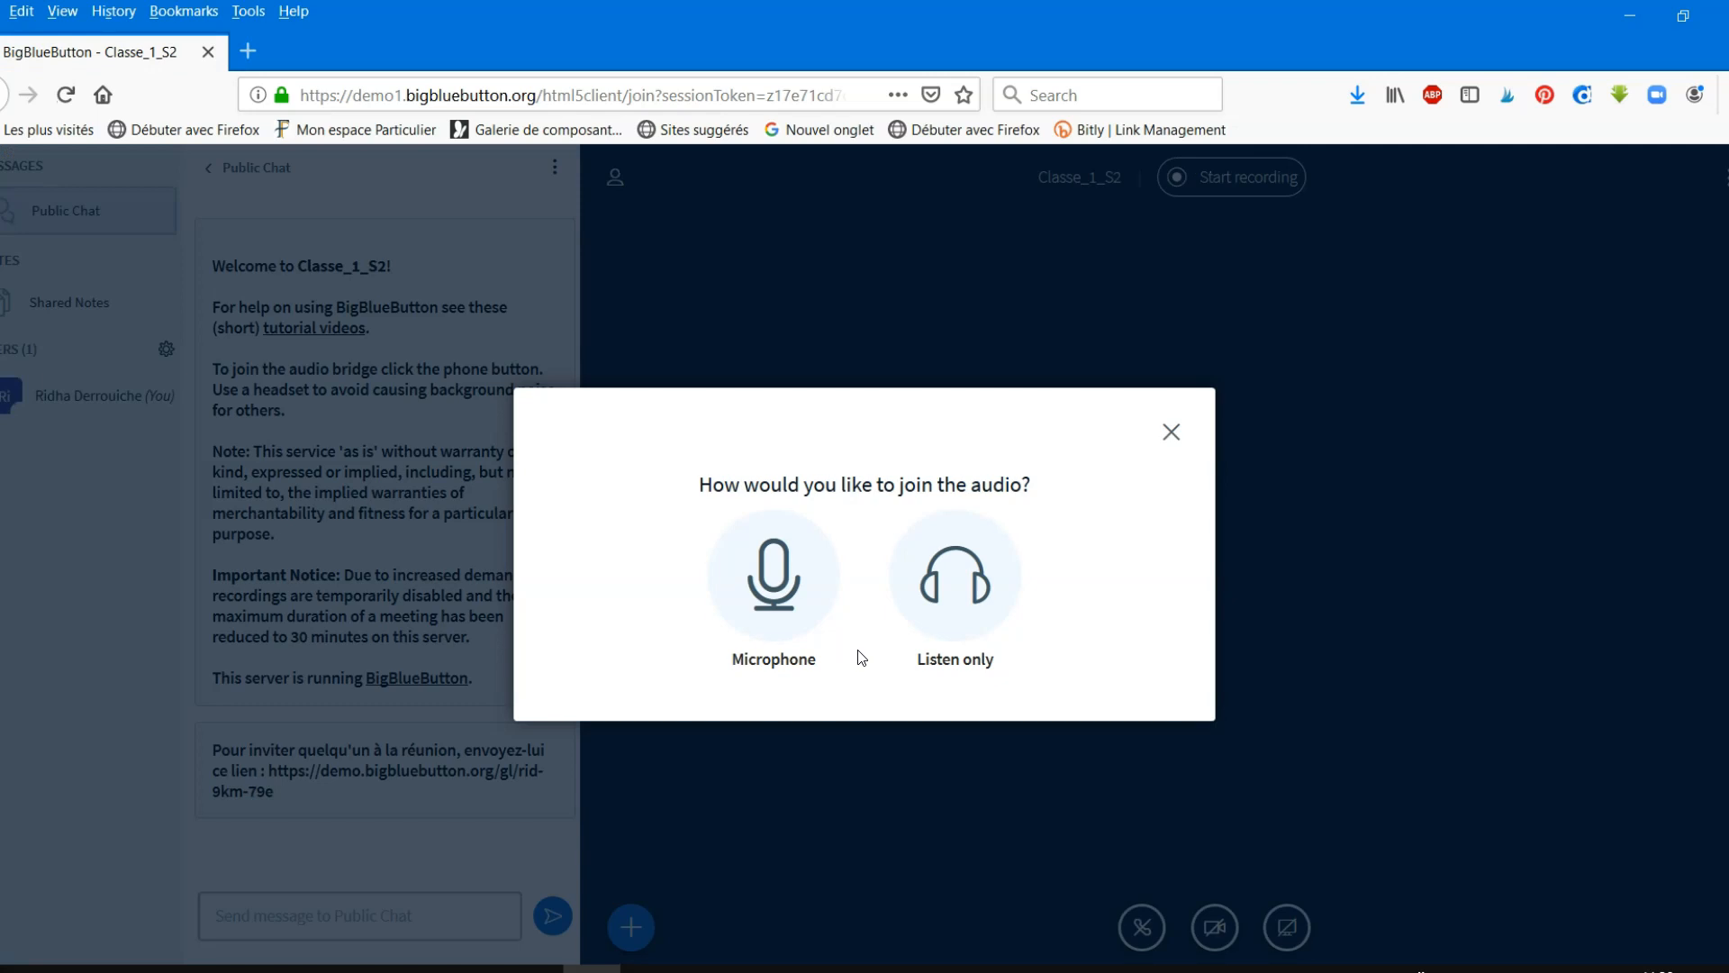
pyautogui.click(767, 605)
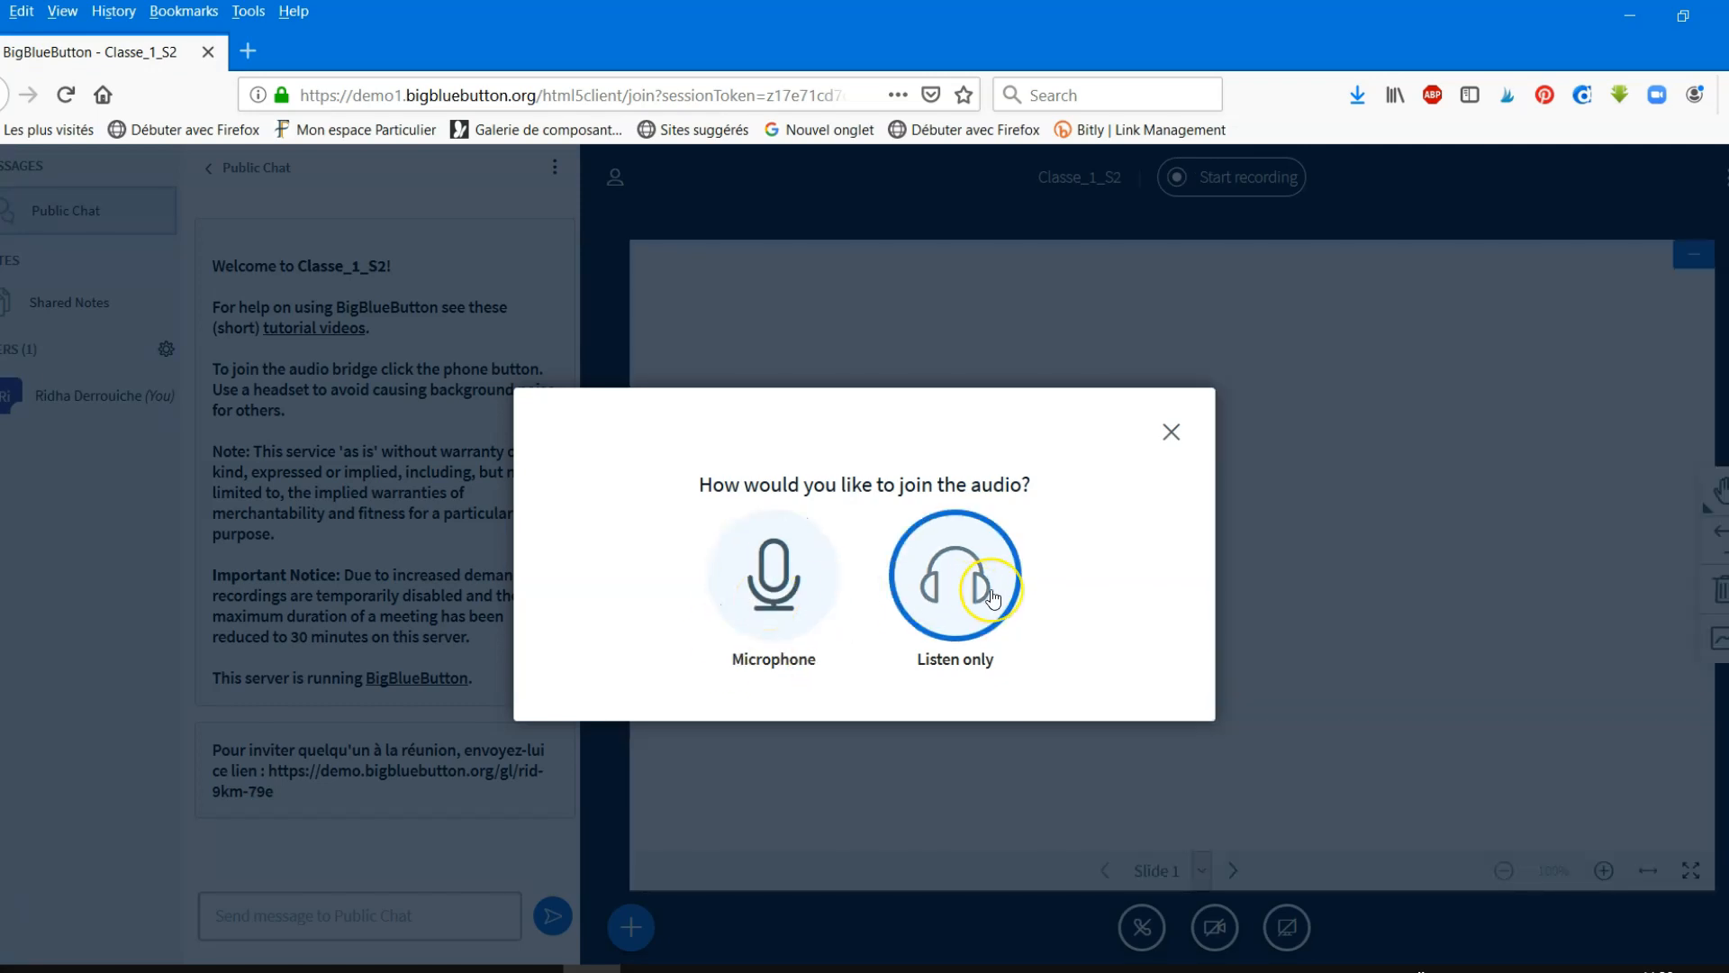
pyautogui.click(992, 597)
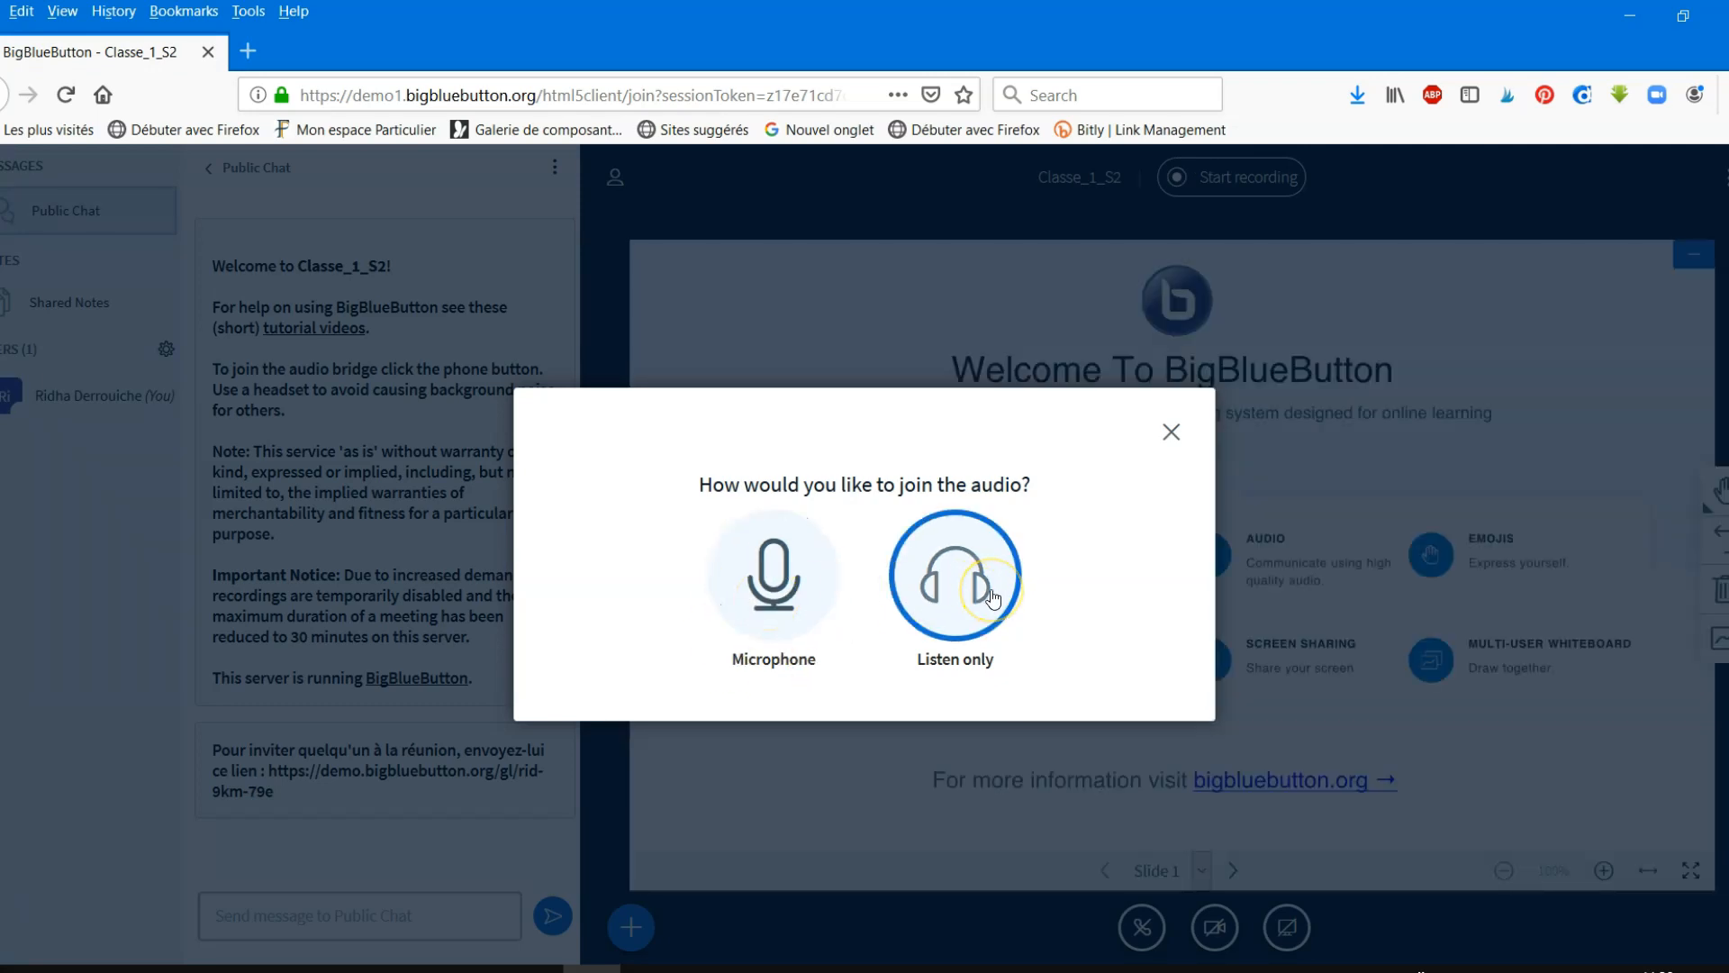
pyautogui.click(773, 583)
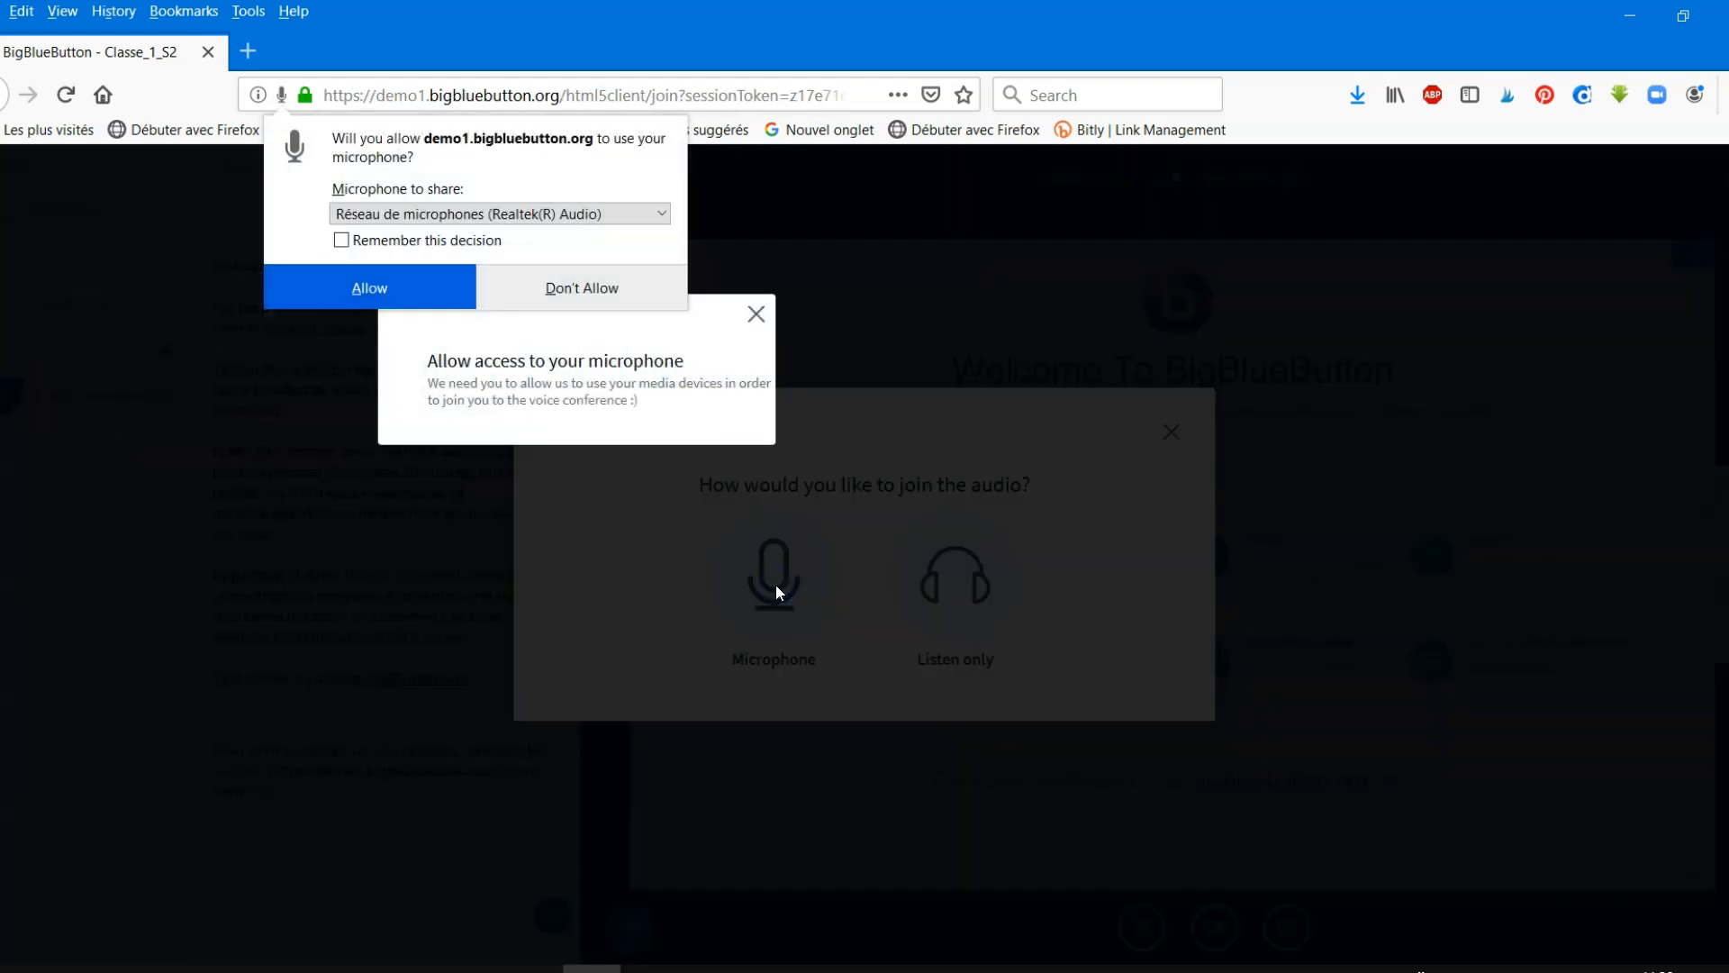
pyautogui.click(407, 300)
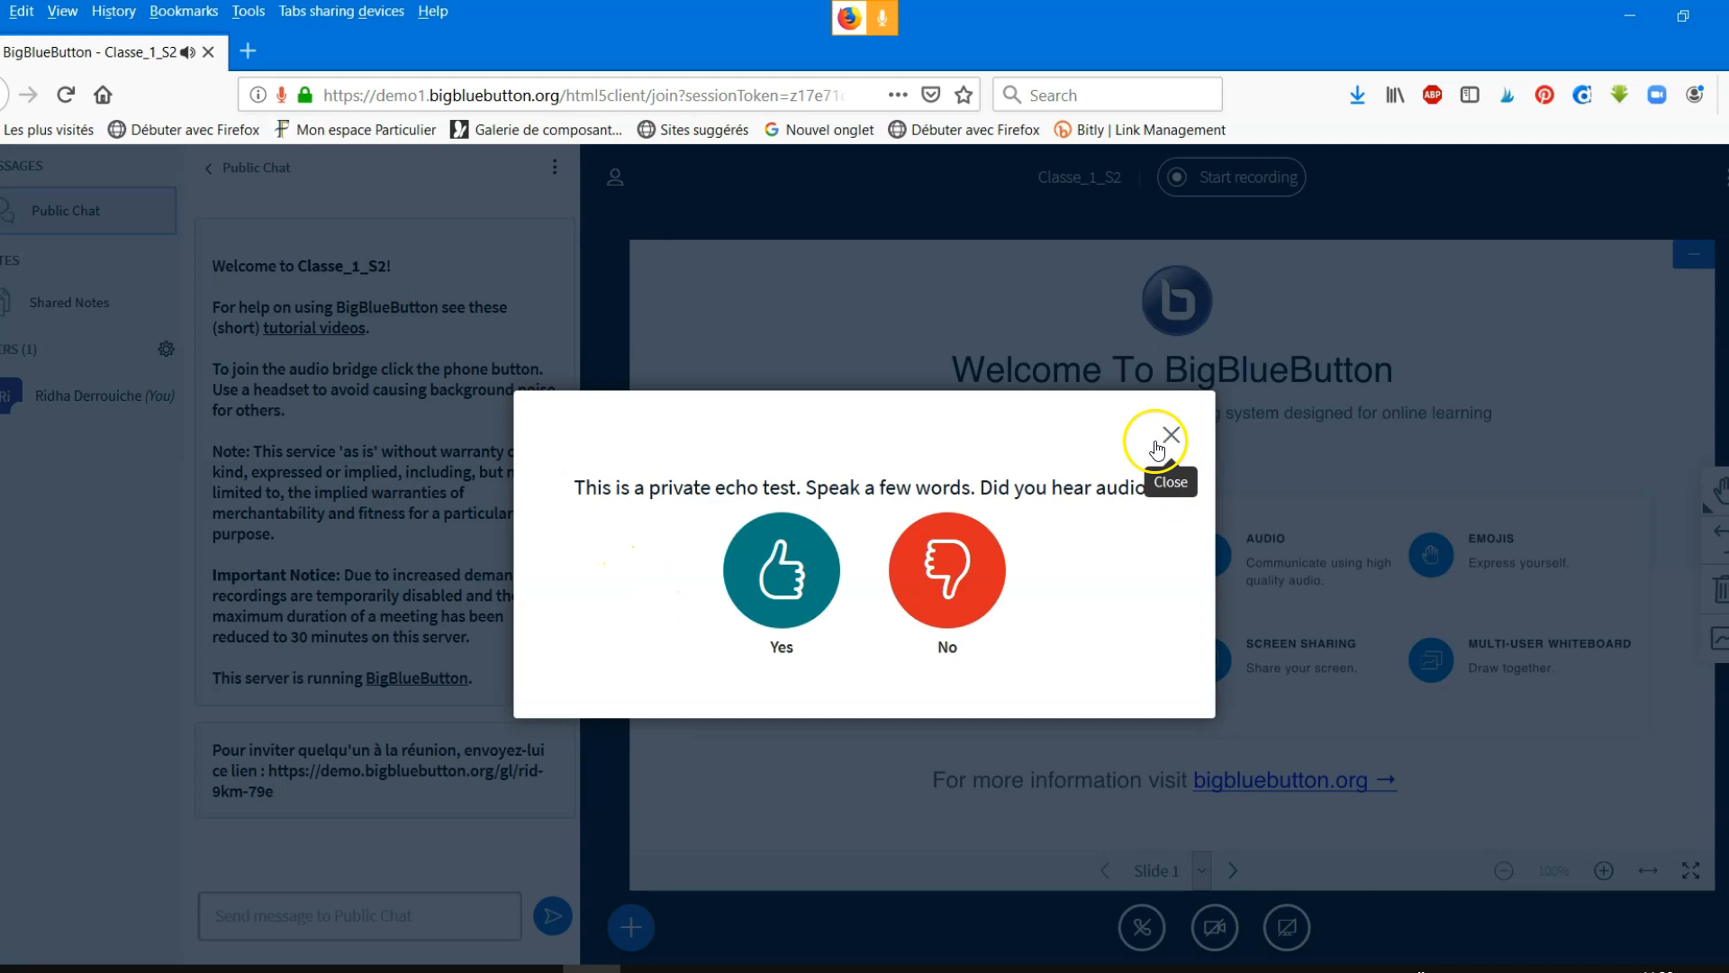
# - Confirm hearing the audio in the private echo test, and return to the Classe_1_S2 room page
pyautogui.click(799, 588)
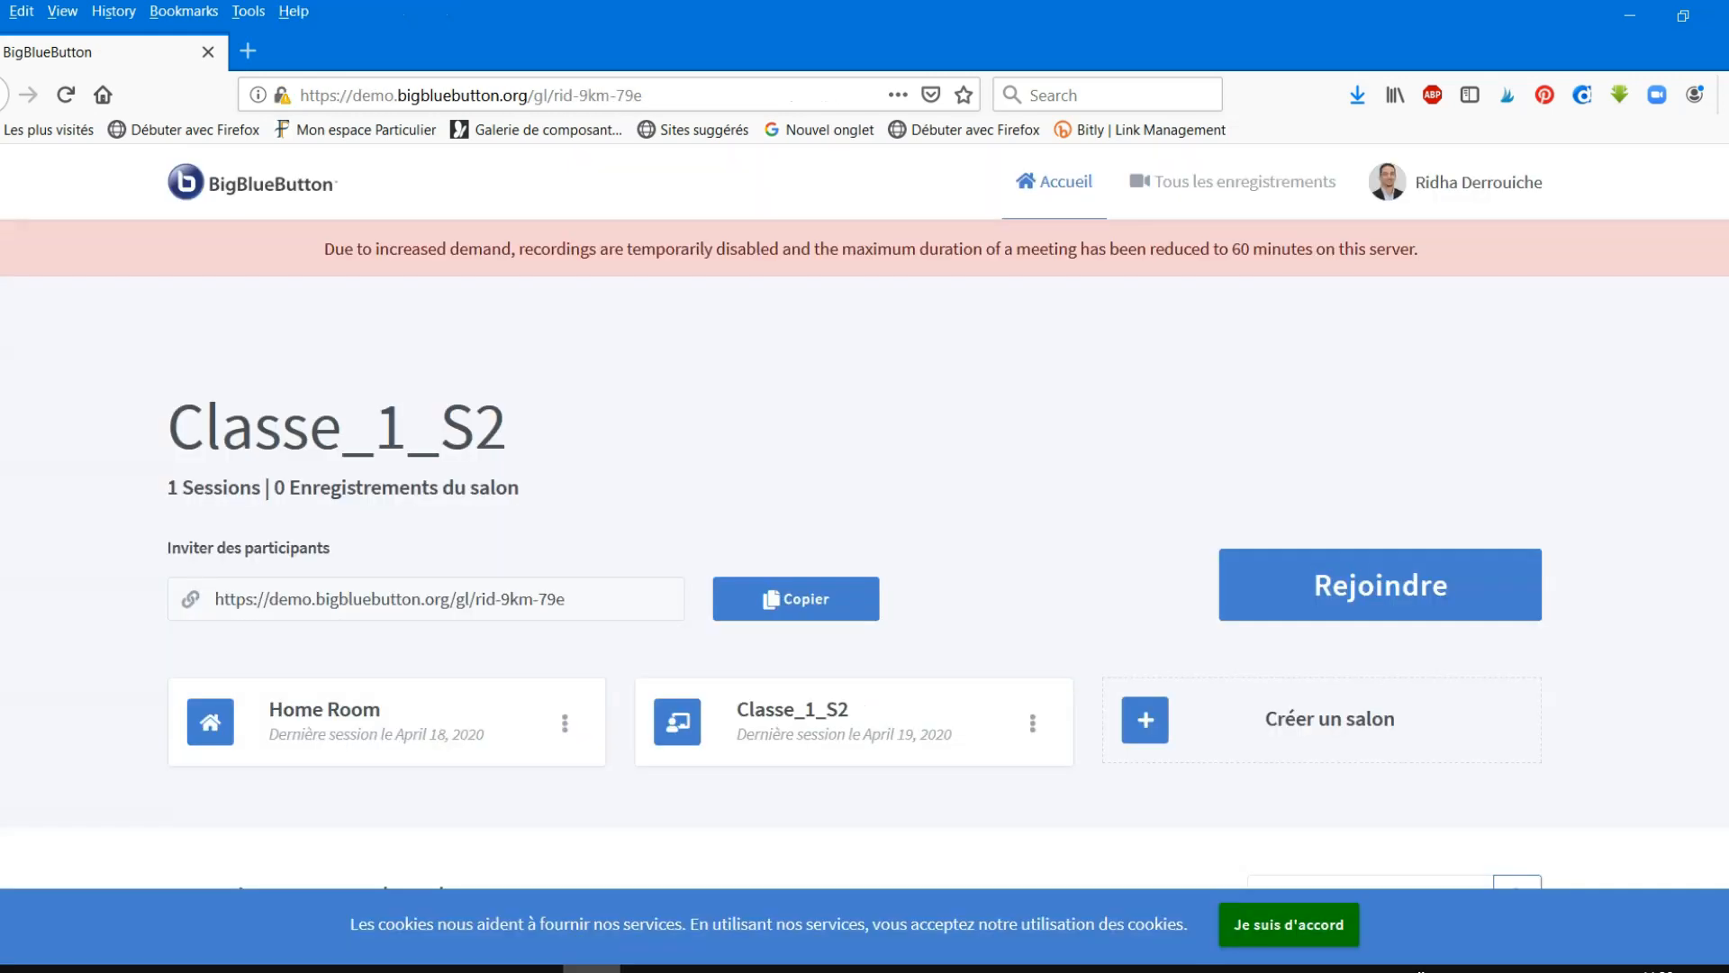
pyautogui.moveTo(707, 968)
pyautogui.click(809, 900)
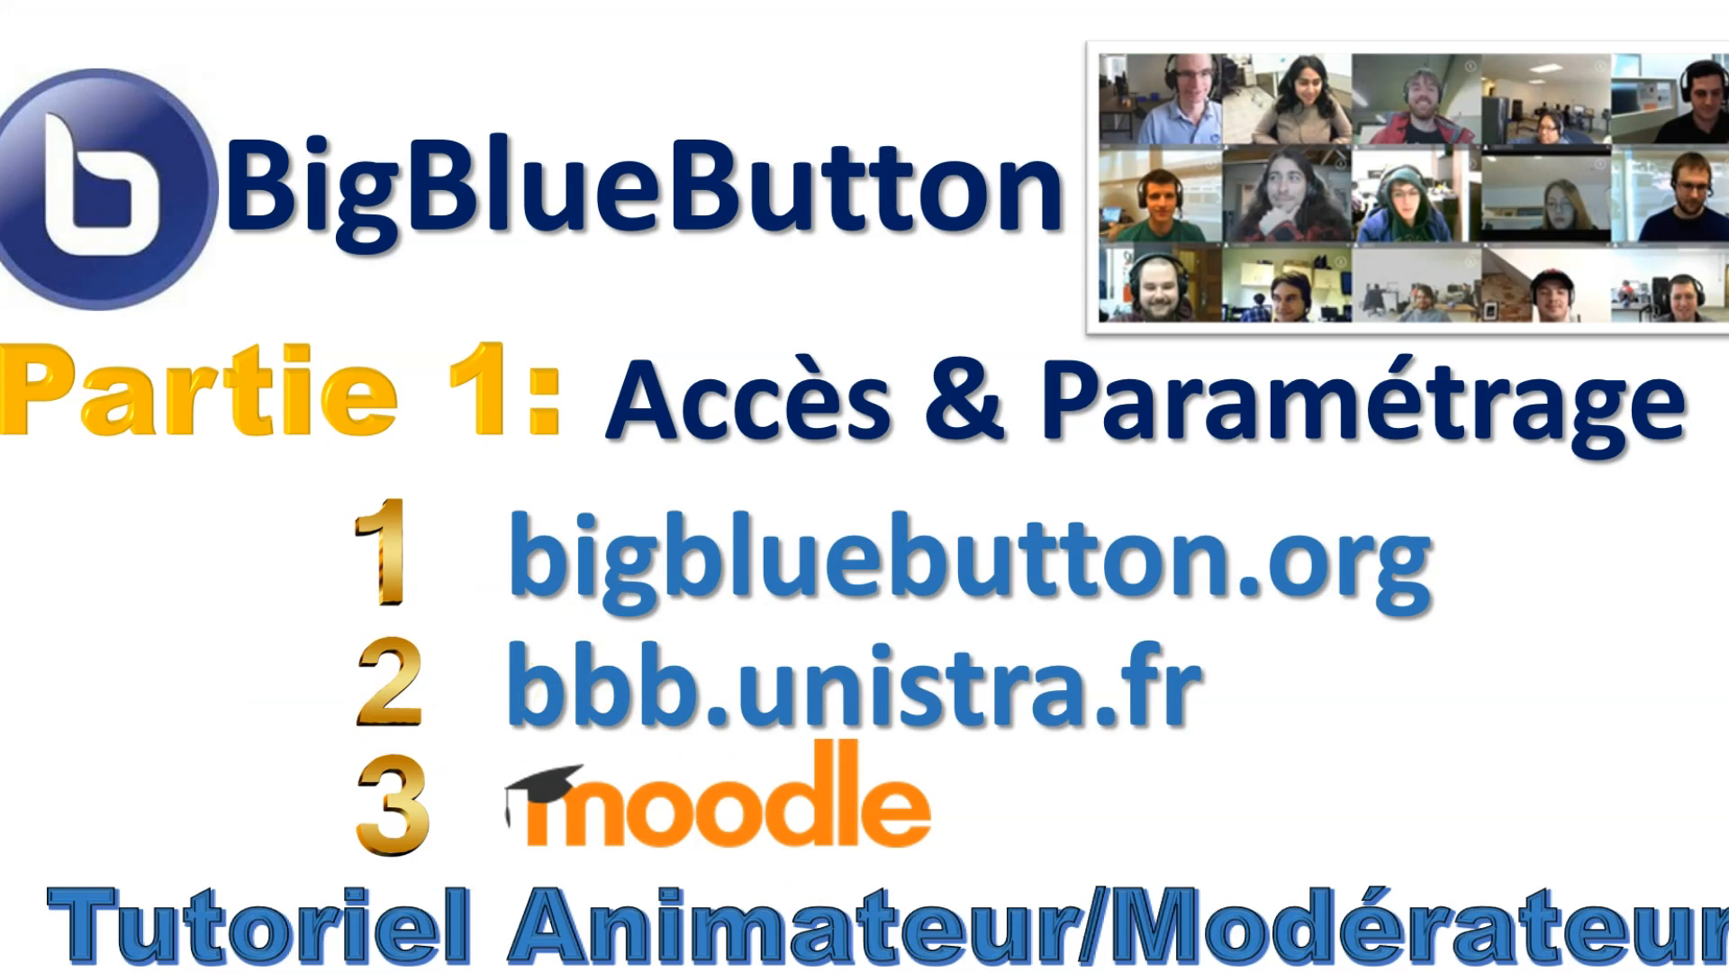
# - Open the University of Strasbourg BigBlueButton site at bbb.unistra.fr/b and sign in with the saved account credentials
pyautogui.hotkey('alt', 'Tab')
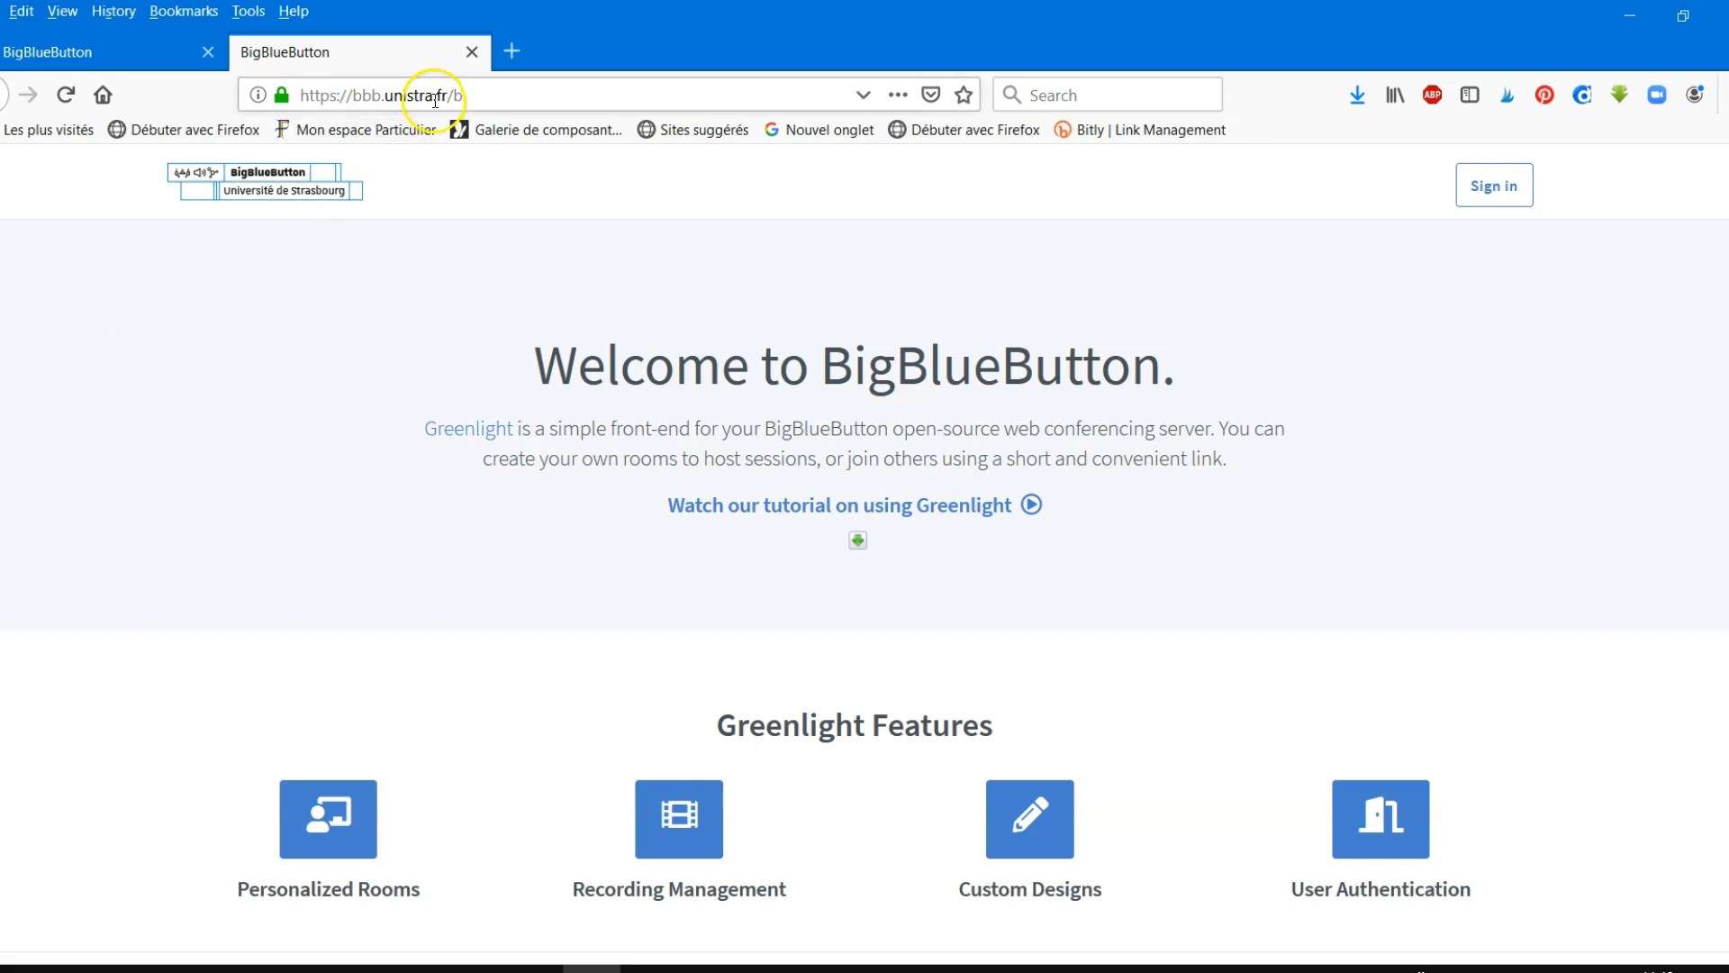
pyautogui.click(386, 97)
pyautogui.click(386, 97)
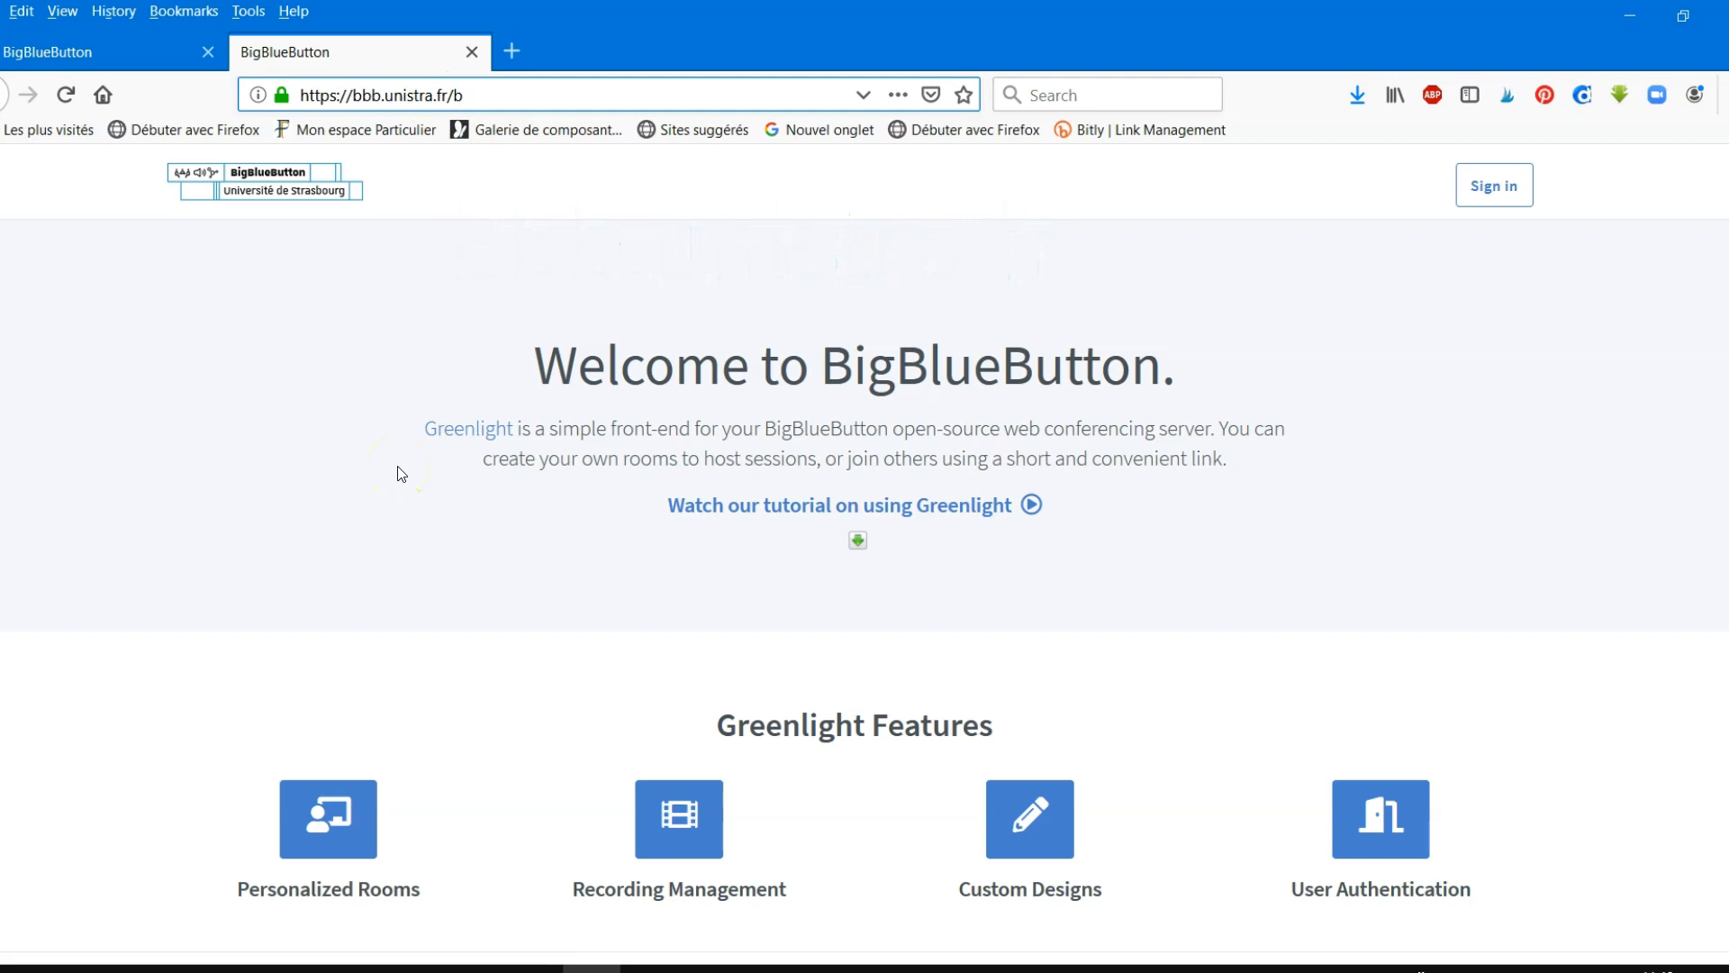
pyautogui.click(1517, 191)
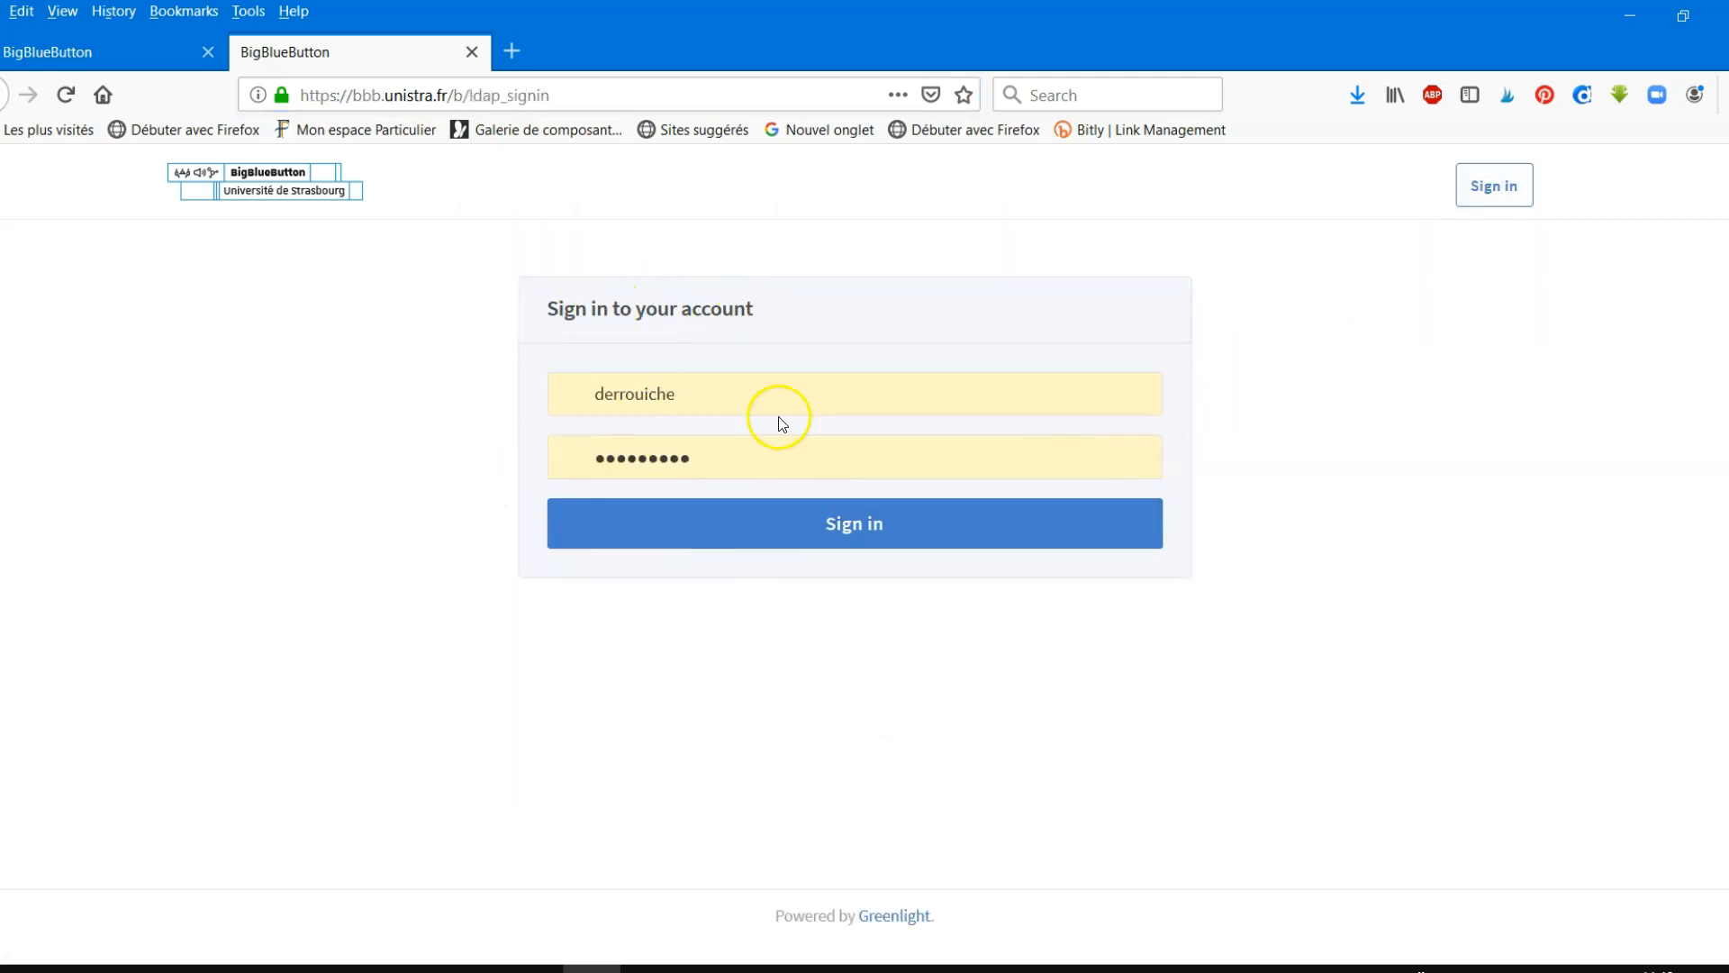
pyautogui.doubleClick(760, 388)
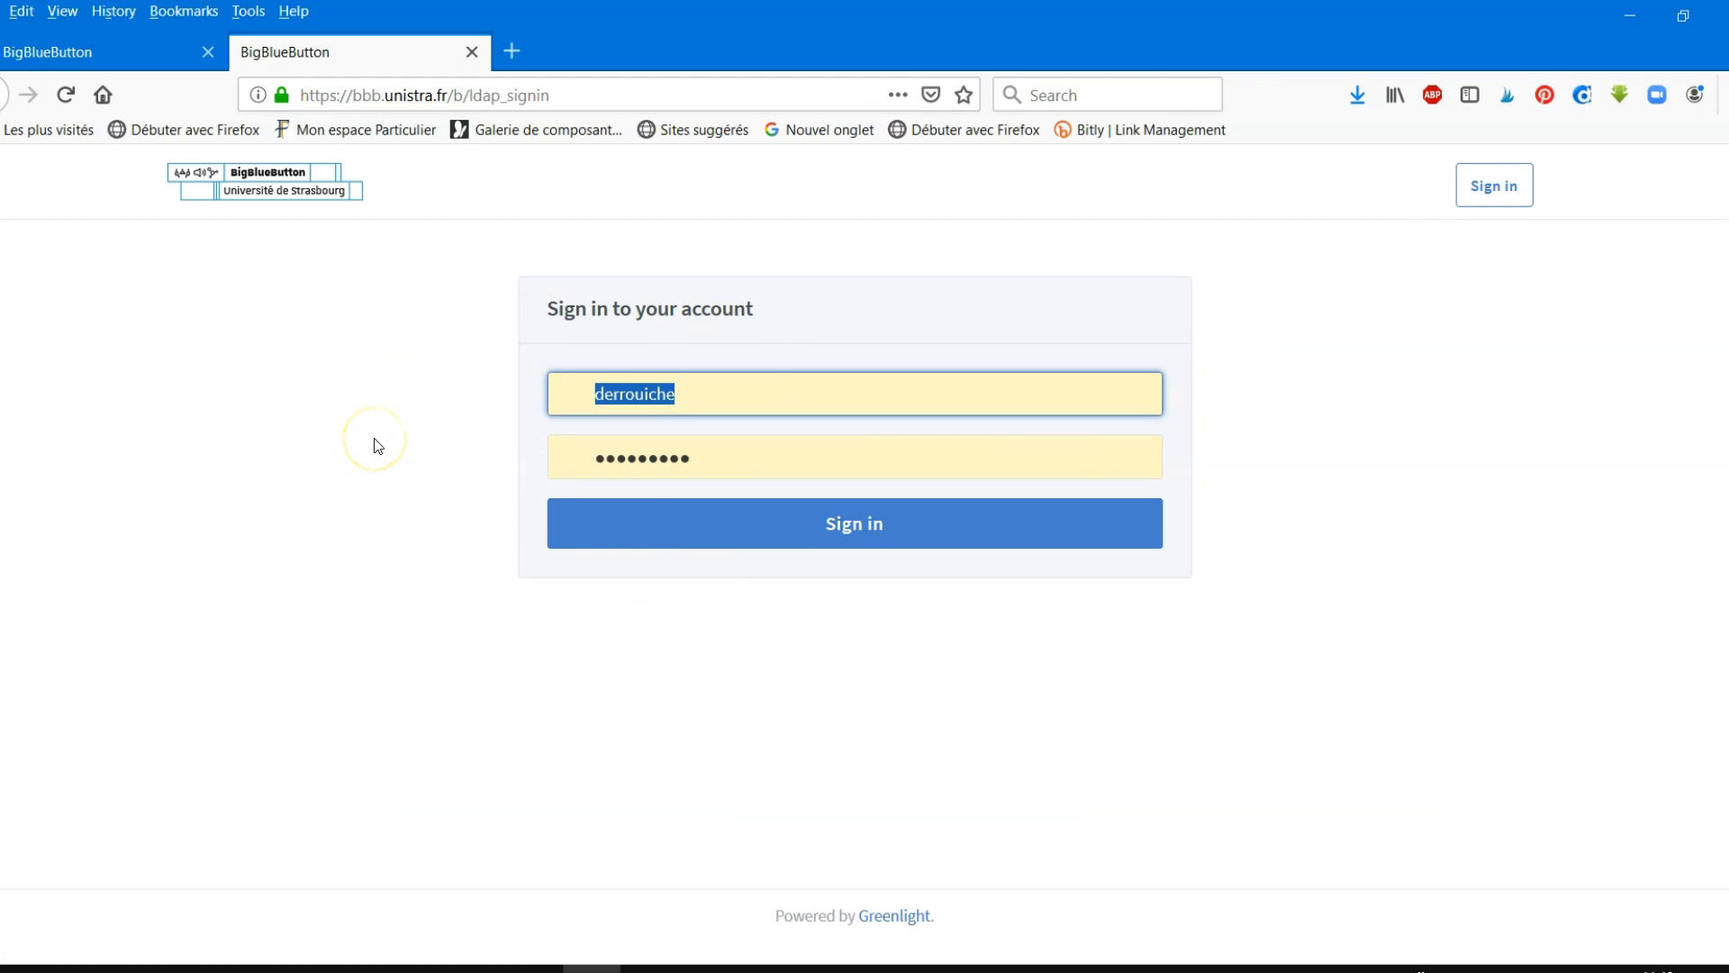
pyautogui.click(909, 538)
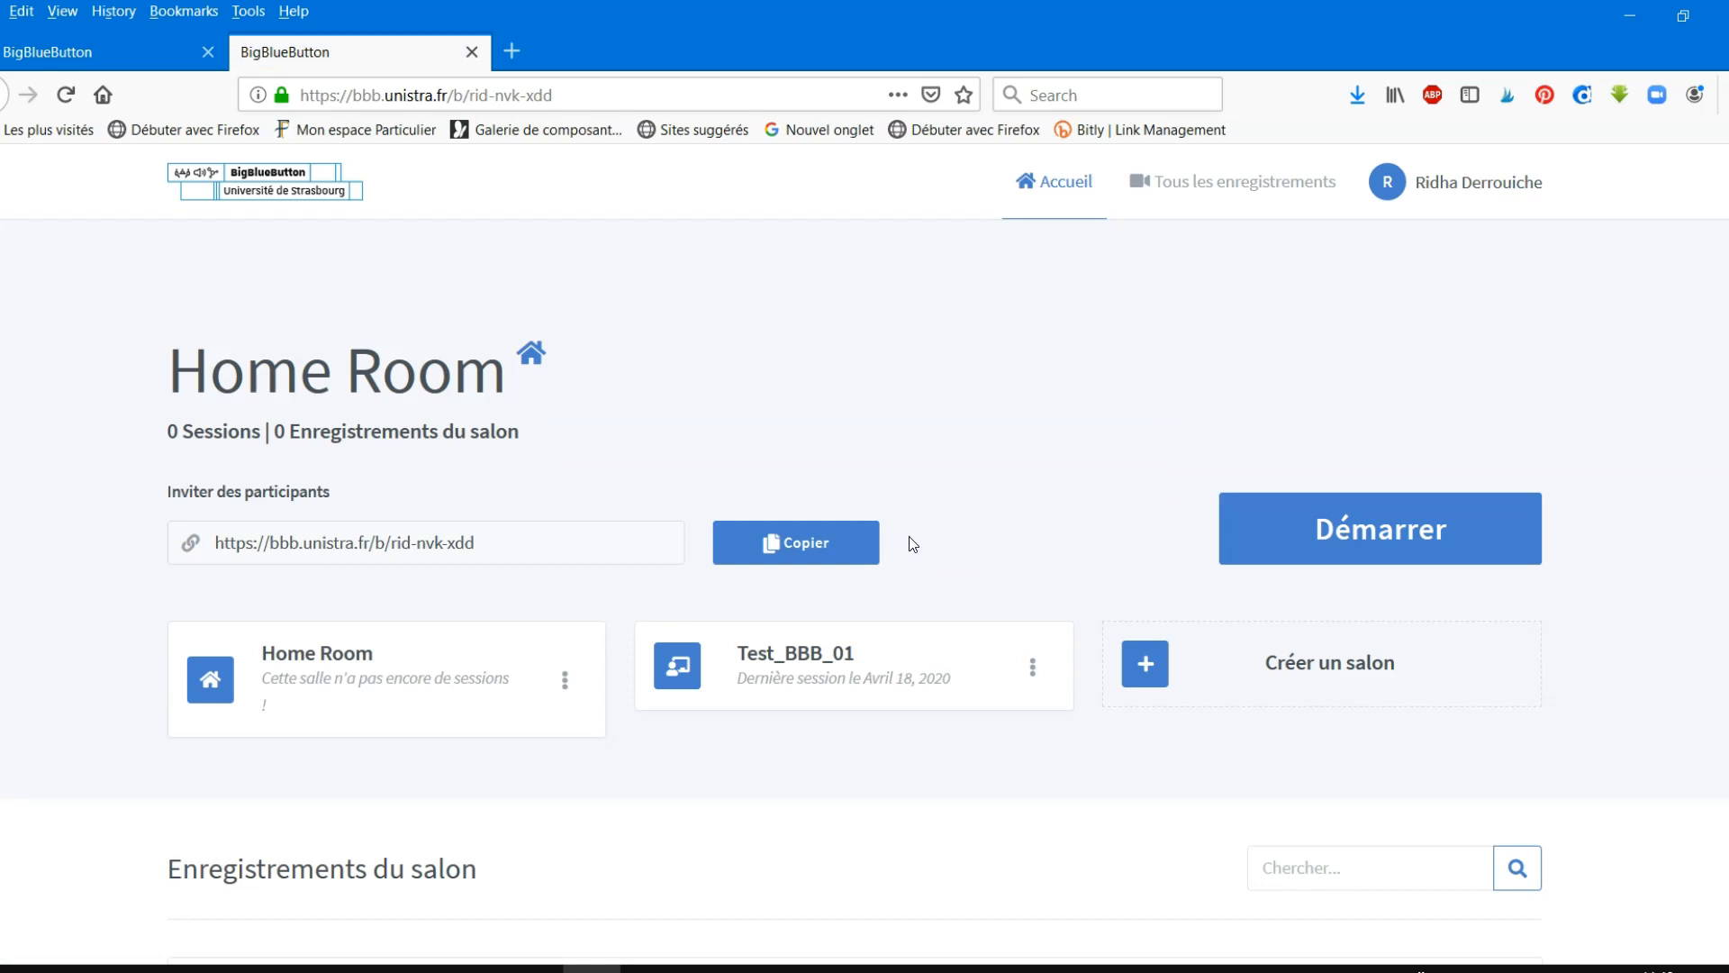
# - Check the Home Room invitation link, and create a new room named Classe_1_S2 with all room options off
pyautogui.tripleClick(360, 543)
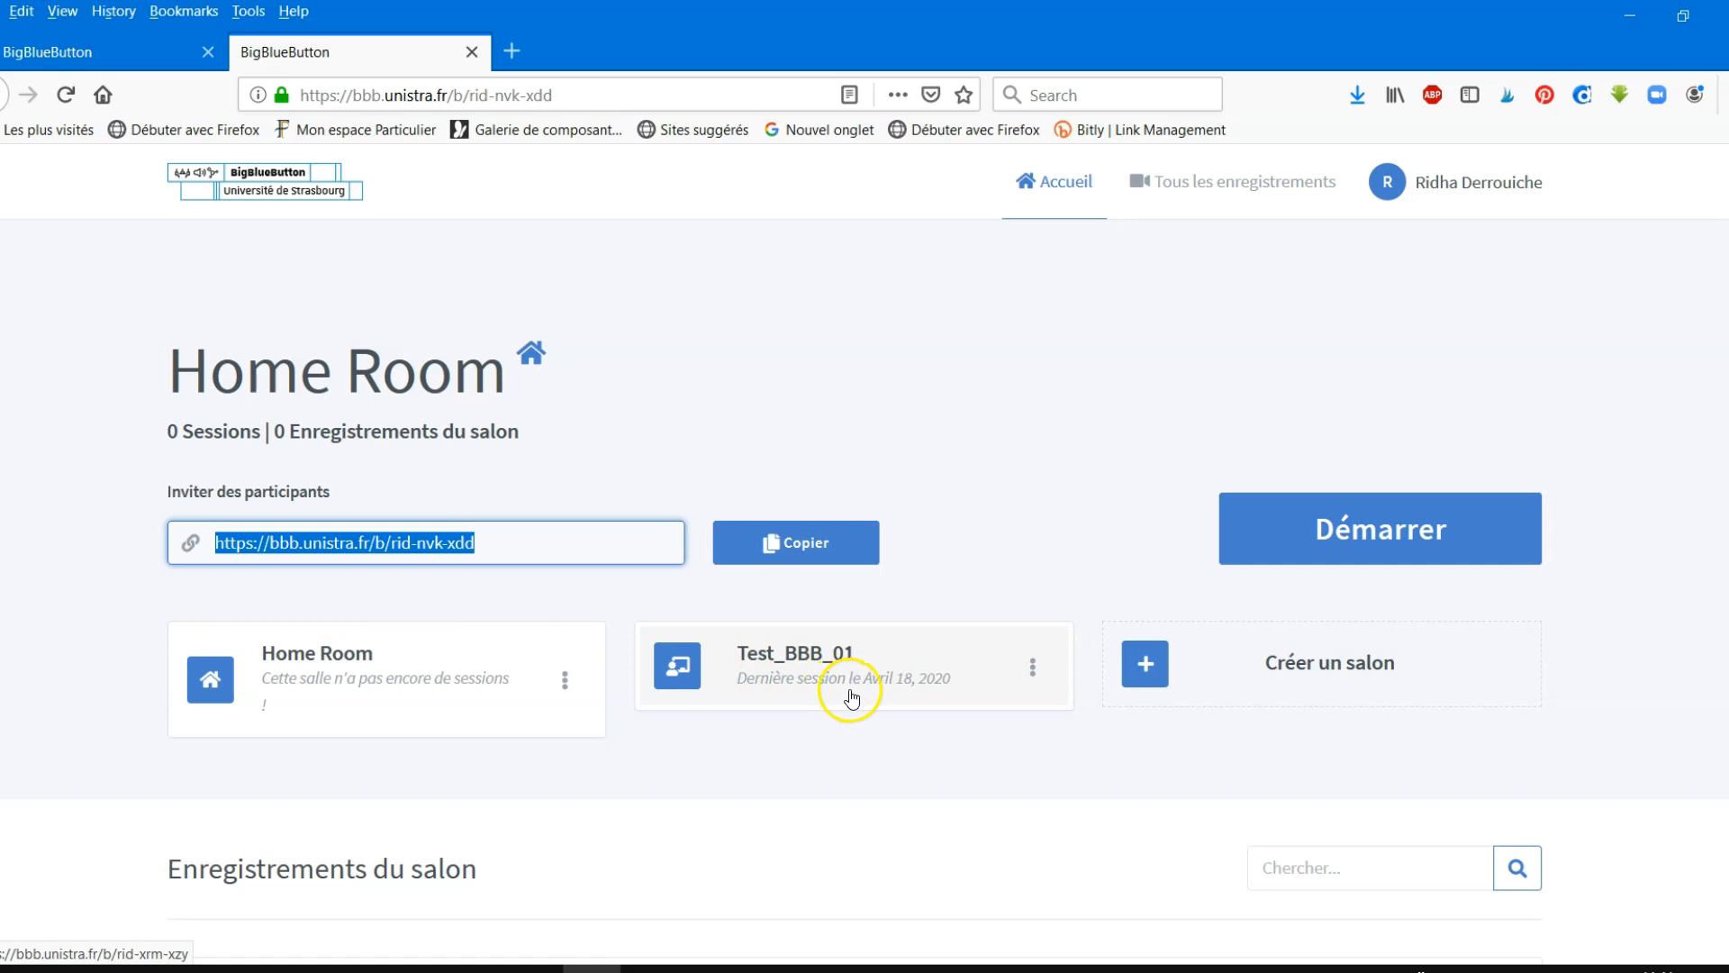
pyautogui.click(1146, 671)
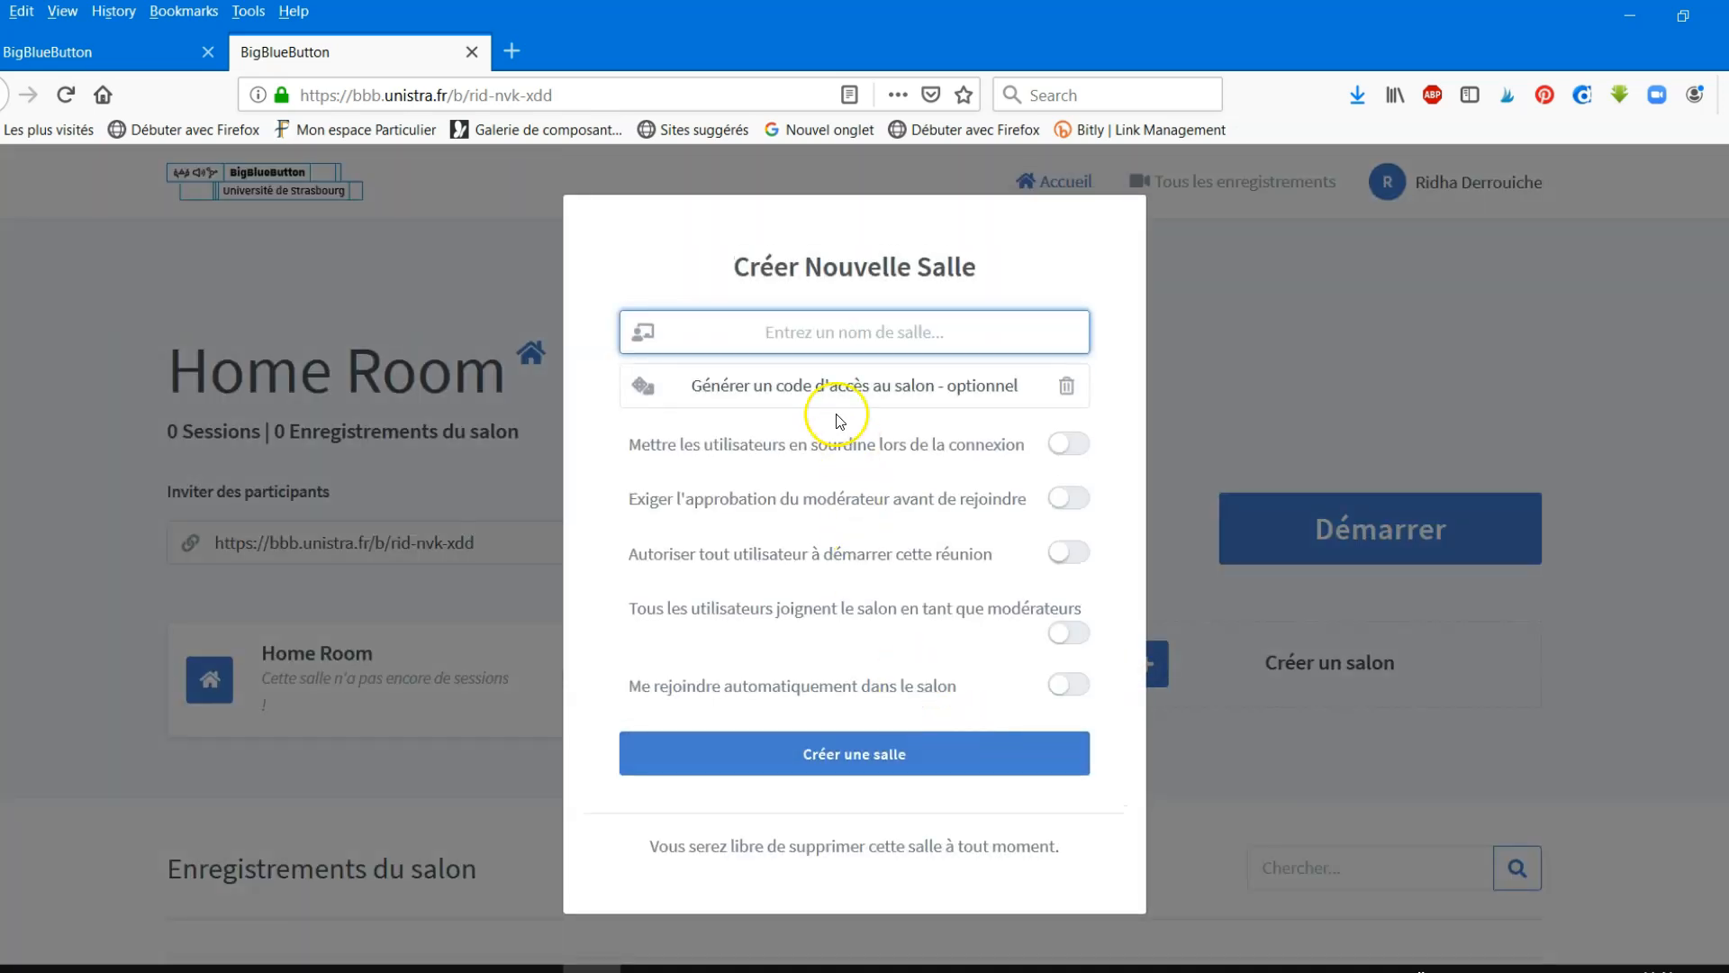
pyautogui.write('Classe_')
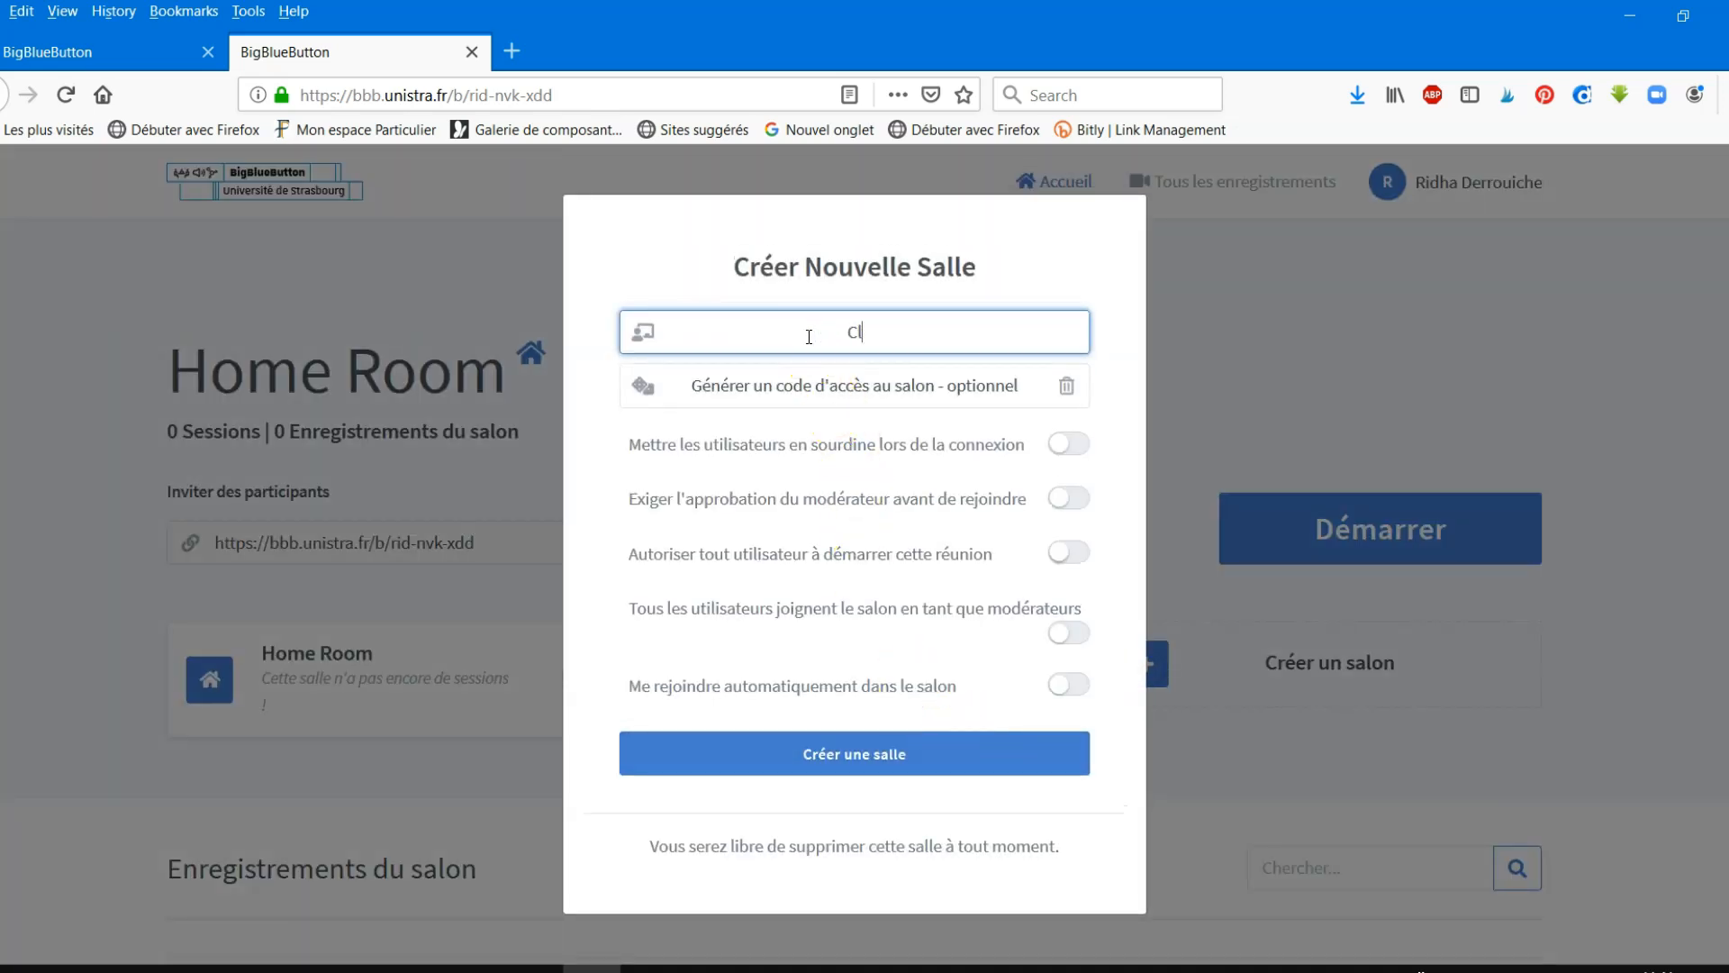
pyautogui.write('1_S2')
pyautogui.click(895, 757)
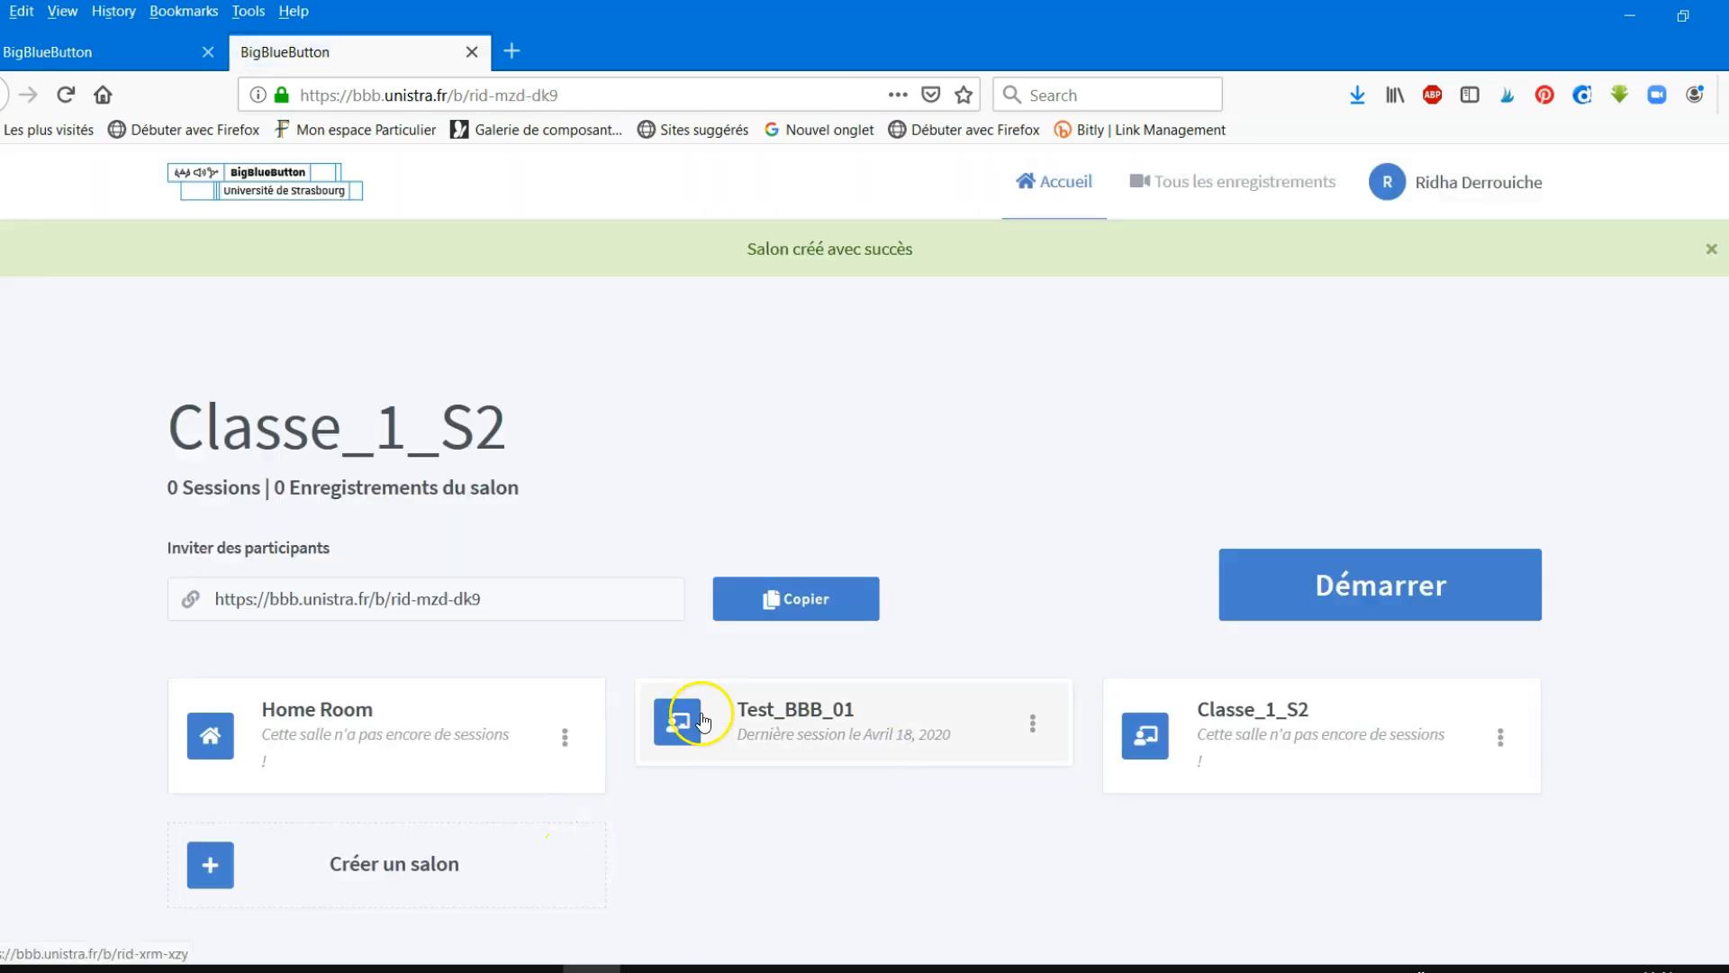
# - Look over the Classe_1_S2 room page, including the room's settings, access management and deletion options
pyautogui.moveTo(511, 549); pyautogui.dragTo(152, 535)
pyautogui.click(1248, 691)
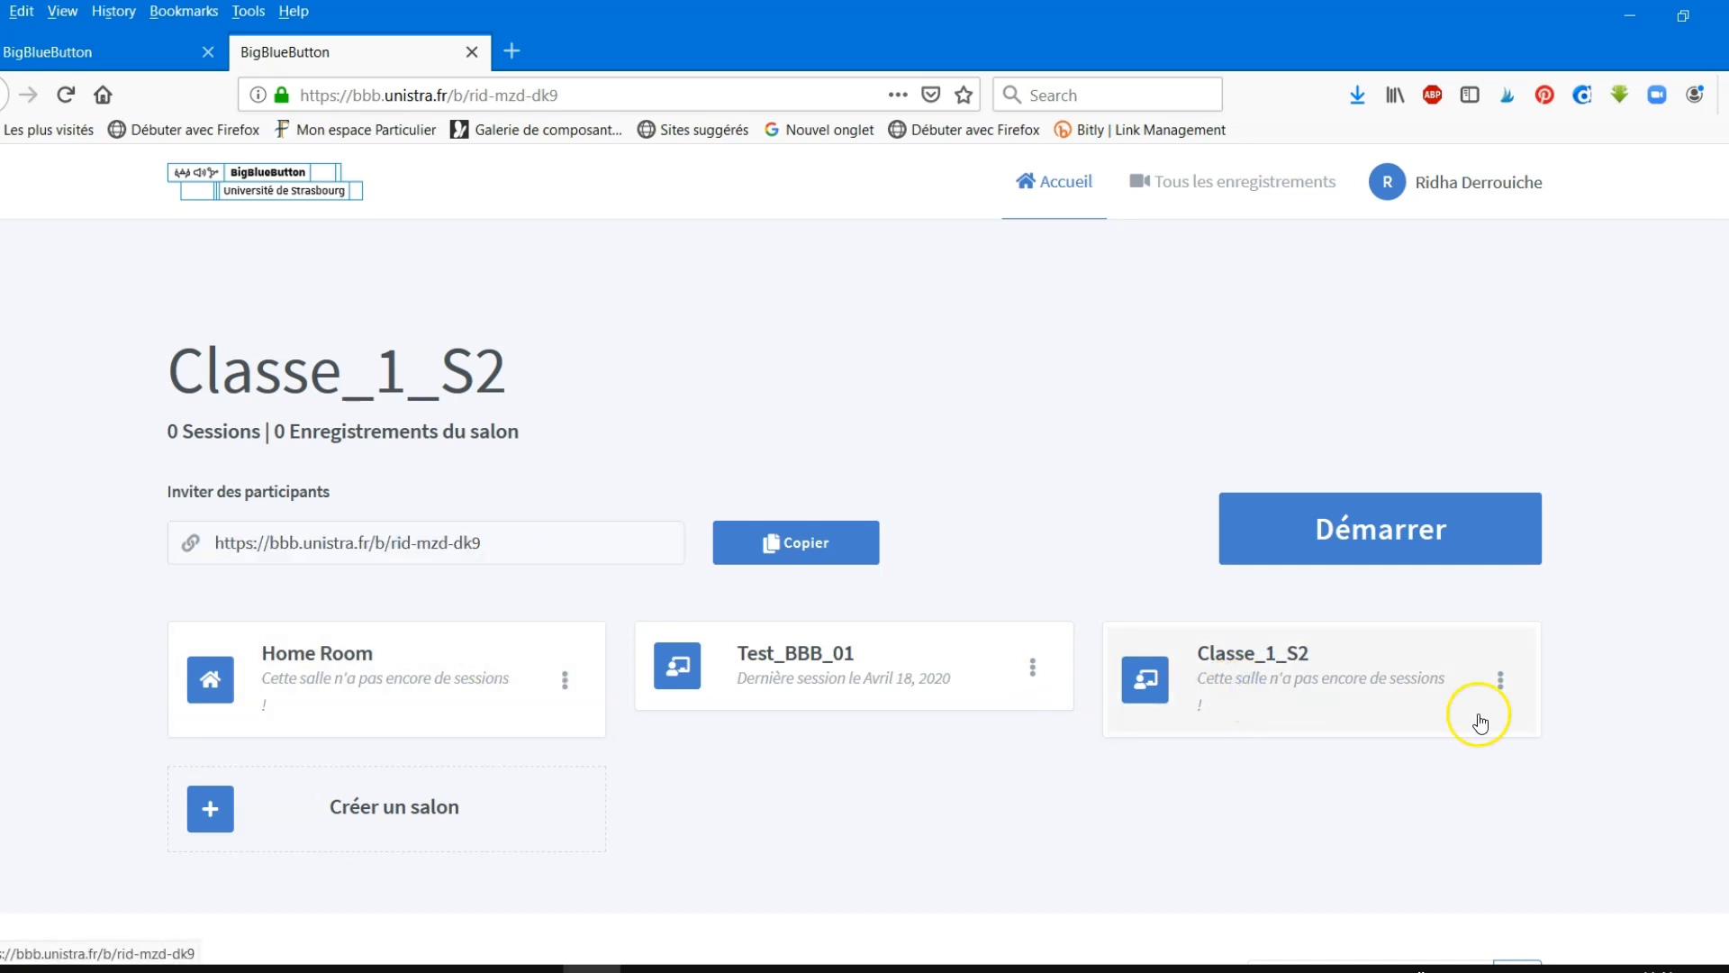
pyautogui.click(1504, 686)
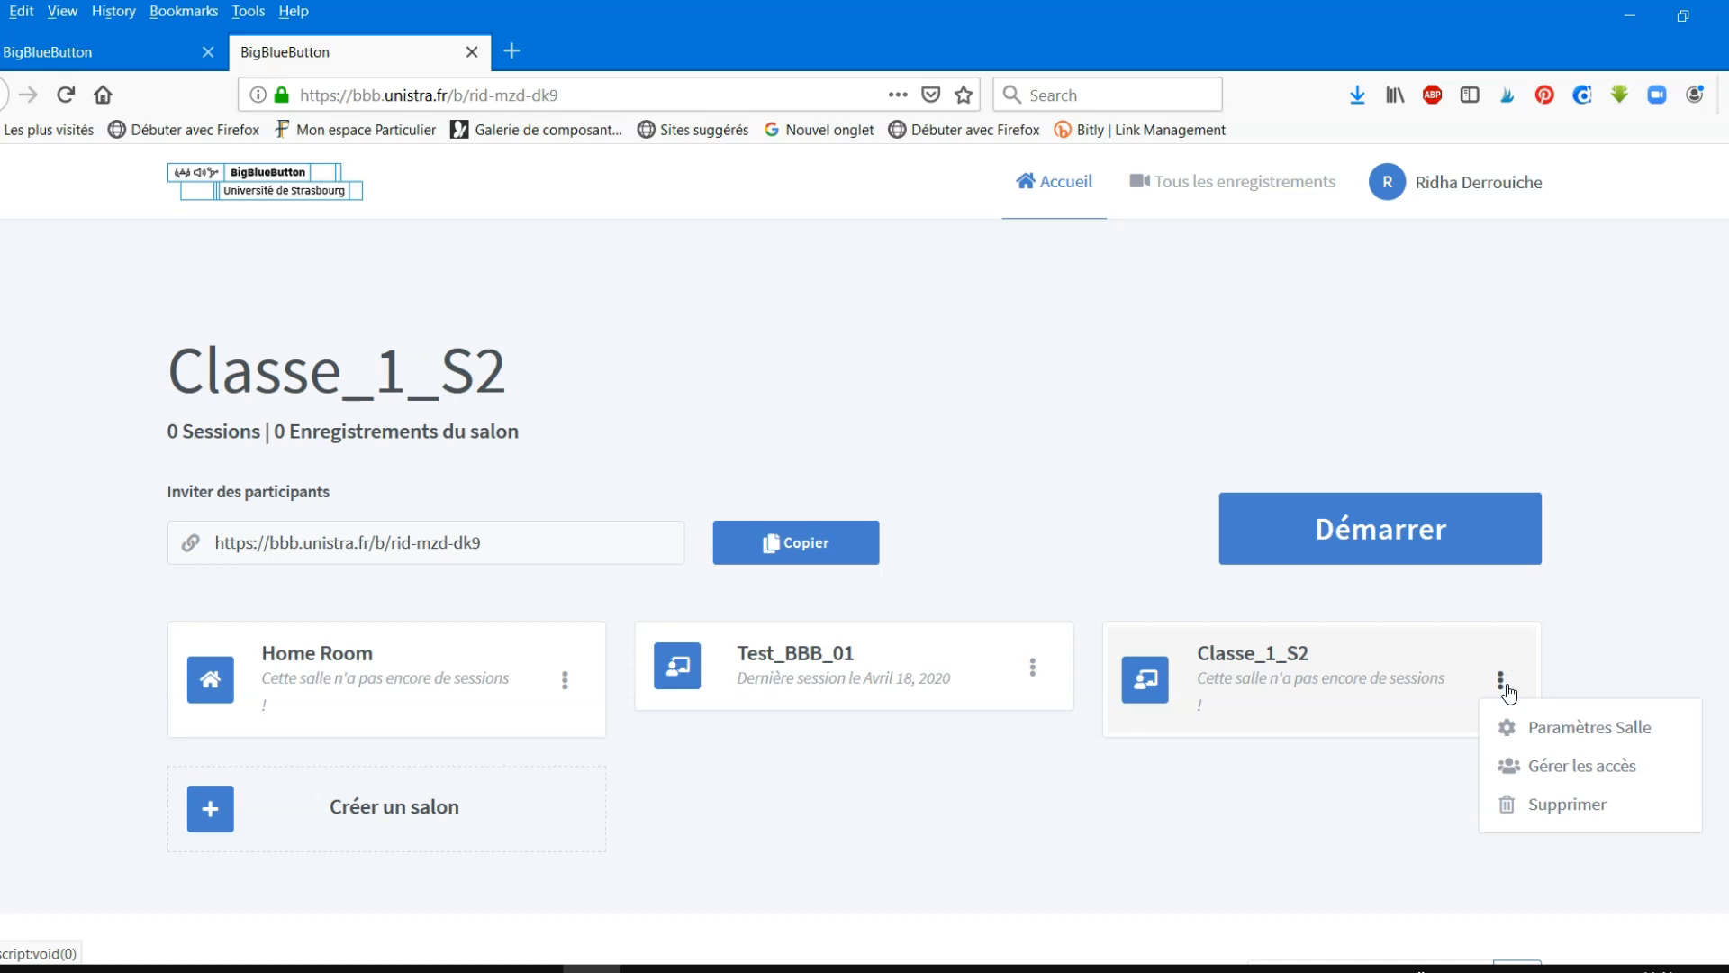
pyautogui.click(1521, 718)
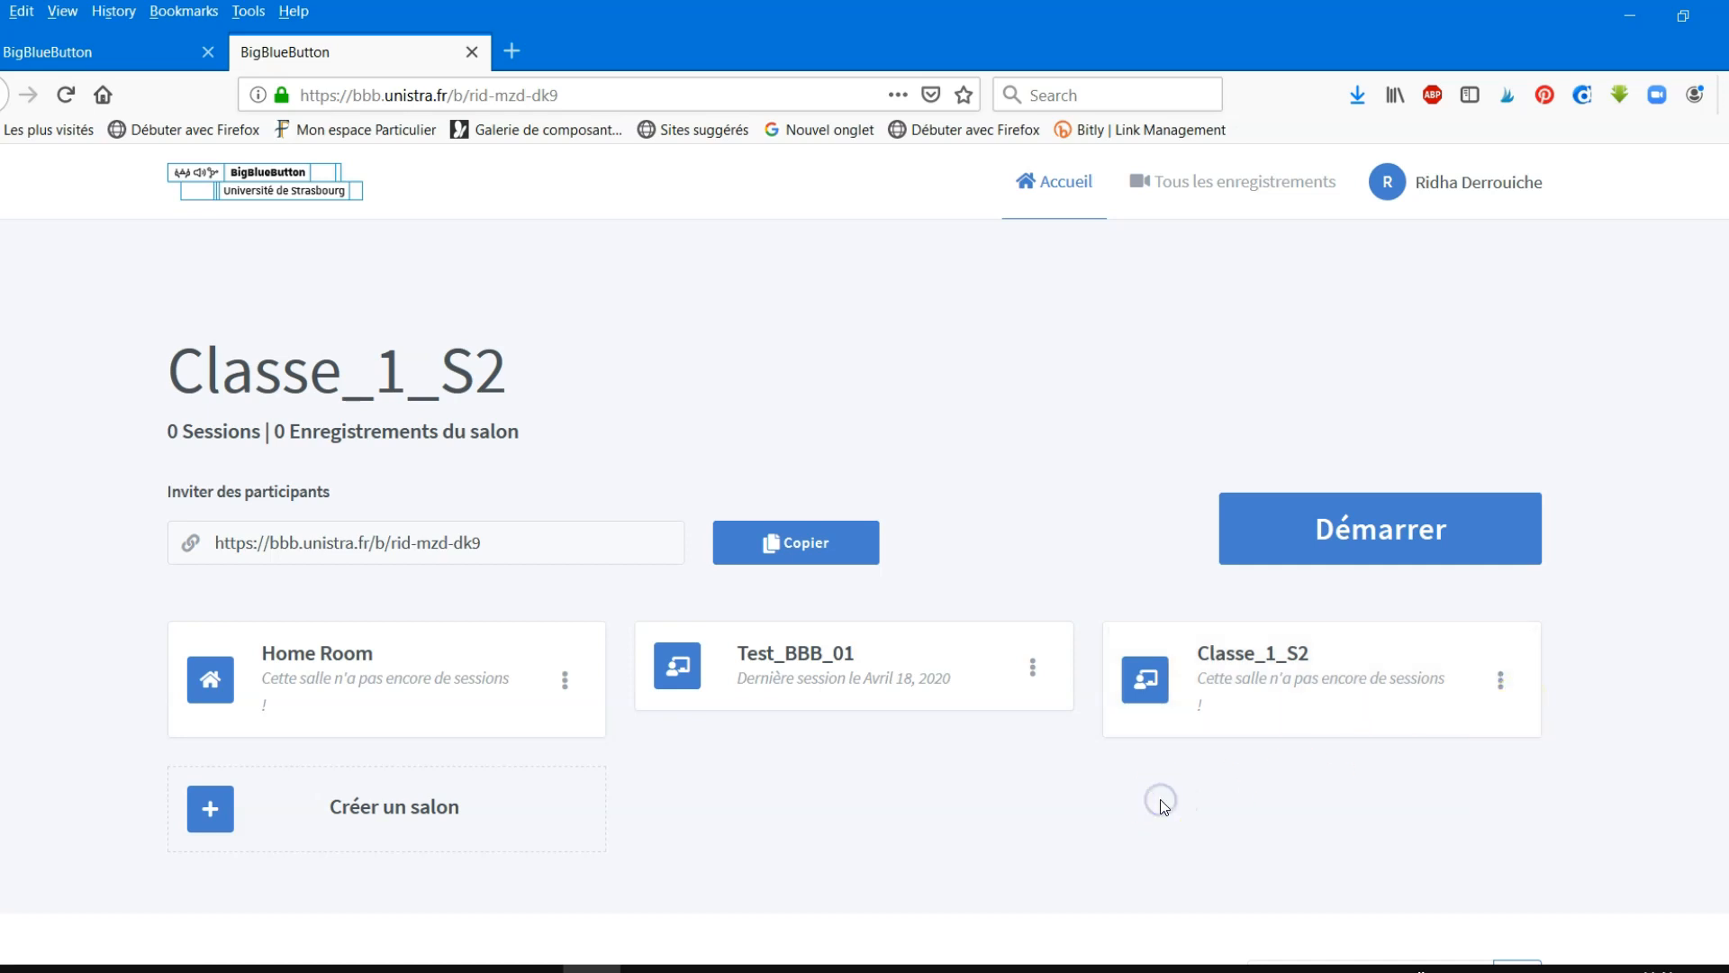
pyautogui.scroll(-1, 1162, 801)
pyautogui.scroll(2, 1163, 807)
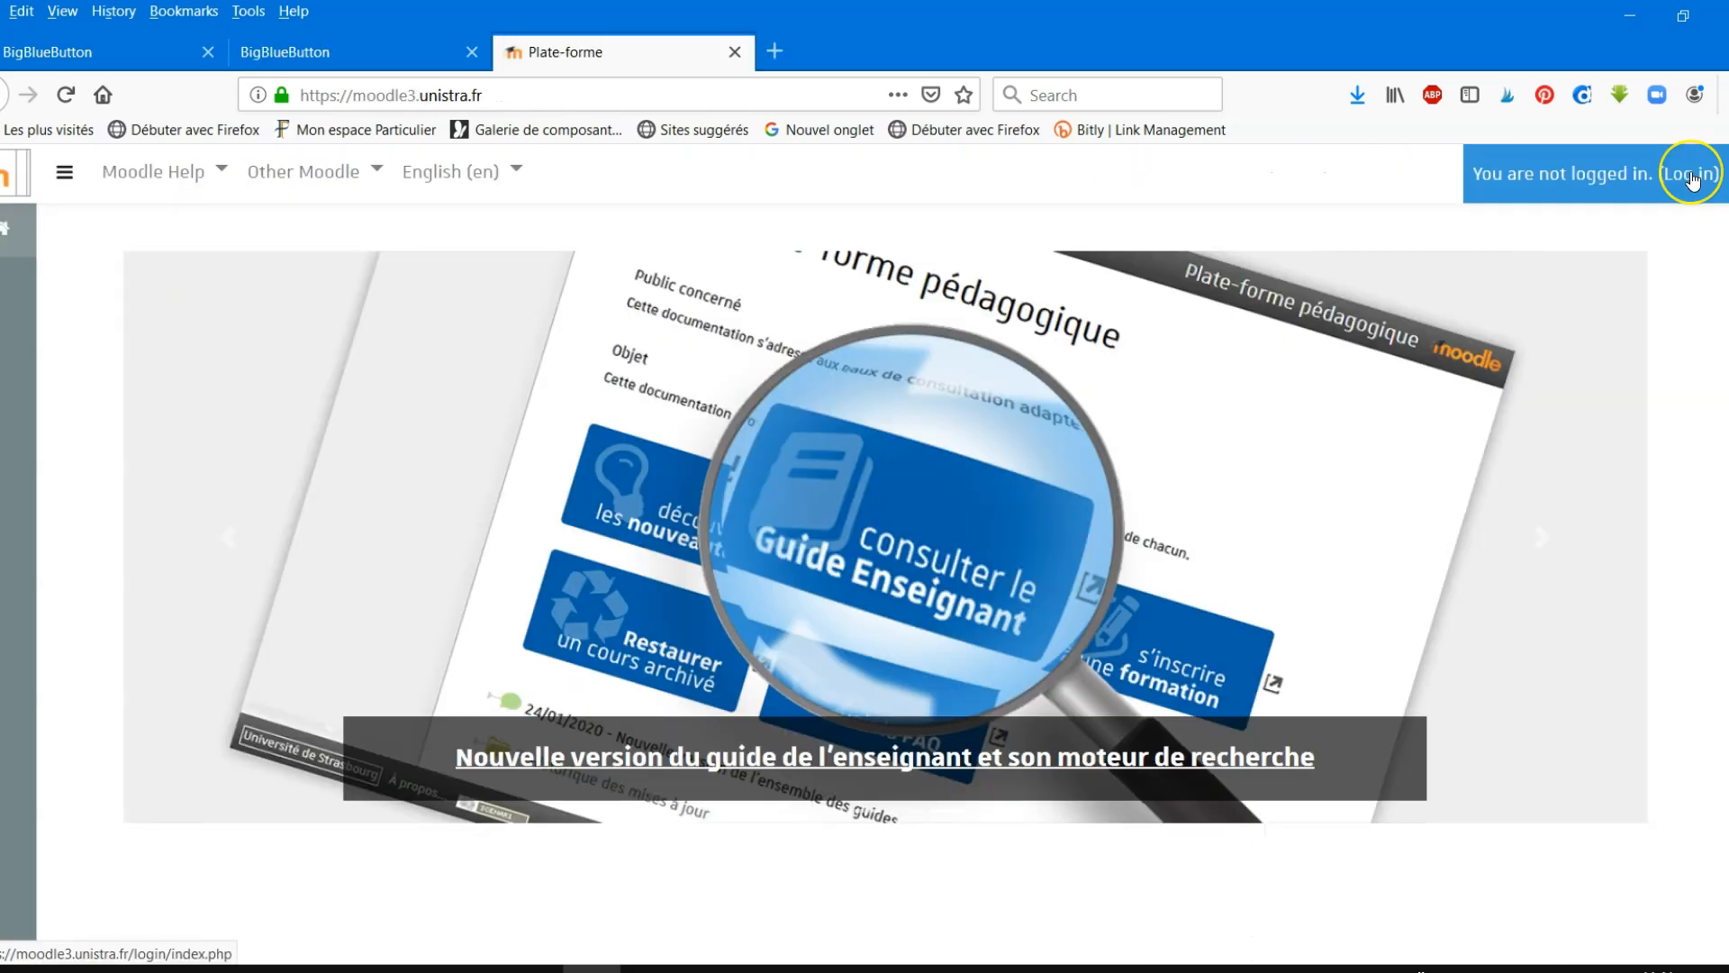
# - Go to the login page of the moodle3.unistra.fr platform and switch the site language to Français (fr)
pyautogui.click(1693, 180)
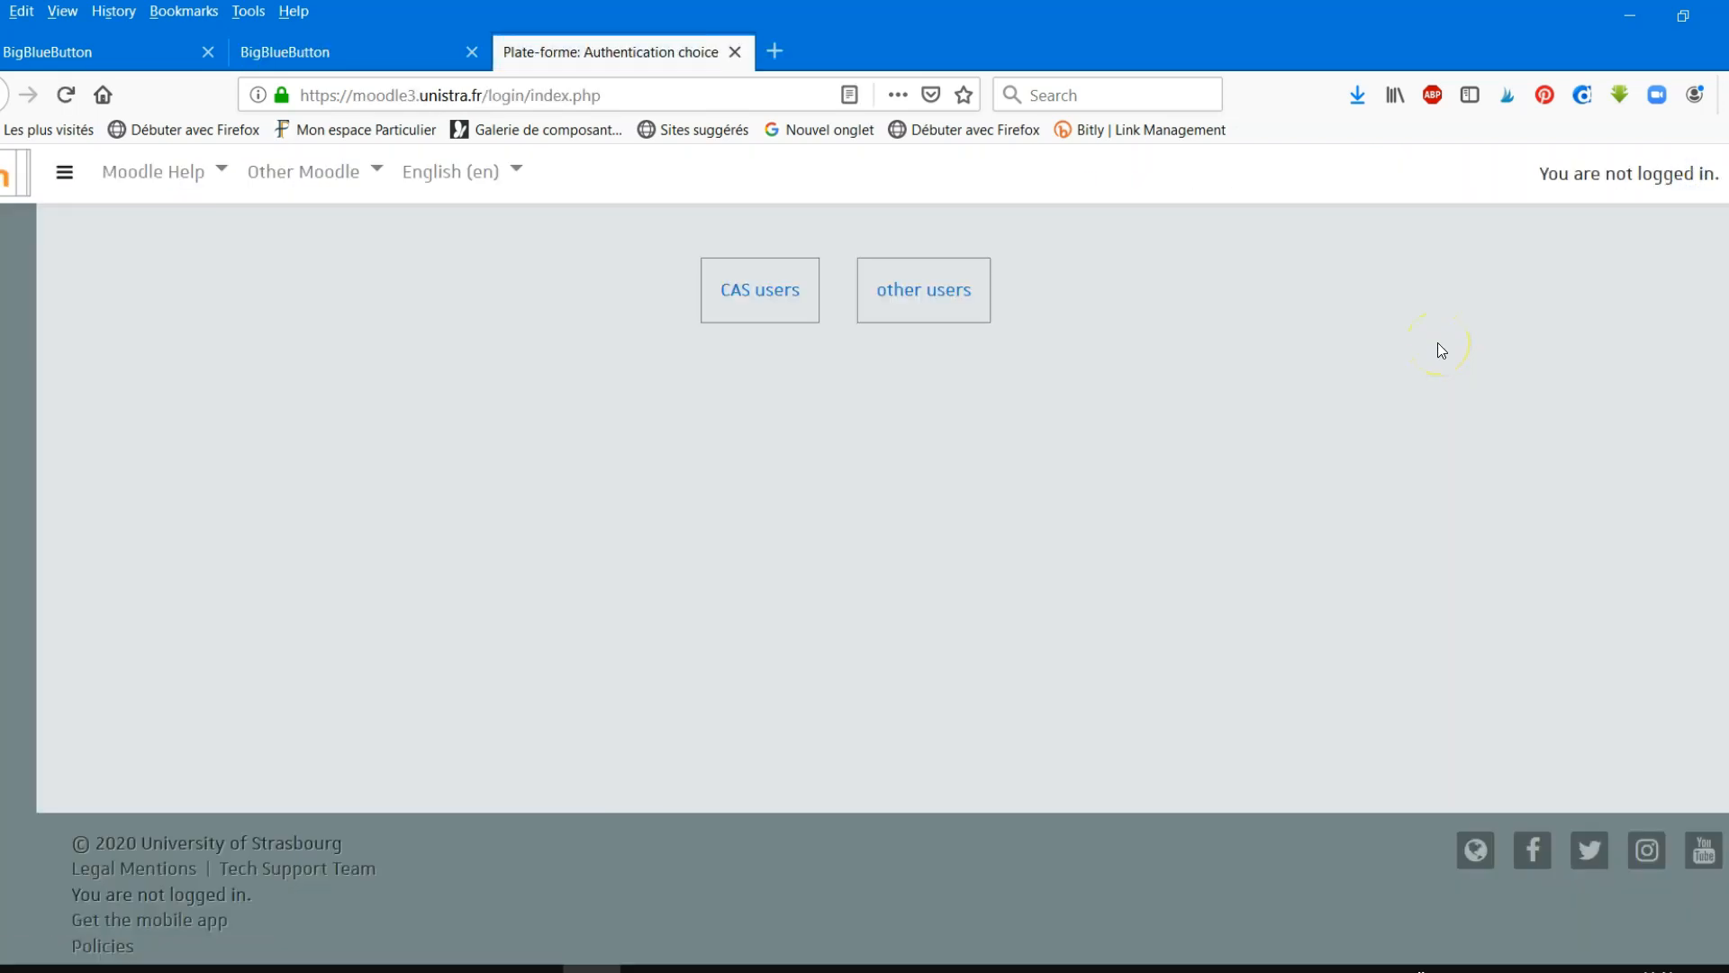
pyautogui.click(478, 175)
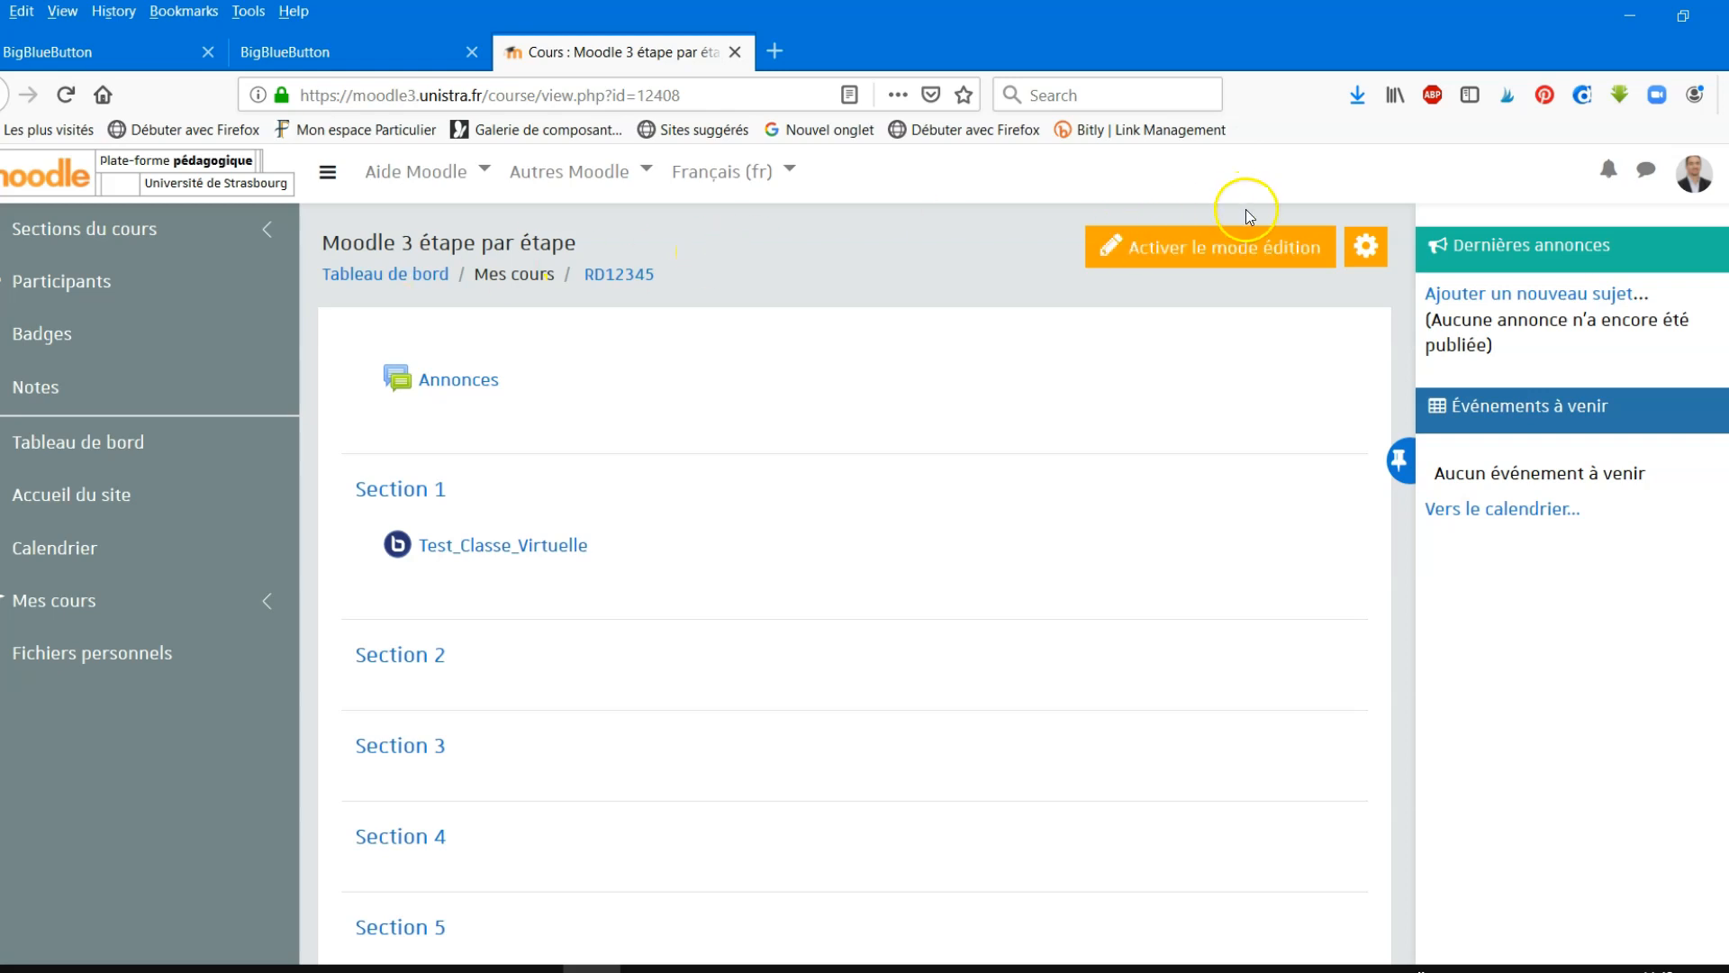
# - Turn on edit mode in the Moodle 3 étape par étape course and add a Classe virtuelle activity to Section 2
pyautogui.click(1223, 241)
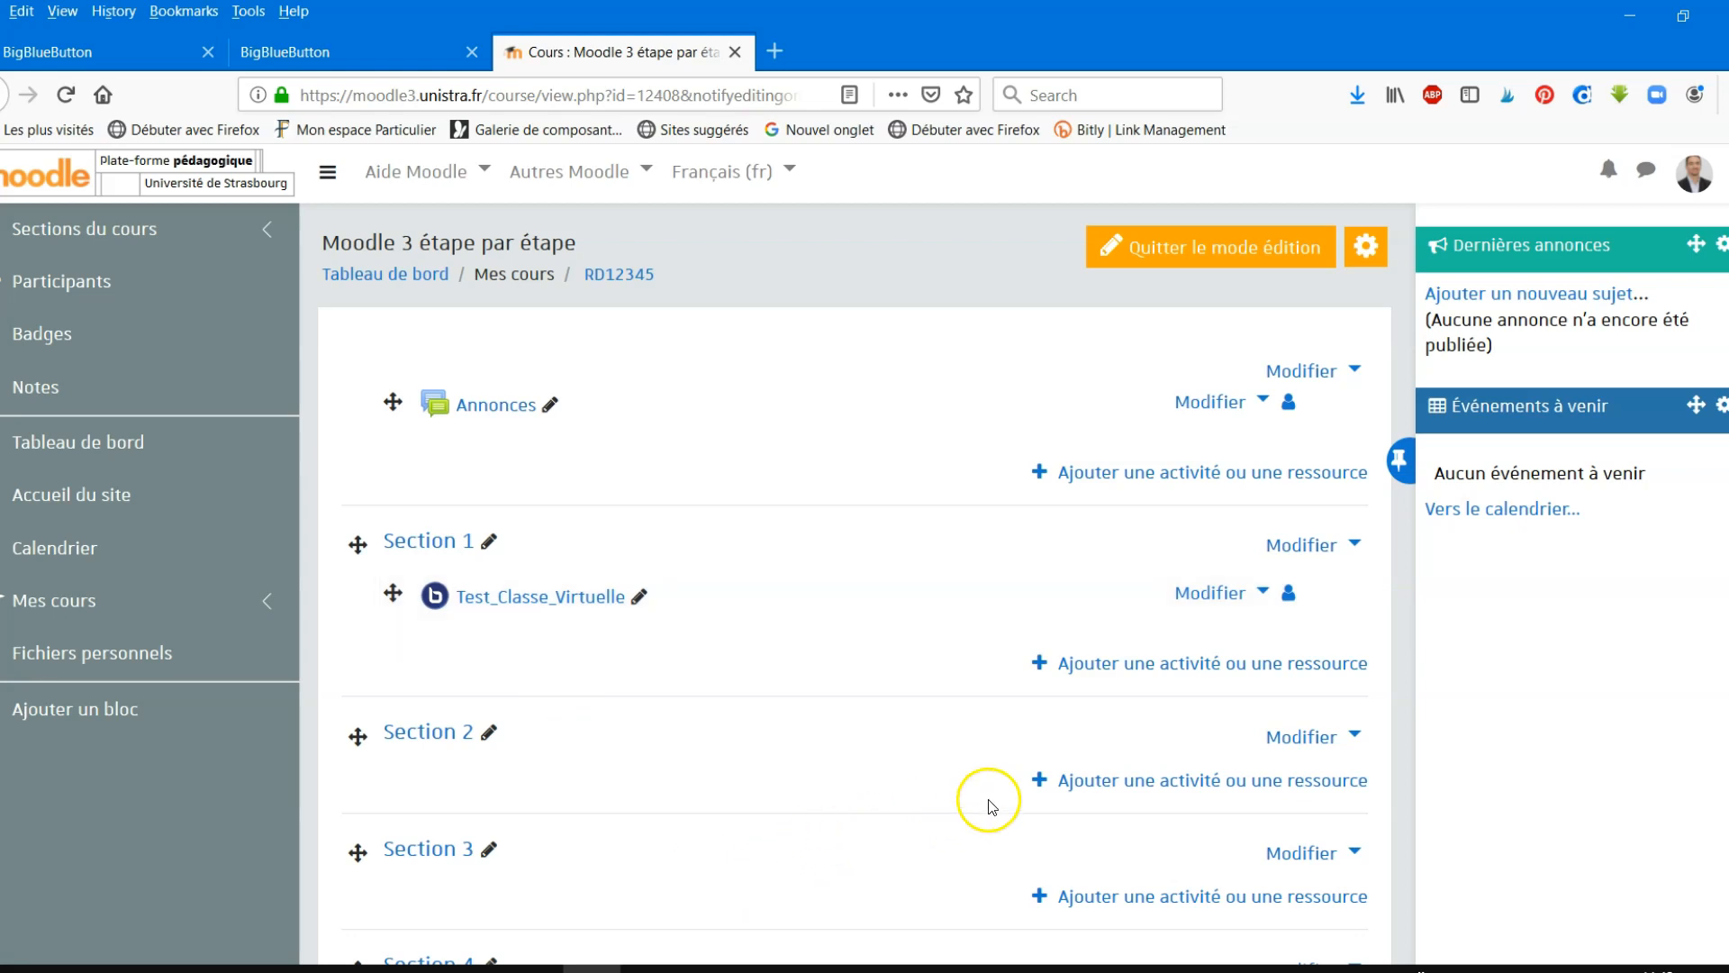
pyautogui.click(1035, 777)
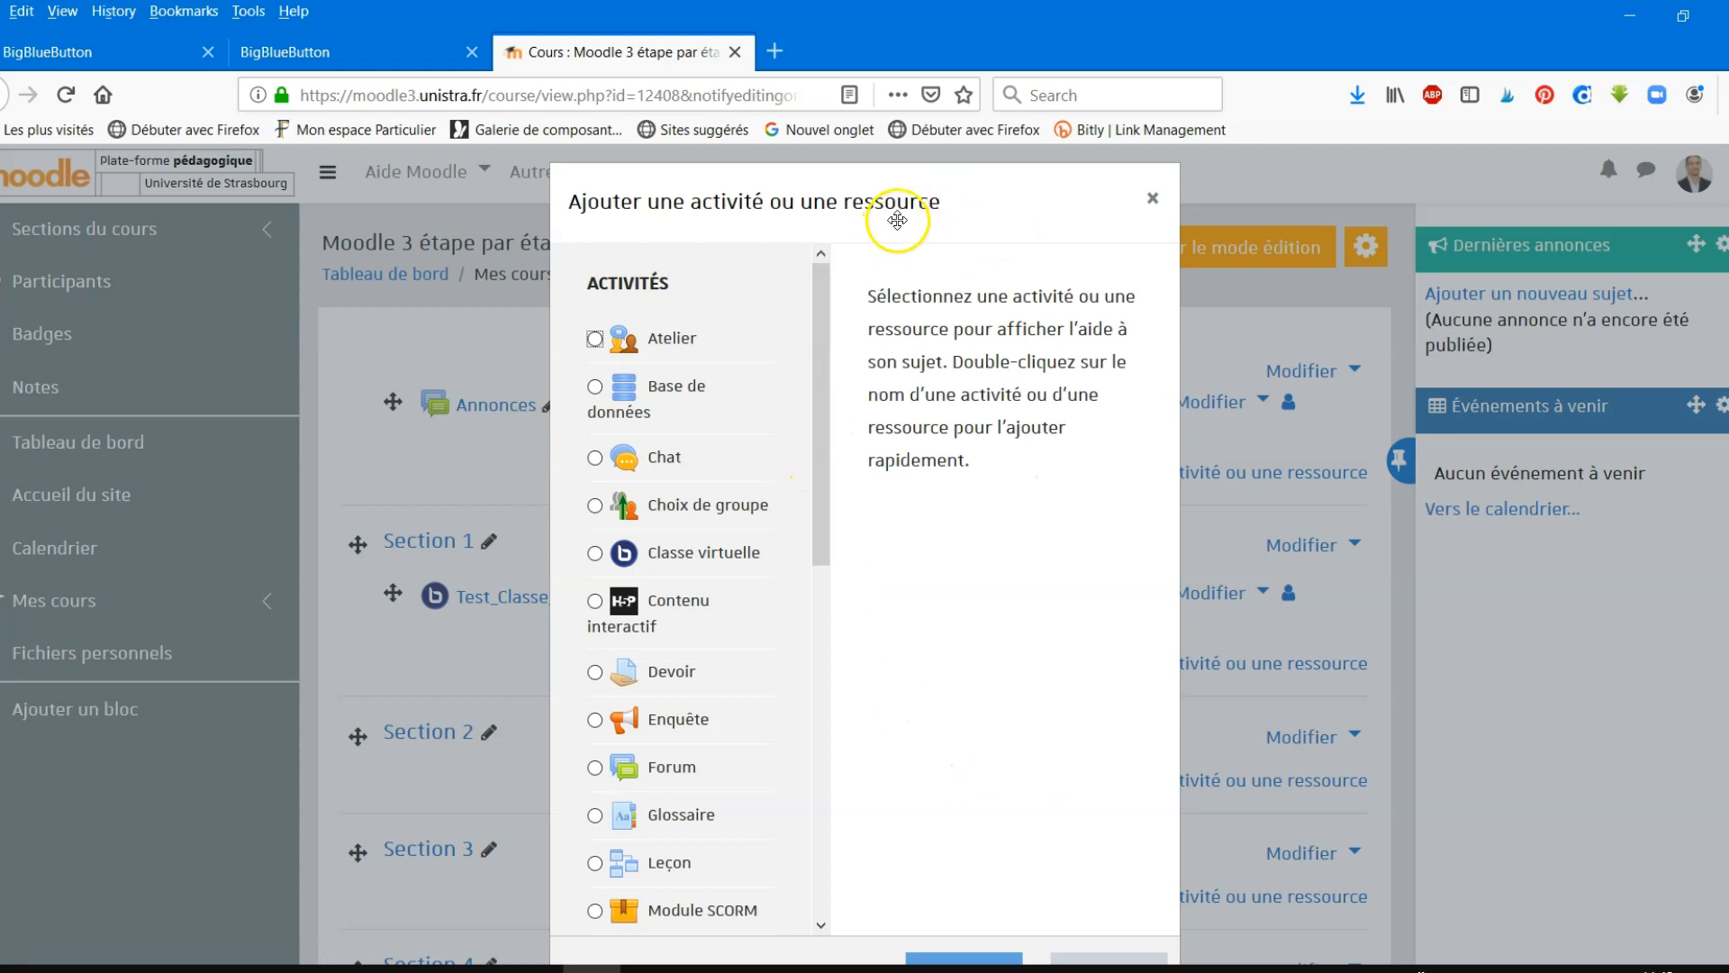
pyautogui.click(595, 553)
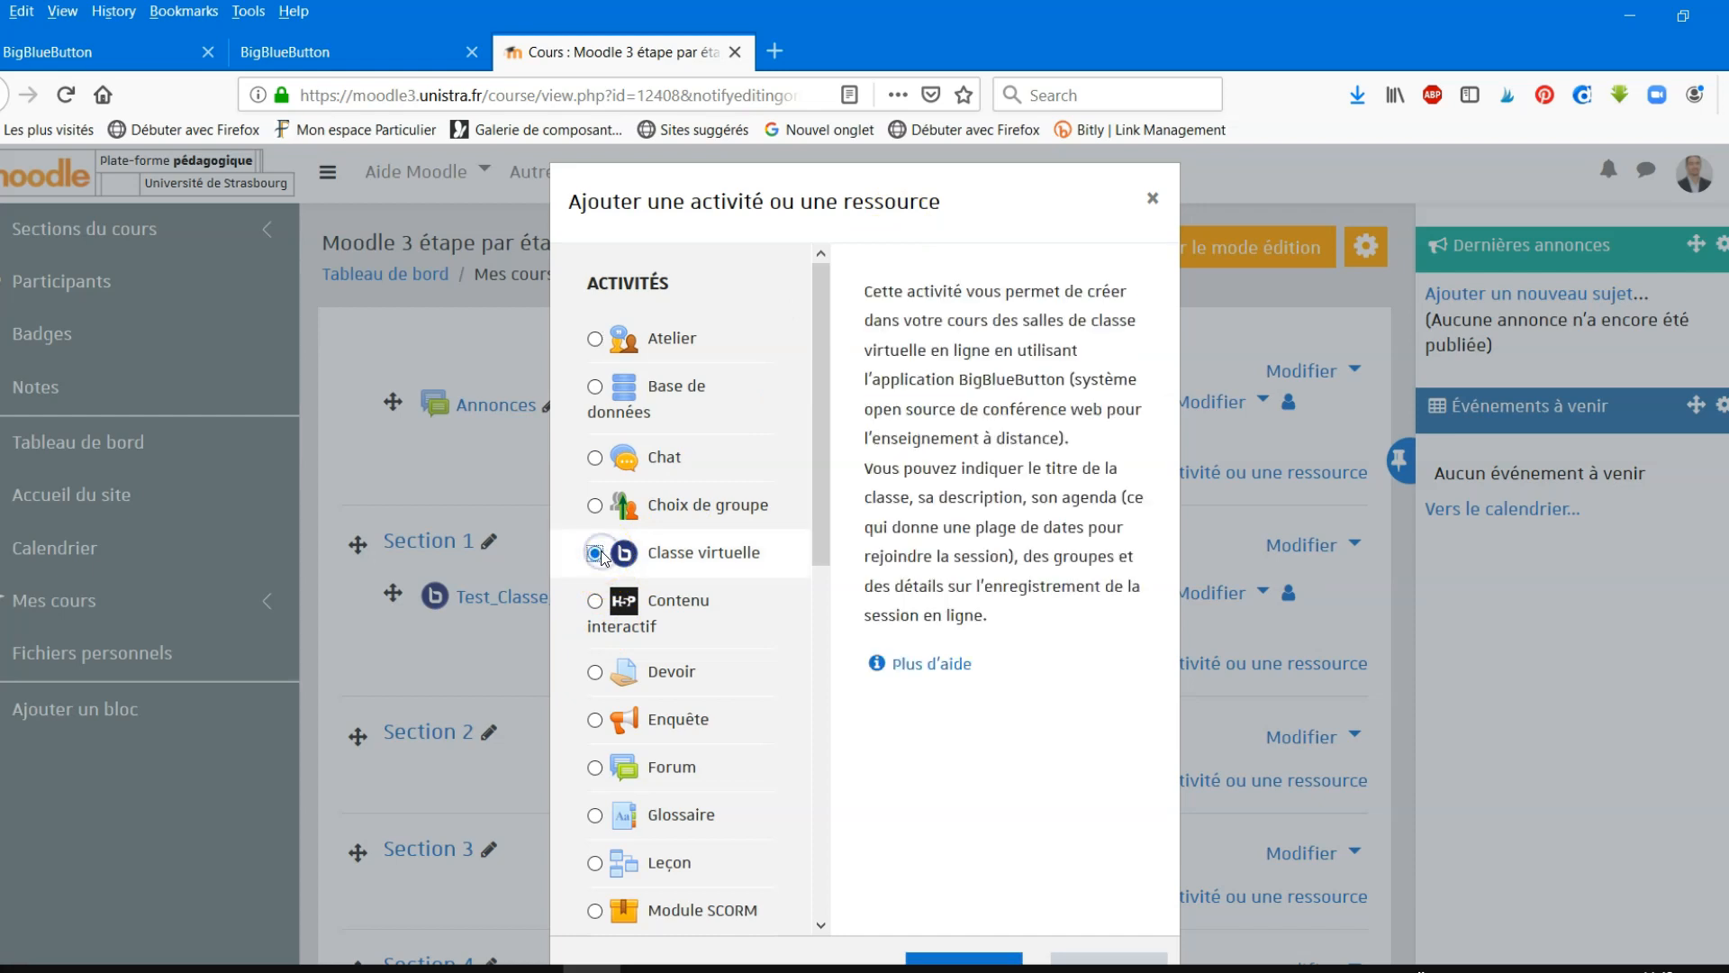
pyautogui.moveTo(818, 447); pyautogui.dragTo(827, 616)
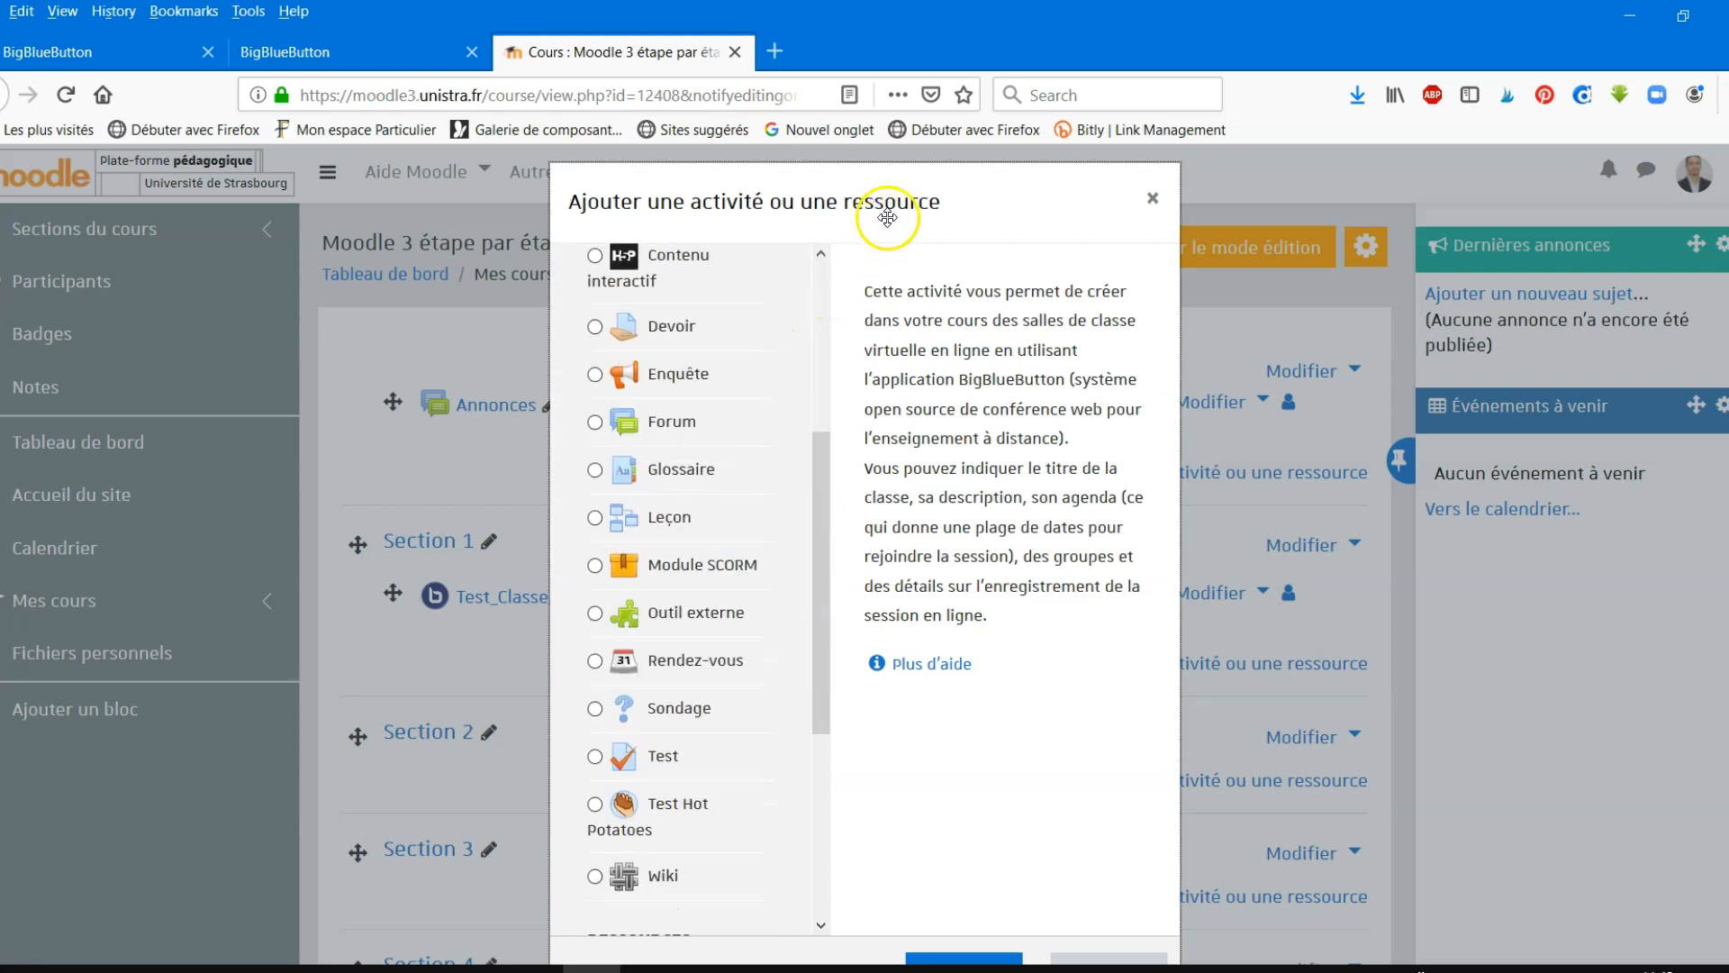
pyautogui.scroll(-2, 878, 180)
pyautogui.click(974, 908)
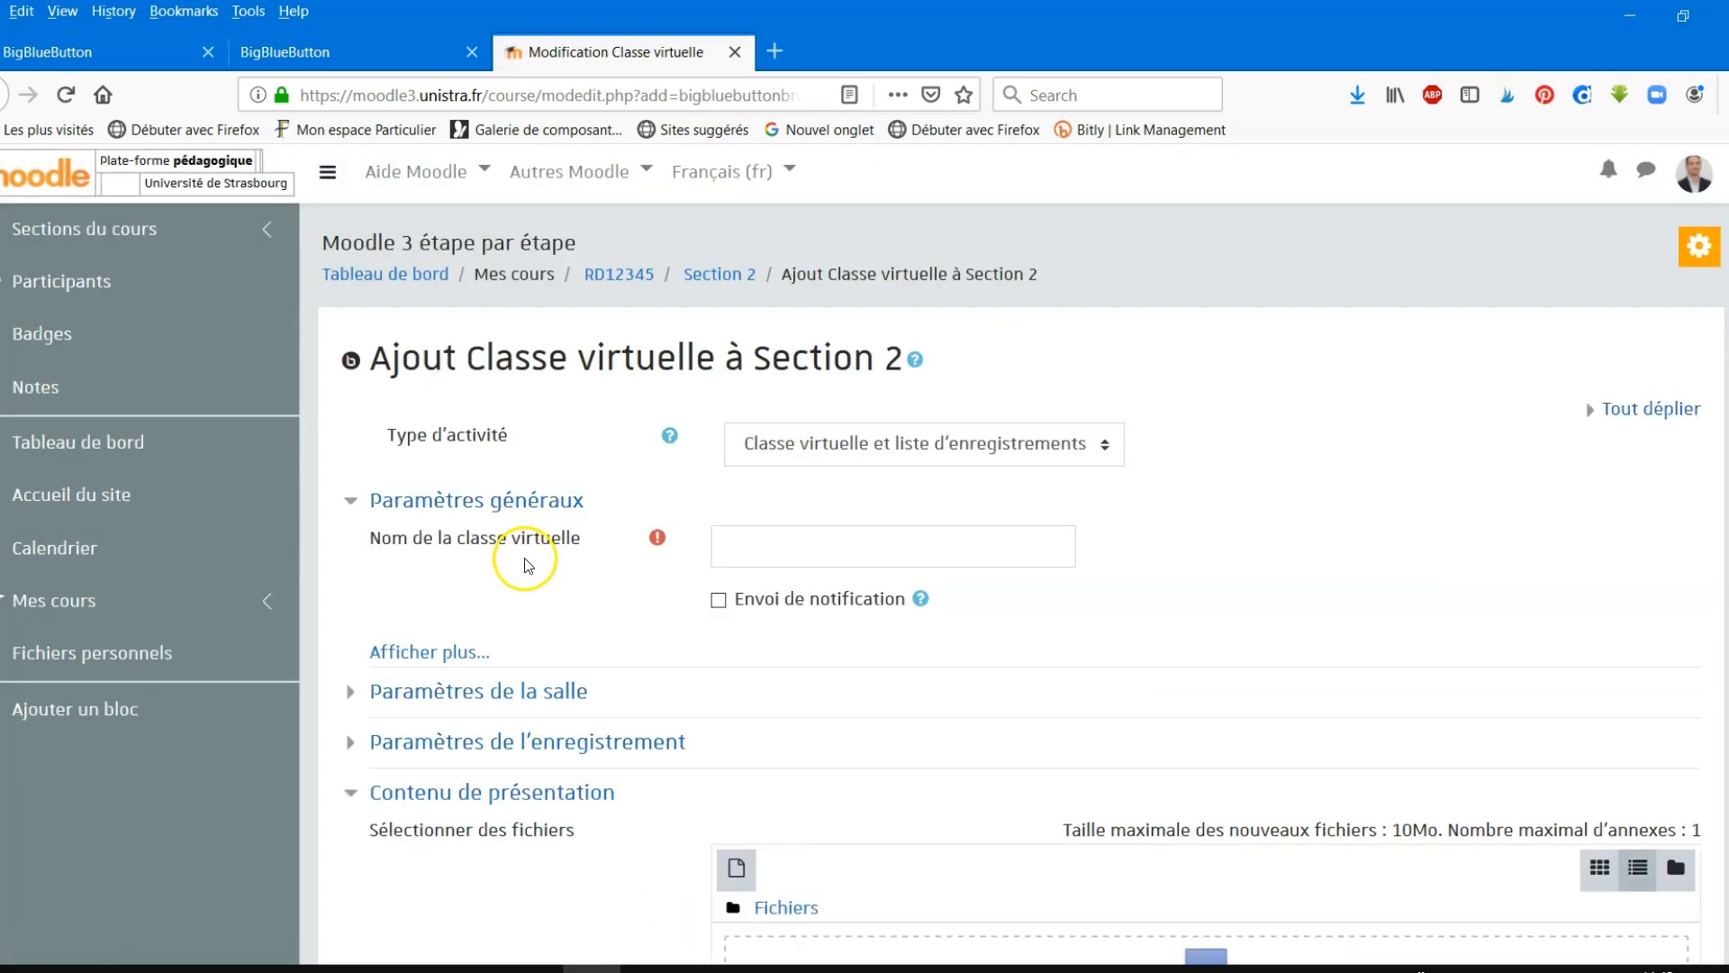
# - Name the virtual class Classe_1_S2, leaving the notification sending option off
pyautogui.click(739, 549)
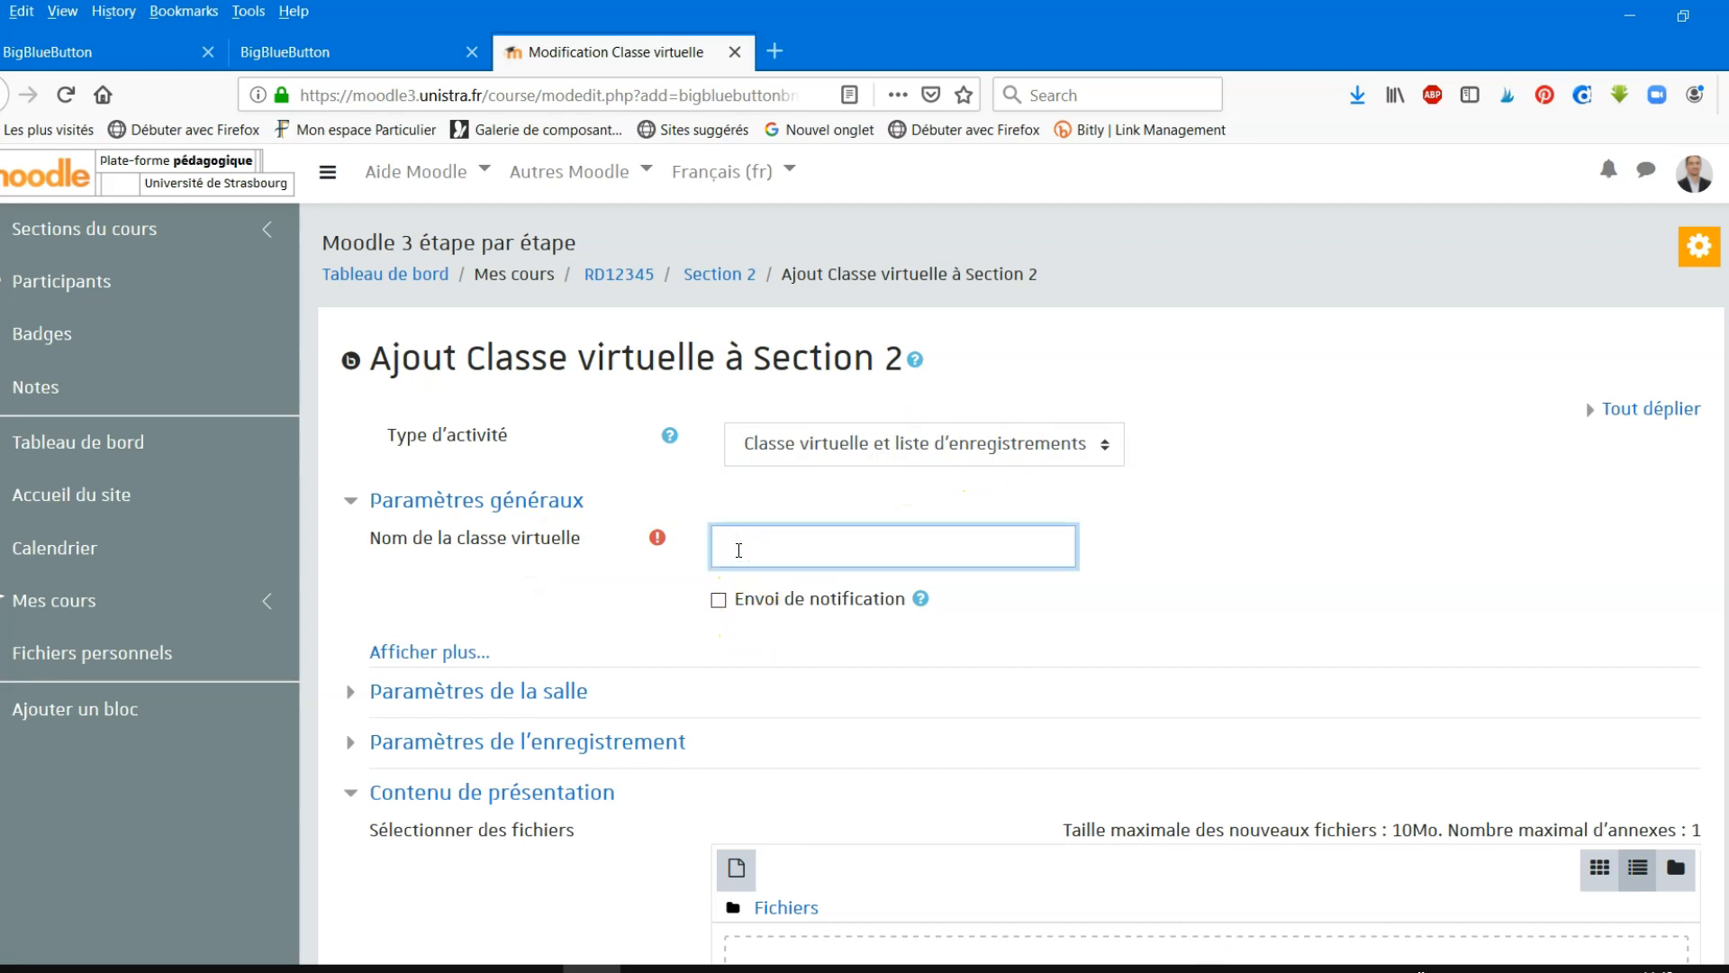
pyautogui.write('C')
pyautogui.click(719, 603)
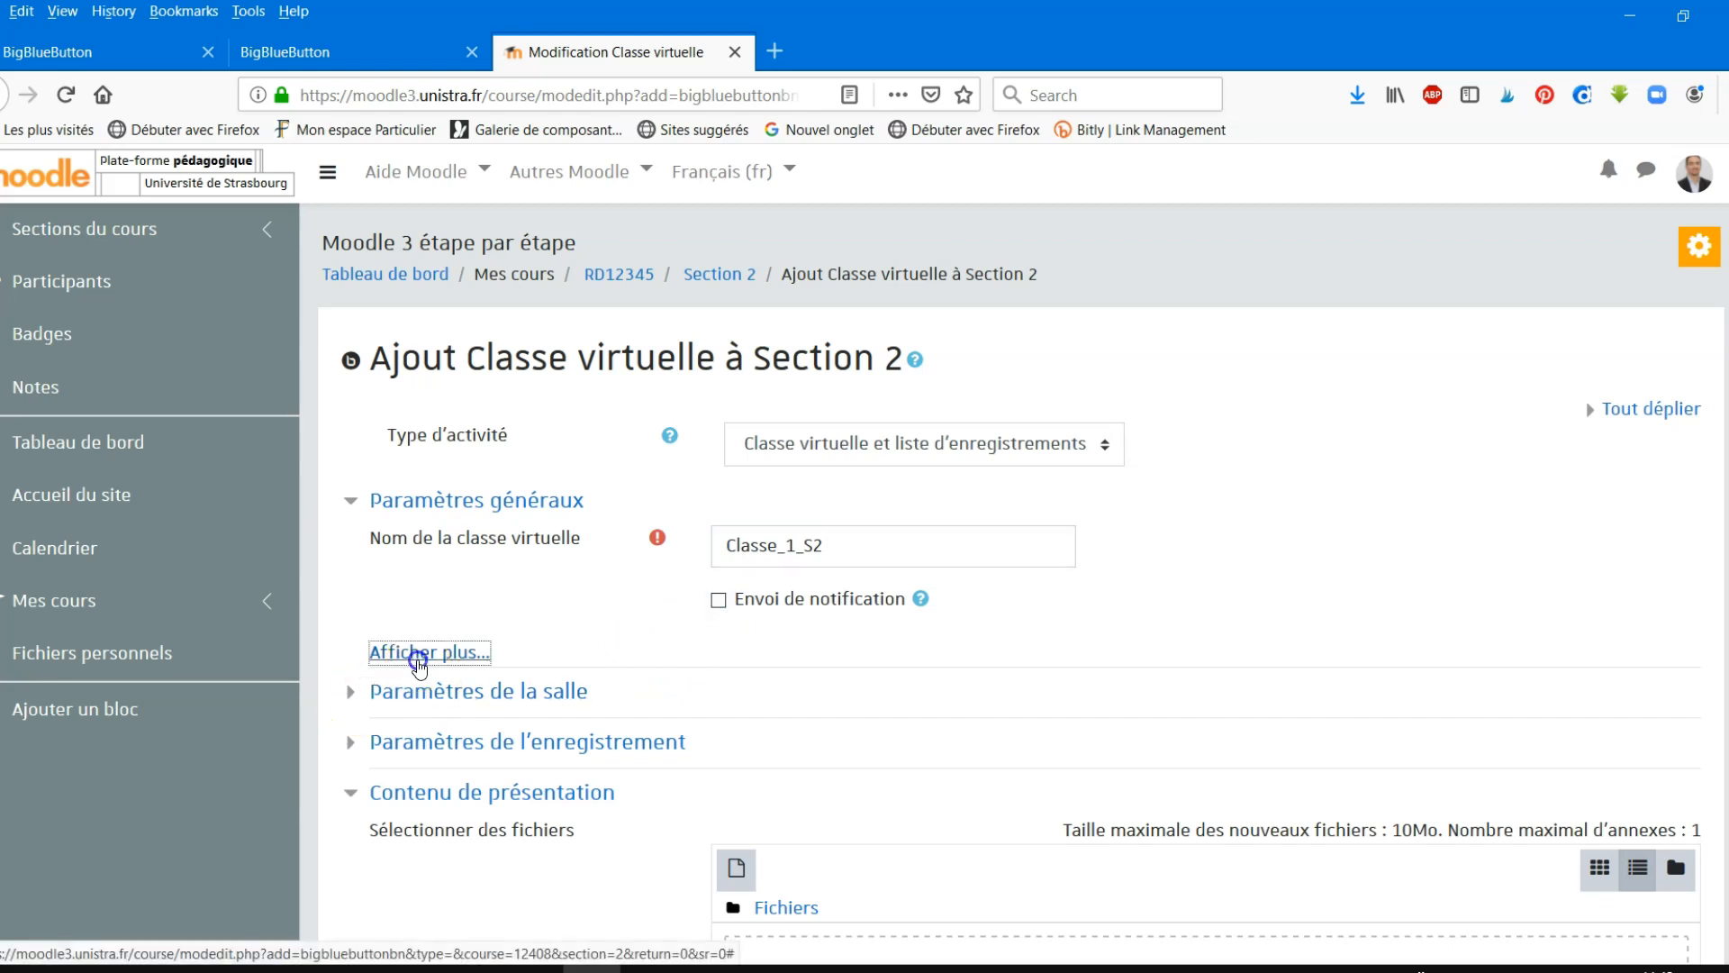
# - Expand the additional general settings and check the description editor, leaving the description hidden on the course page
pyautogui.click(417, 652)
pyautogui.scroll(-4, 630, 640)
pyautogui.click(808, 430)
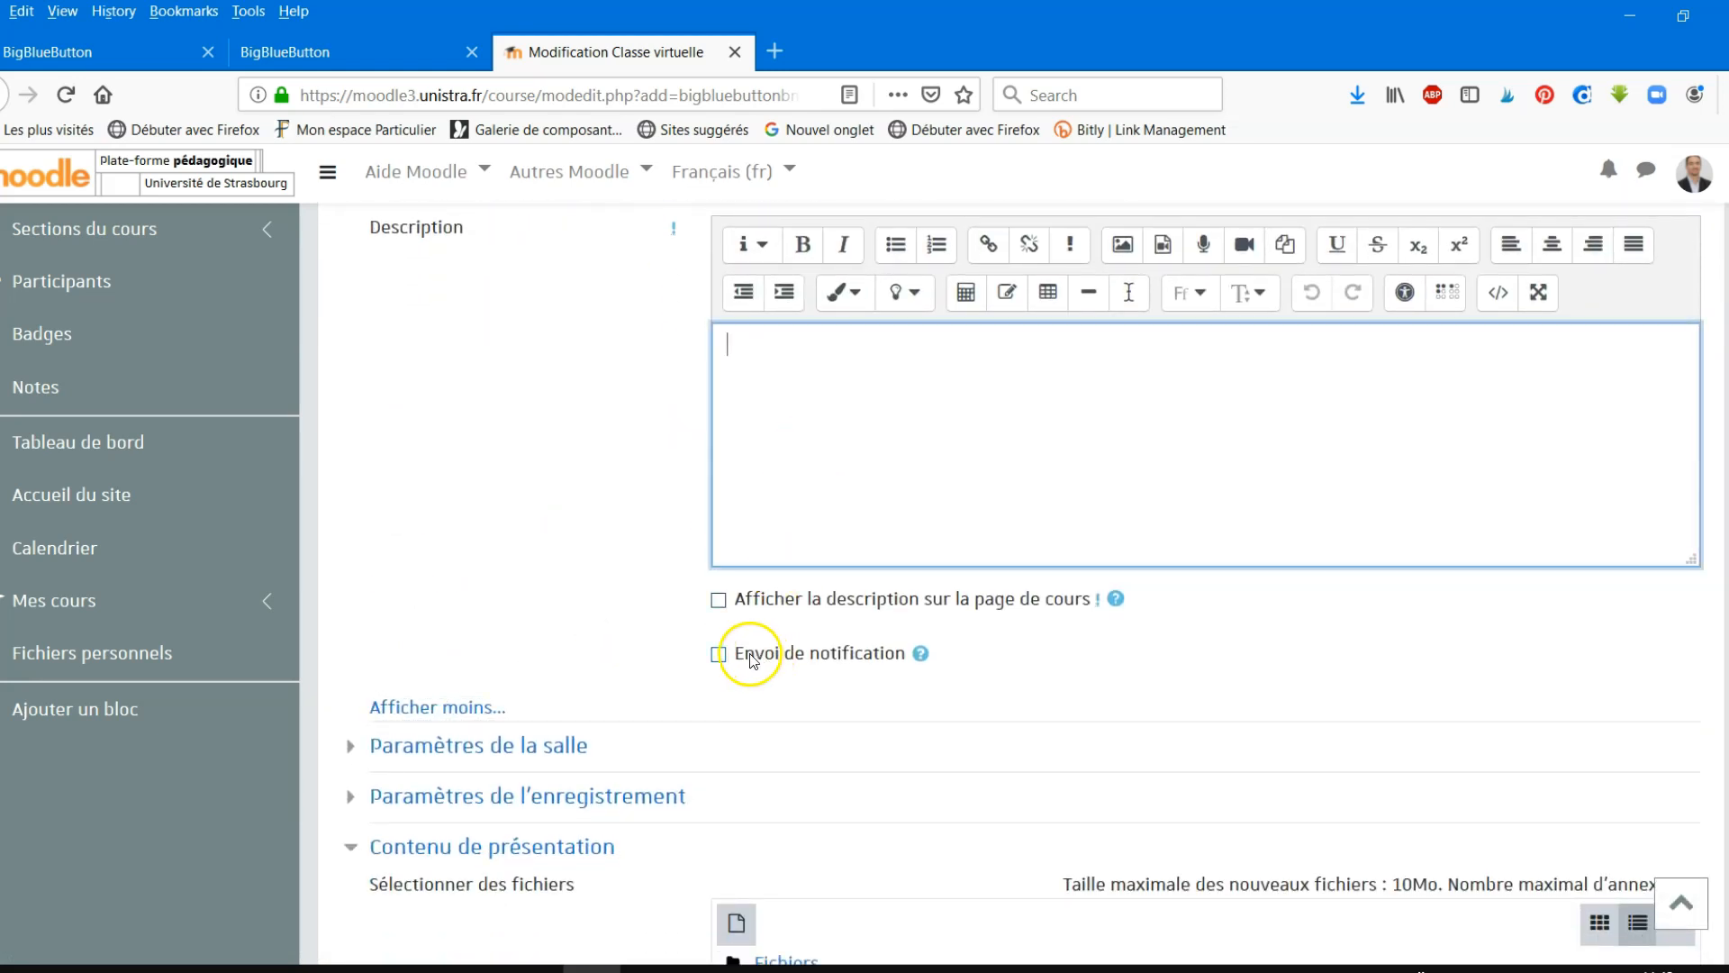
pyautogui.click(718, 599)
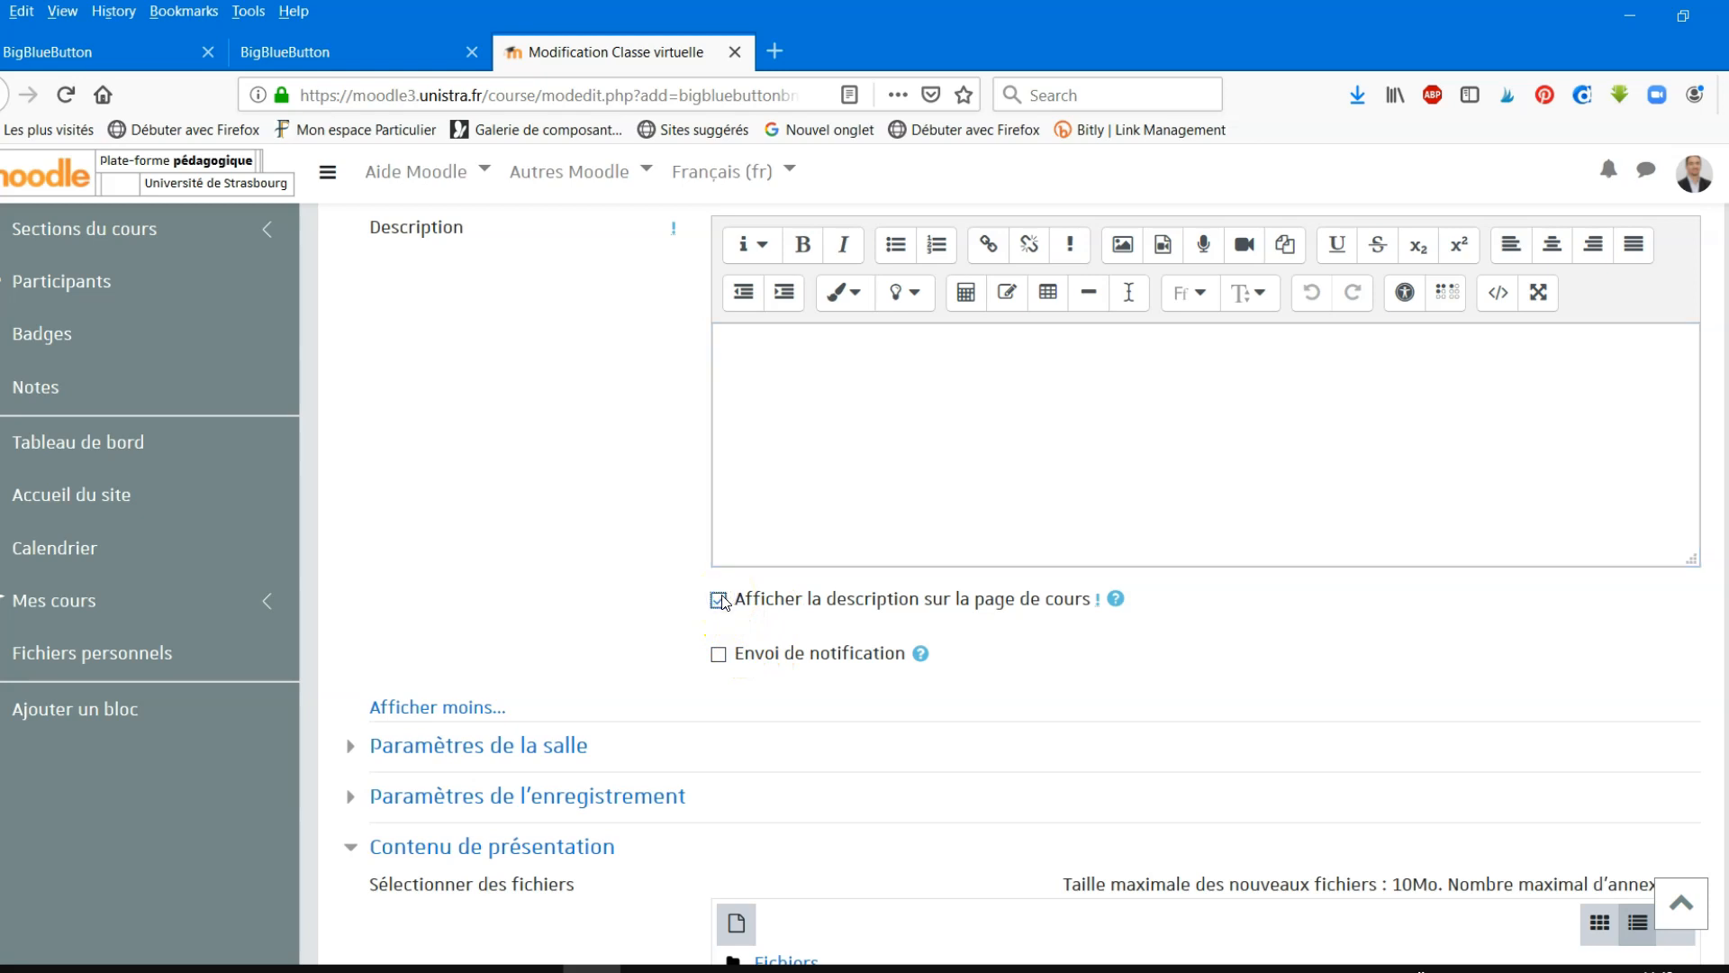
pyautogui.click(718, 600)
# - Expand the room settings and review the welcome message, moderator waiting, user limit and session recording options
pyautogui.scroll(-5, 568, 607)
pyautogui.click(482, 502)
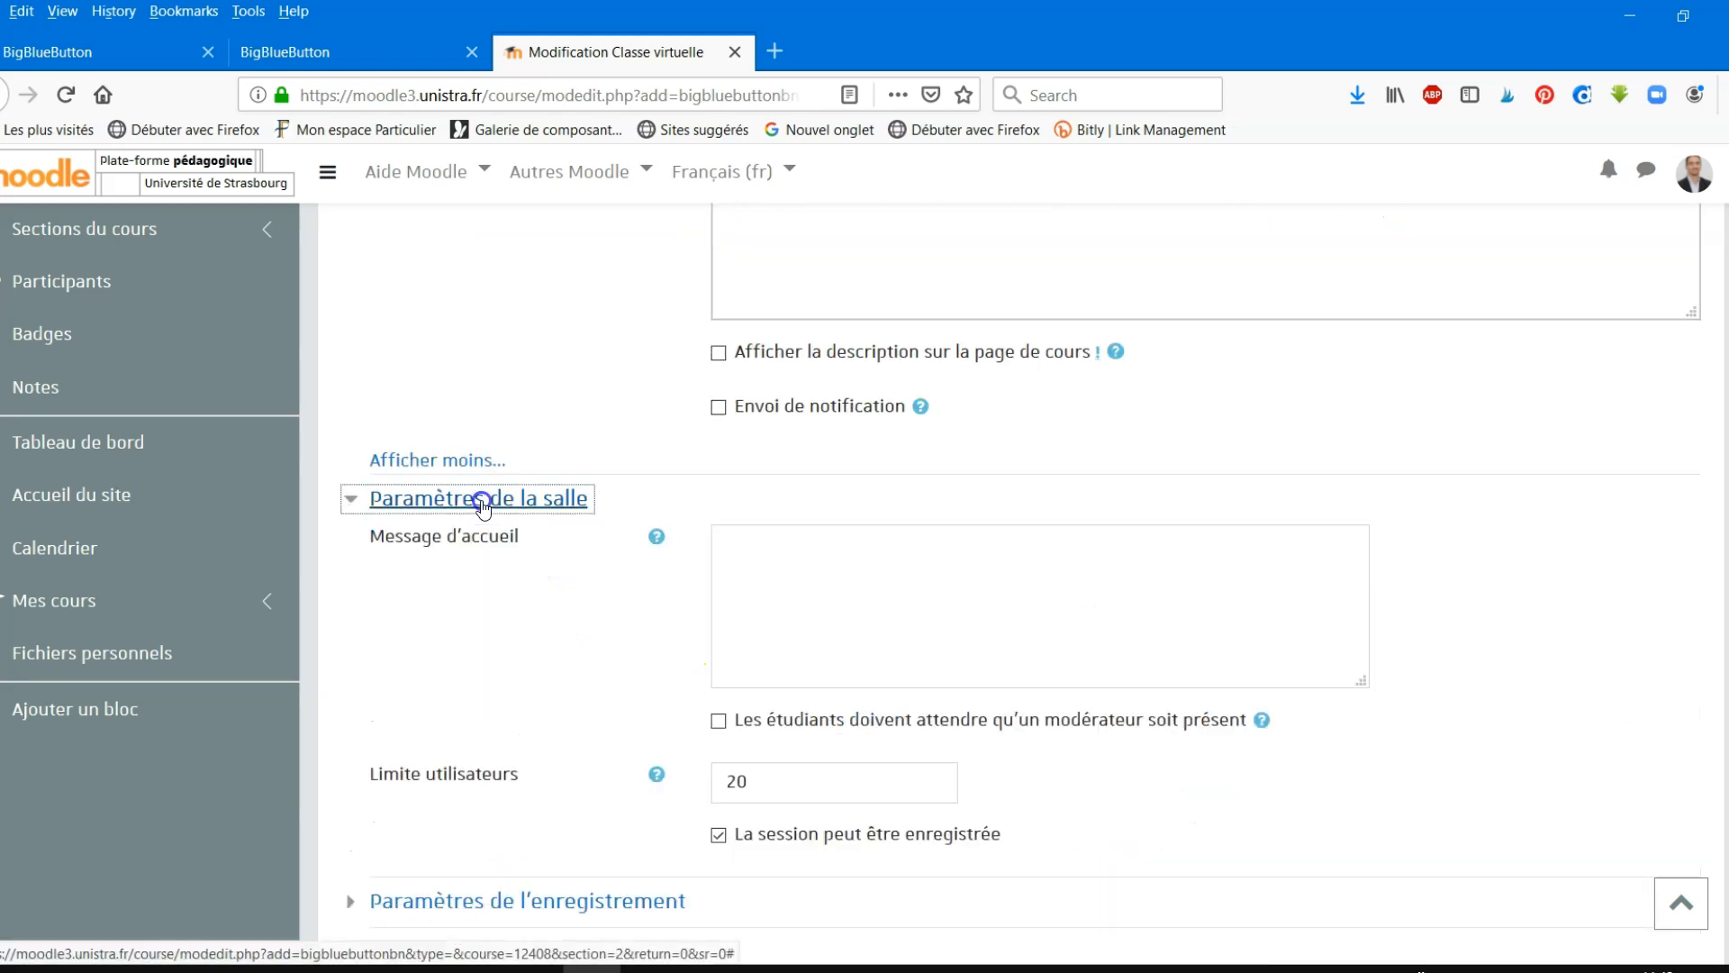
pyautogui.click(890, 581)
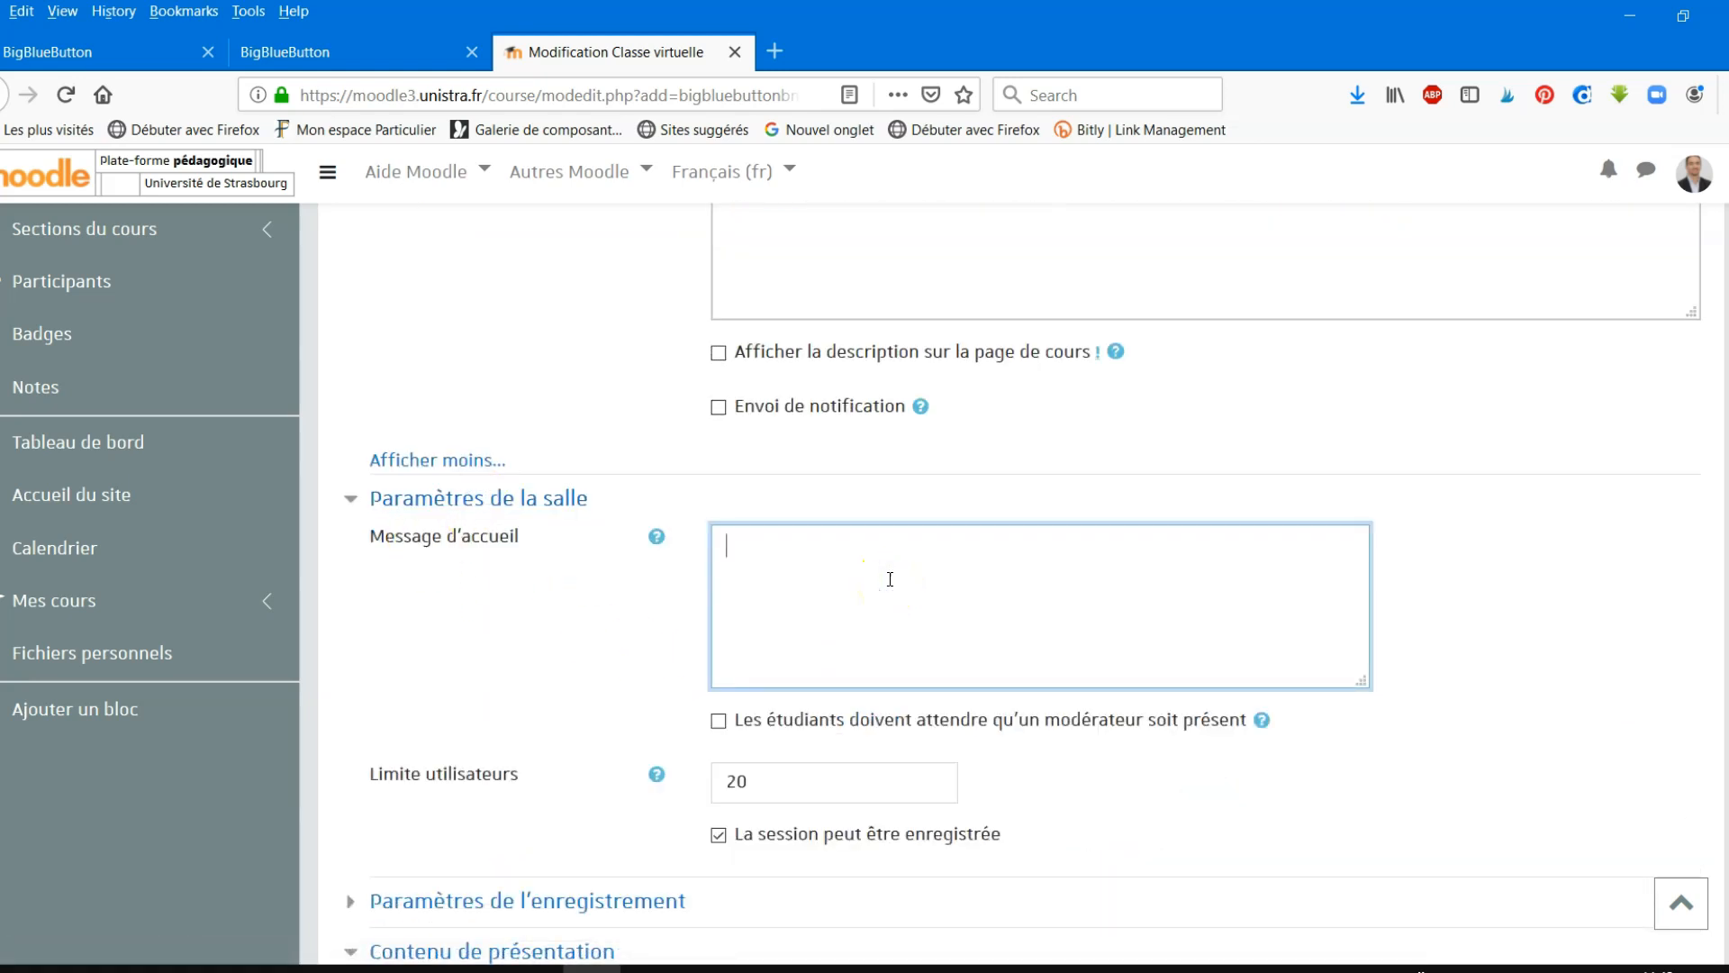
pyautogui.scroll(-2, 890, 579)
pyautogui.click(762, 668)
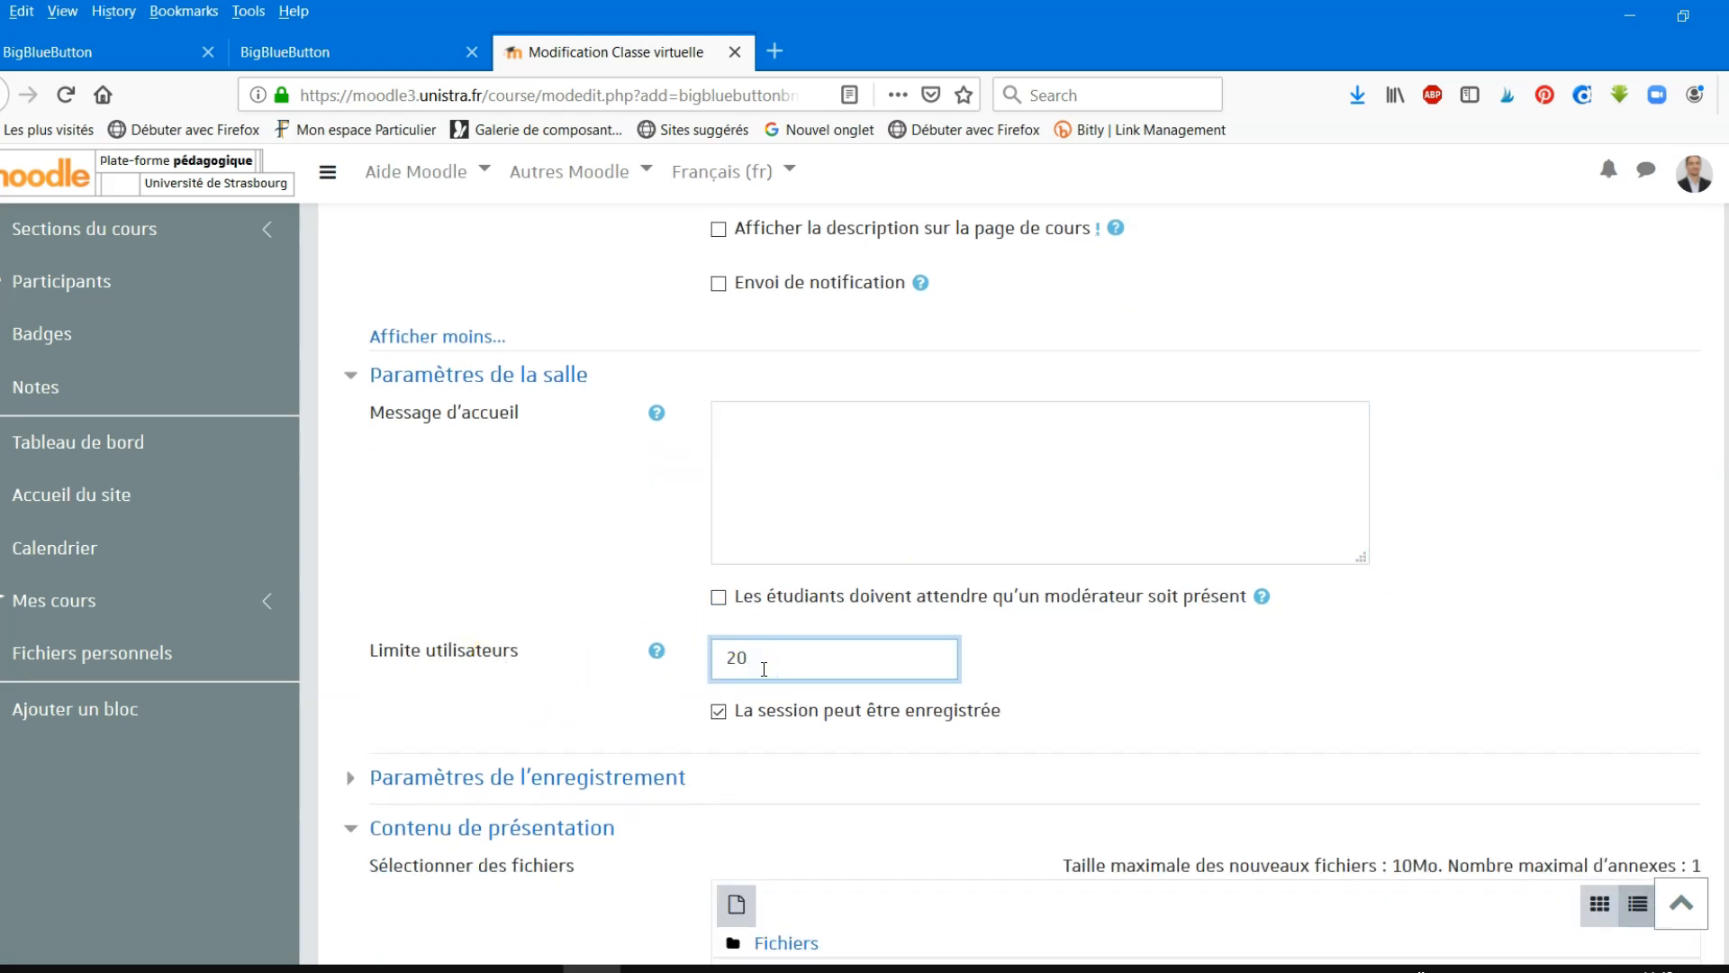
pyautogui.scroll(-3, 487, 714)
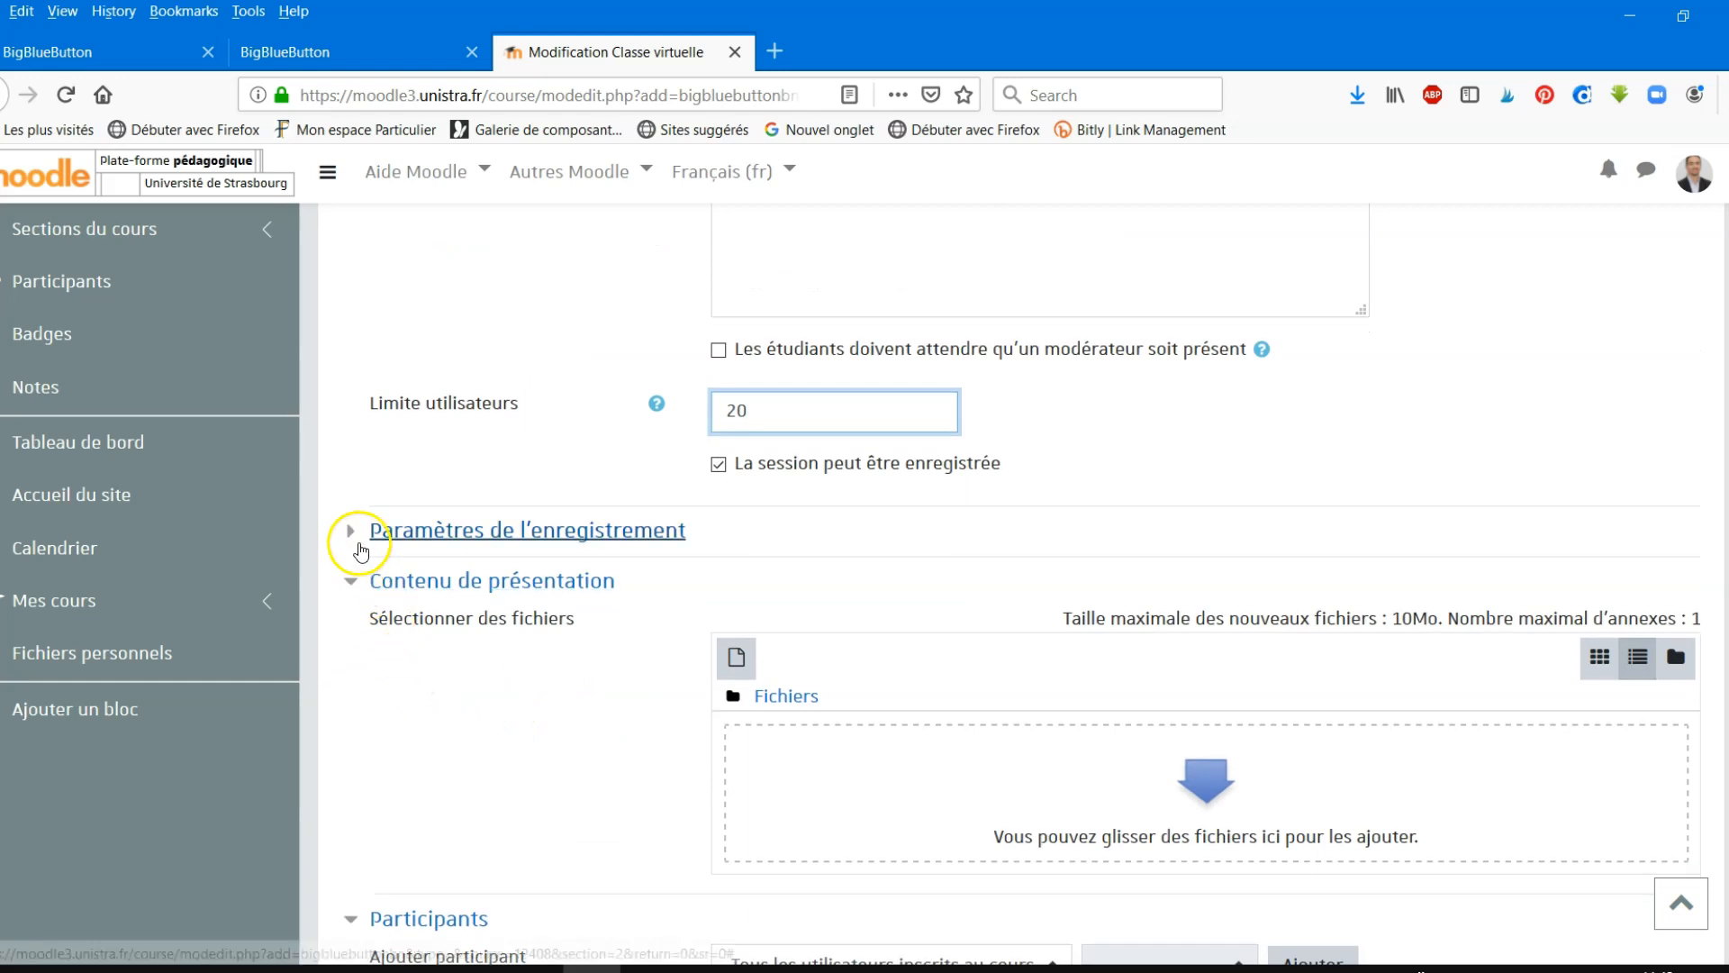
# - Expand the recording settings and review them together with the presentation file area and the participant roles
pyautogui.click(361, 549)
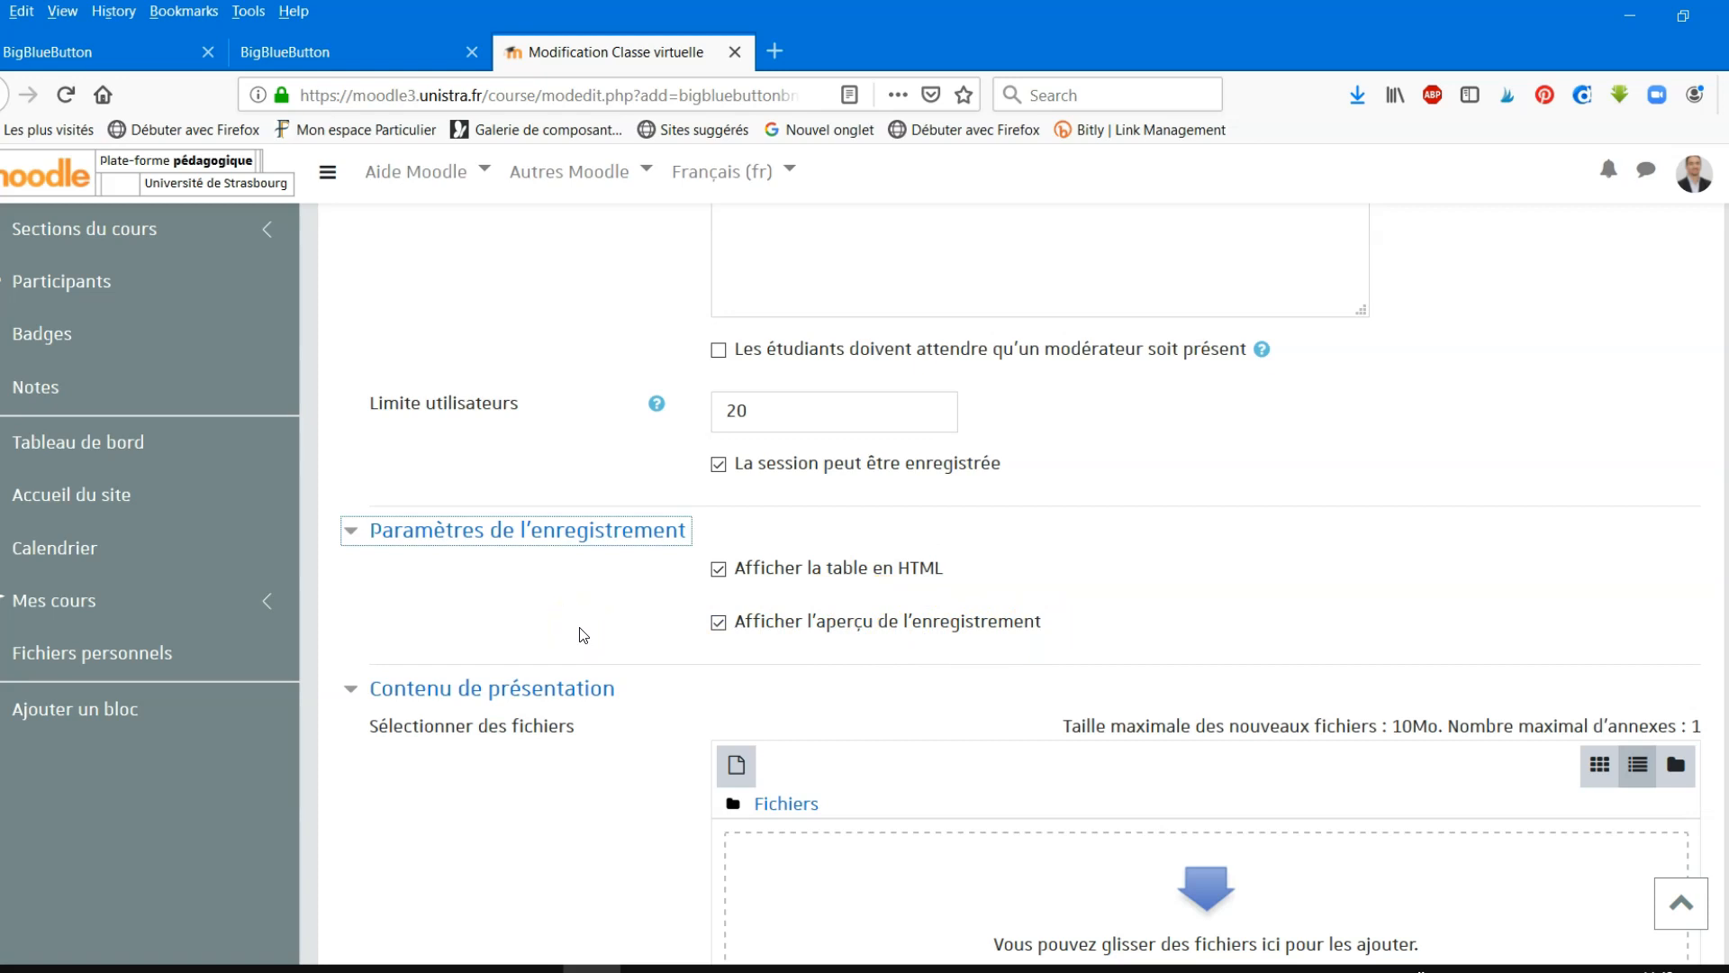
pyautogui.scroll(-3, 579, 635)
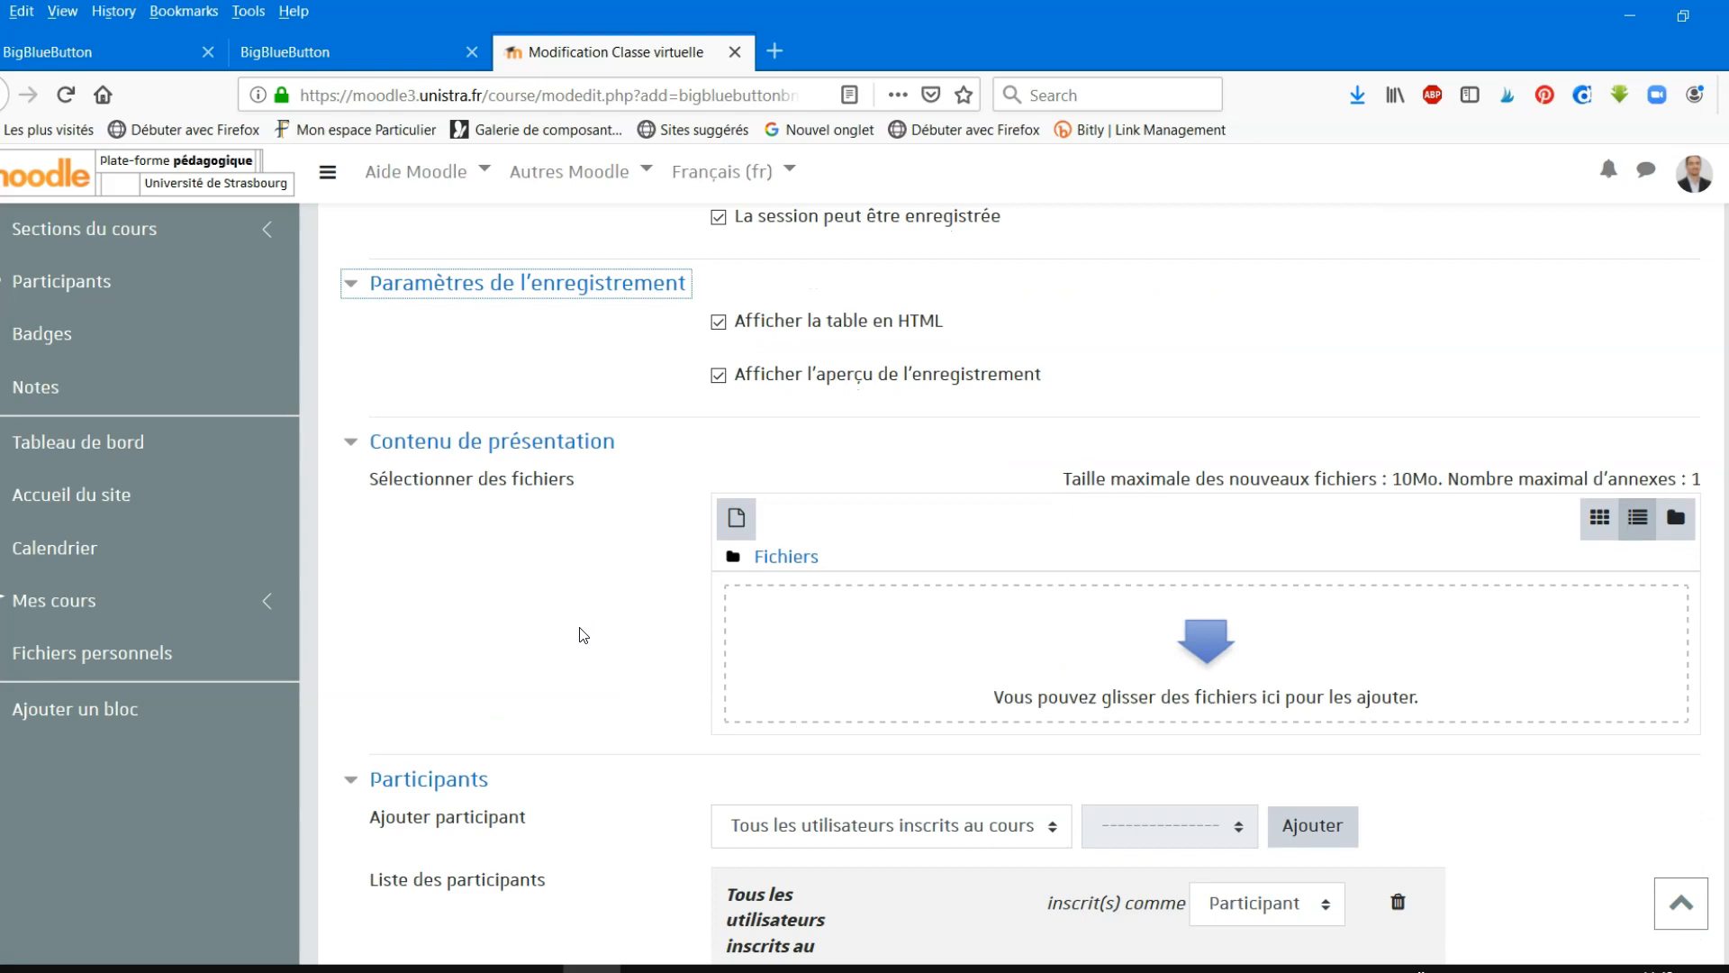
pyautogui.scroll(-3, 584, 634)
pyautogui.scroll(3, 584, 633)
pyautogui.scroll(-2, 1018, 666)
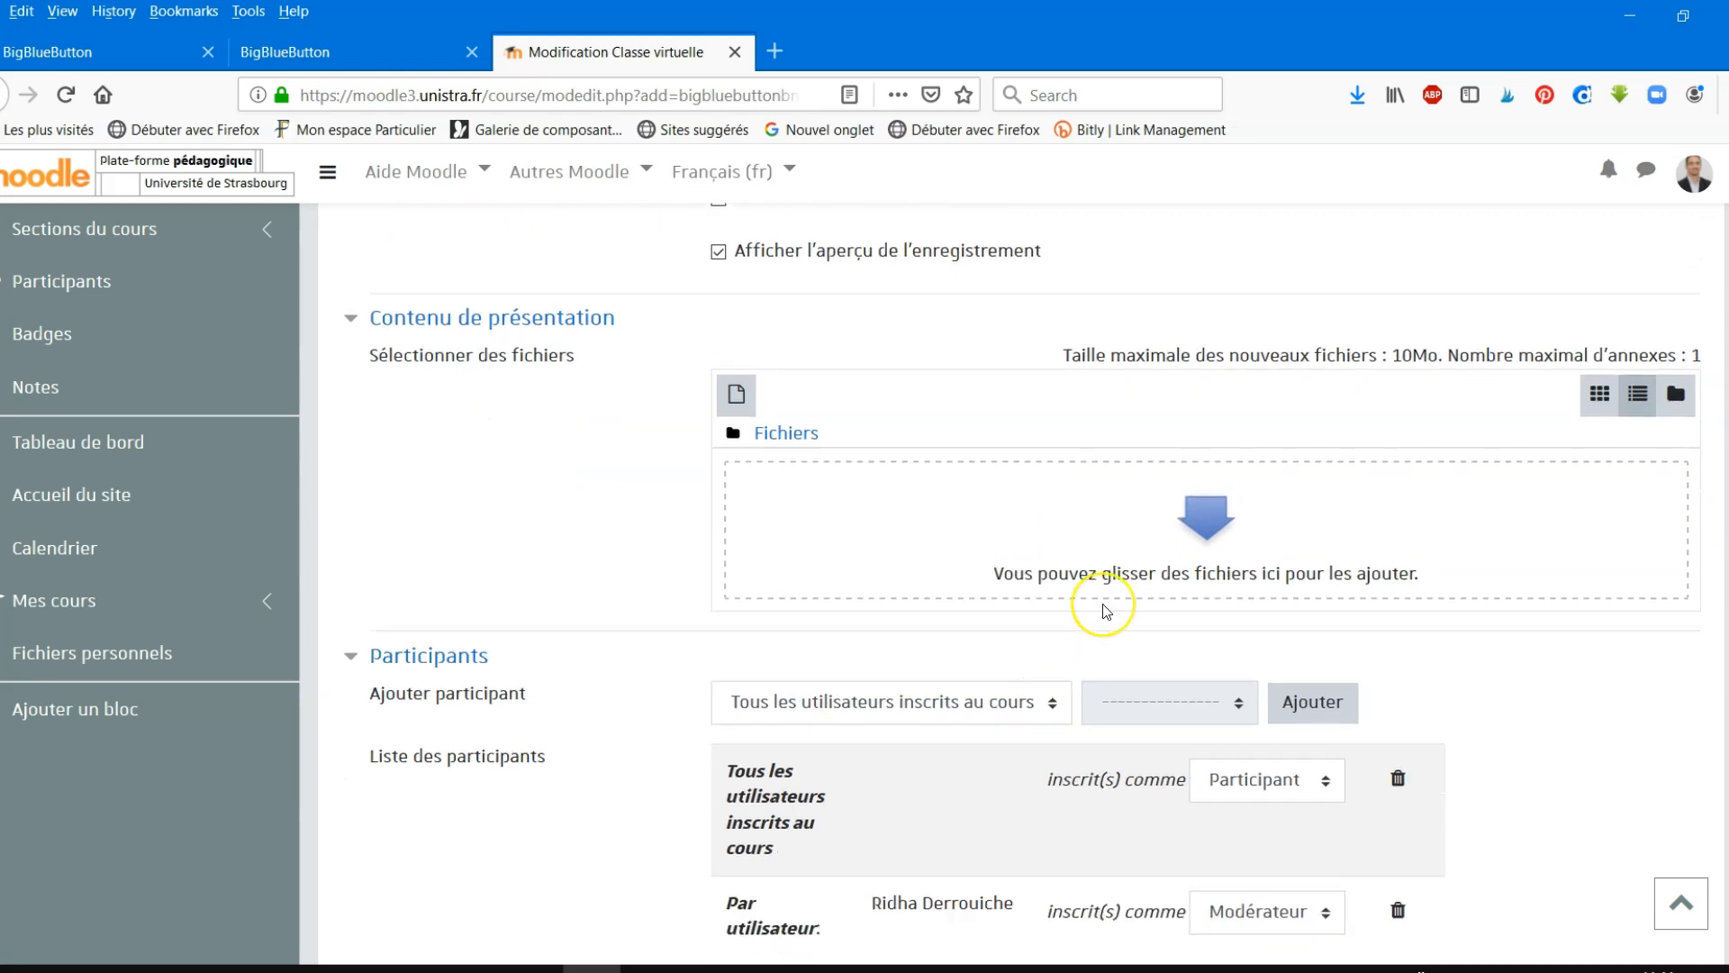
pyautogui.scroll(-2, 1105, 612)
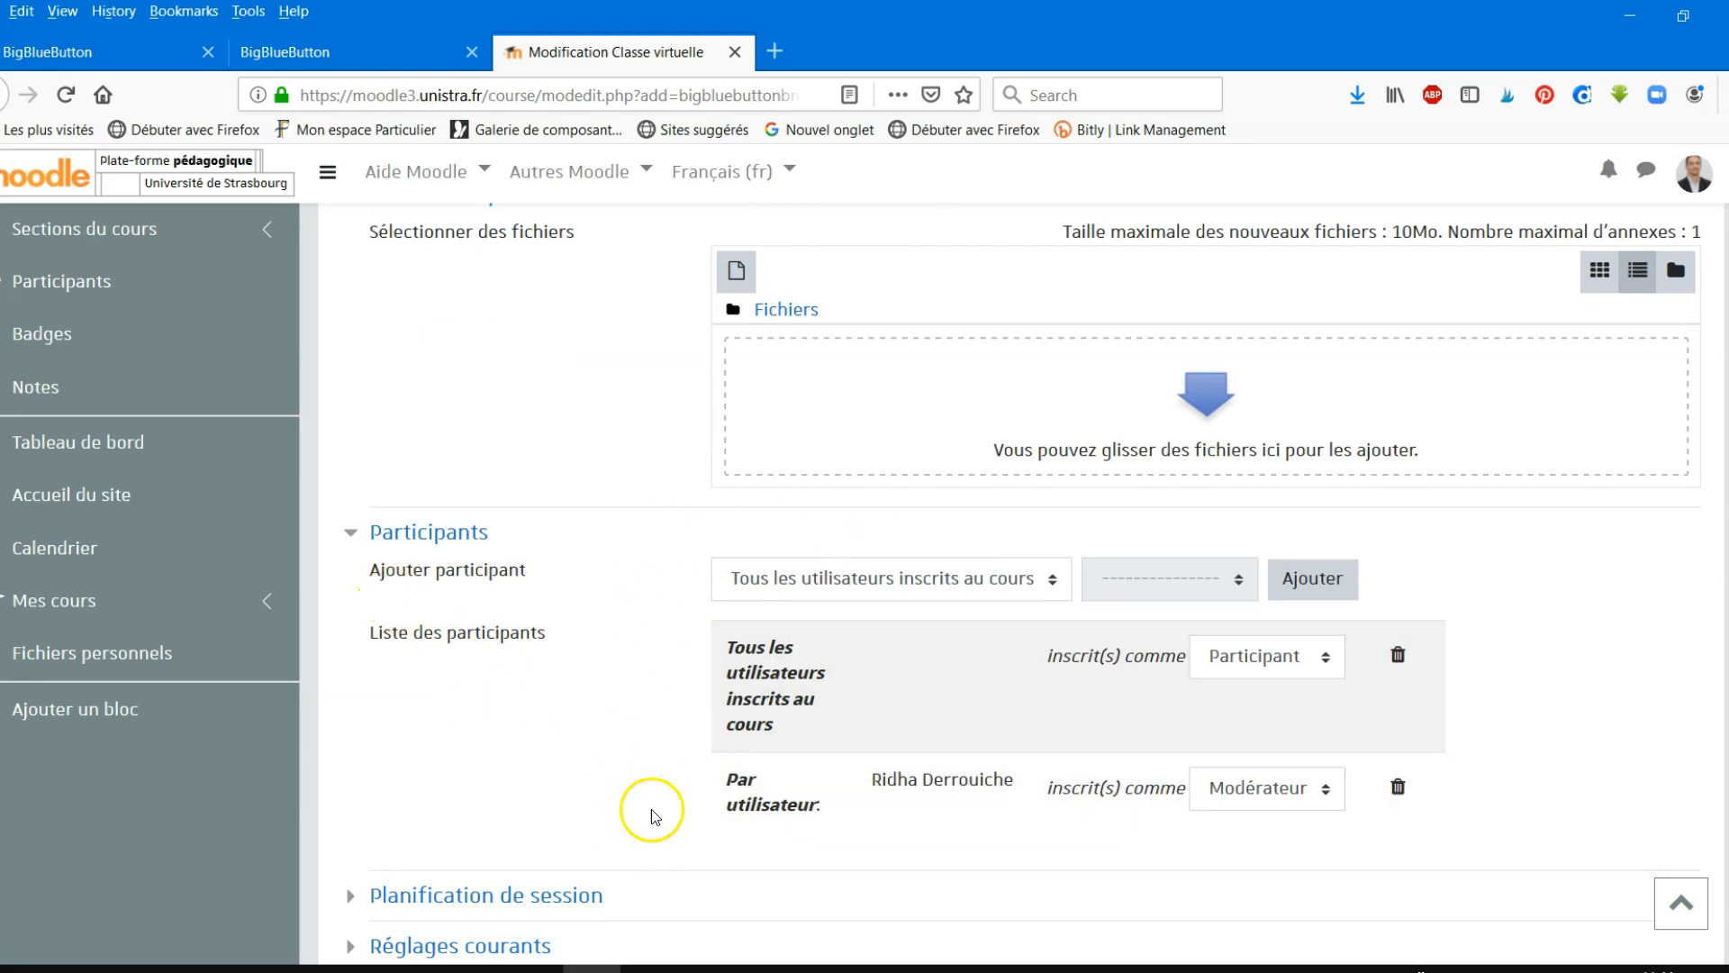
pyautogui.scroll(-2, 1121, 750)
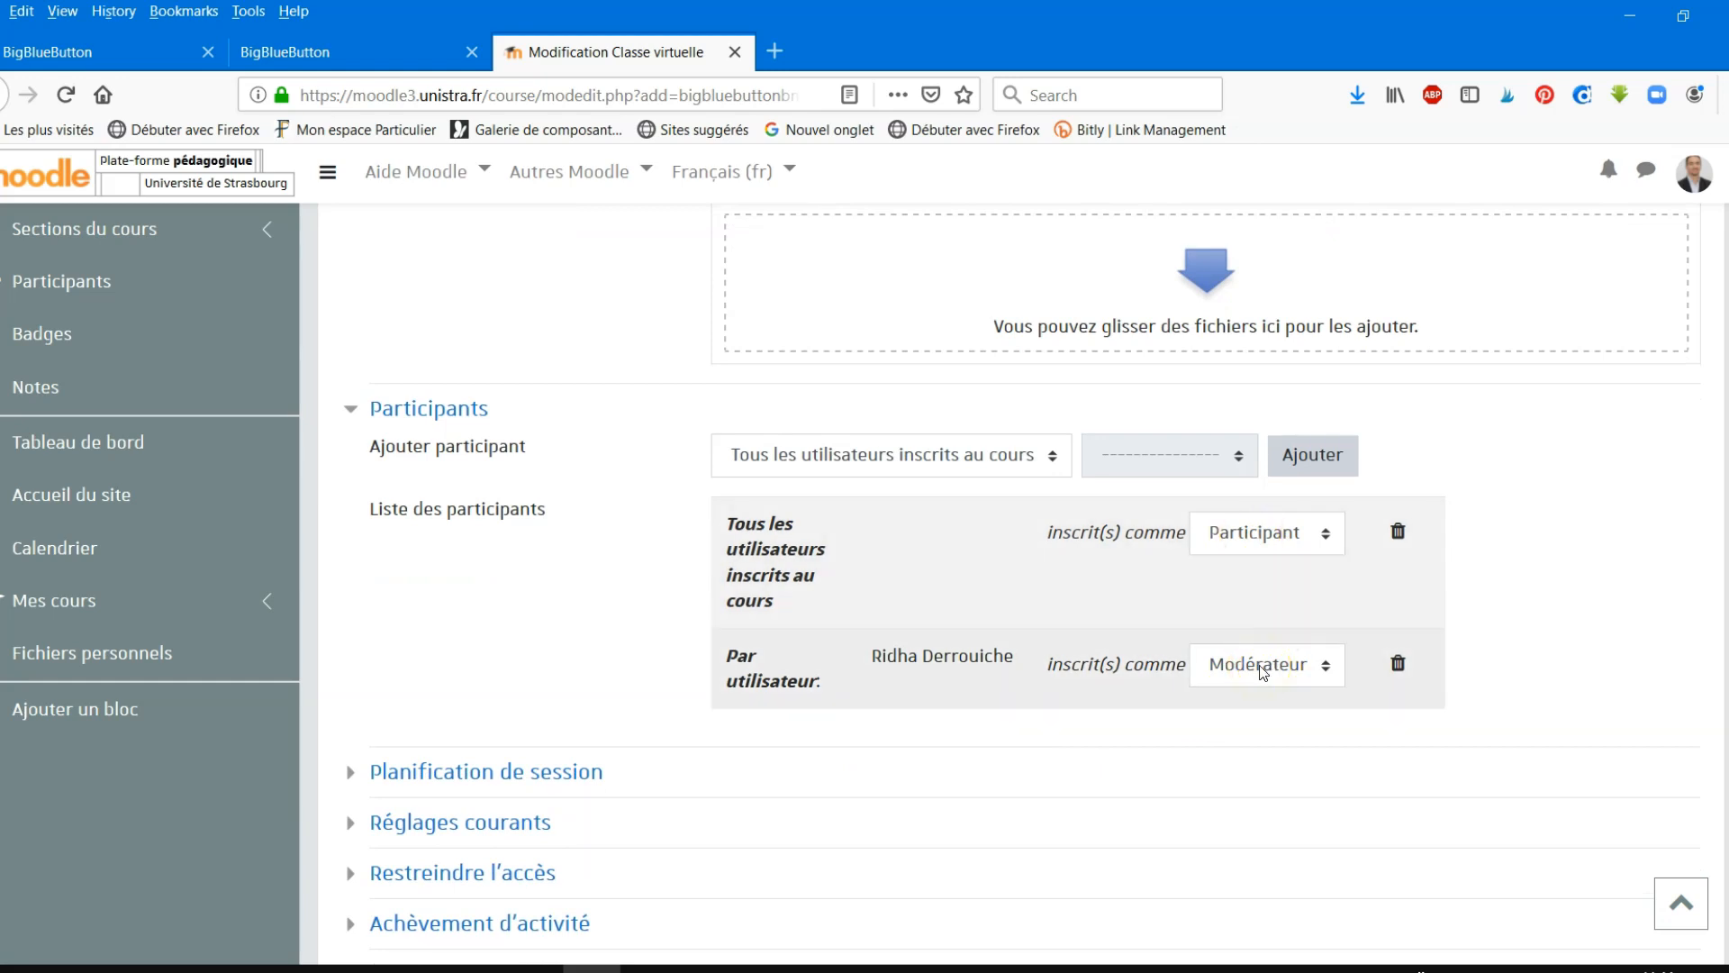
# - Expand the session scheduling and common settings, and review the access dates and group mode options, keeping Aucun groupe
pyautogui.scroll(-4, 367, 591)
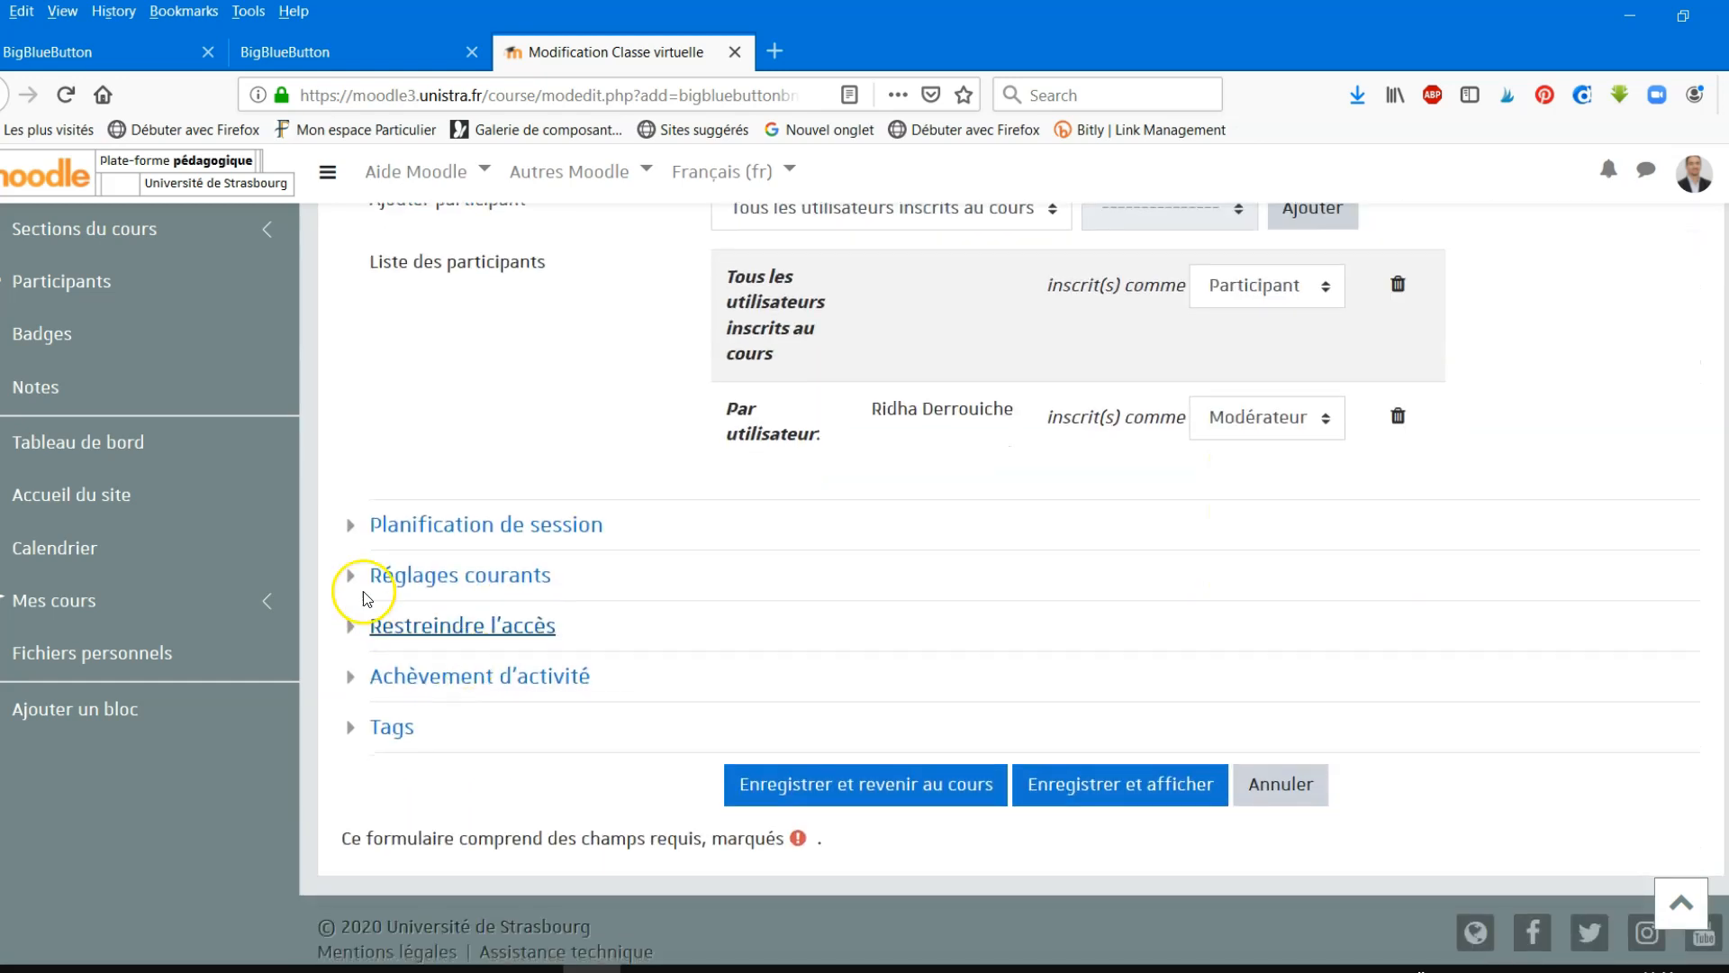
pyautogui.click(349, 538)
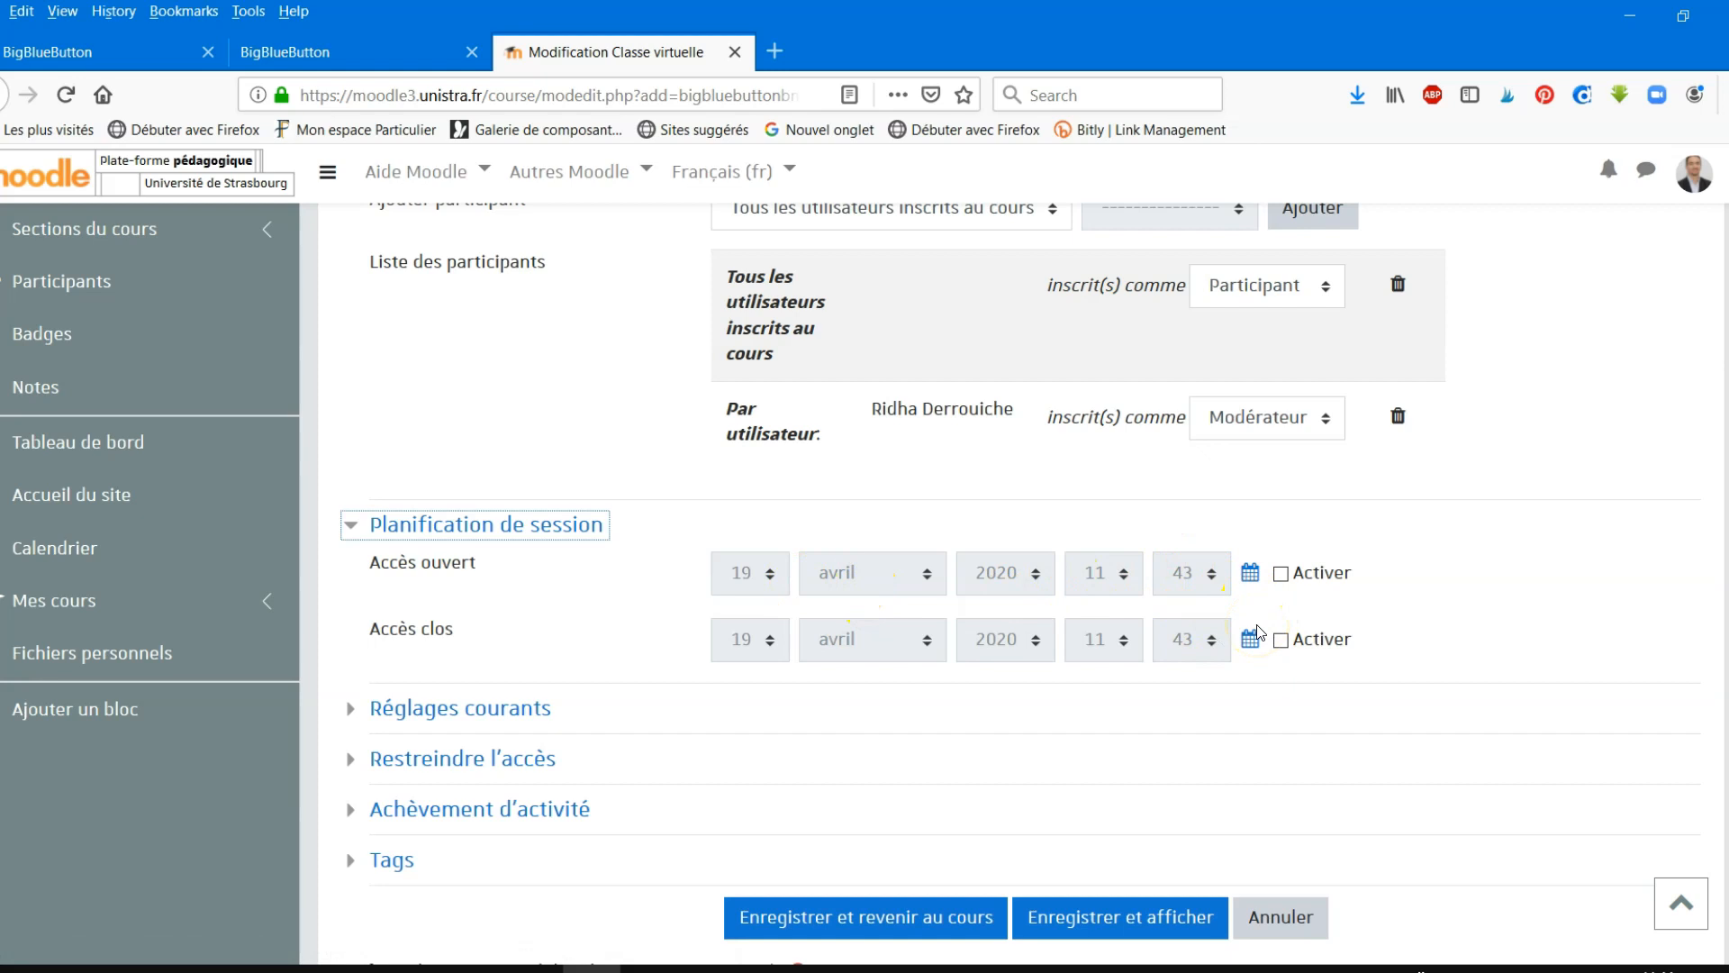
pyautogui.scroll(-3, 533, 676)
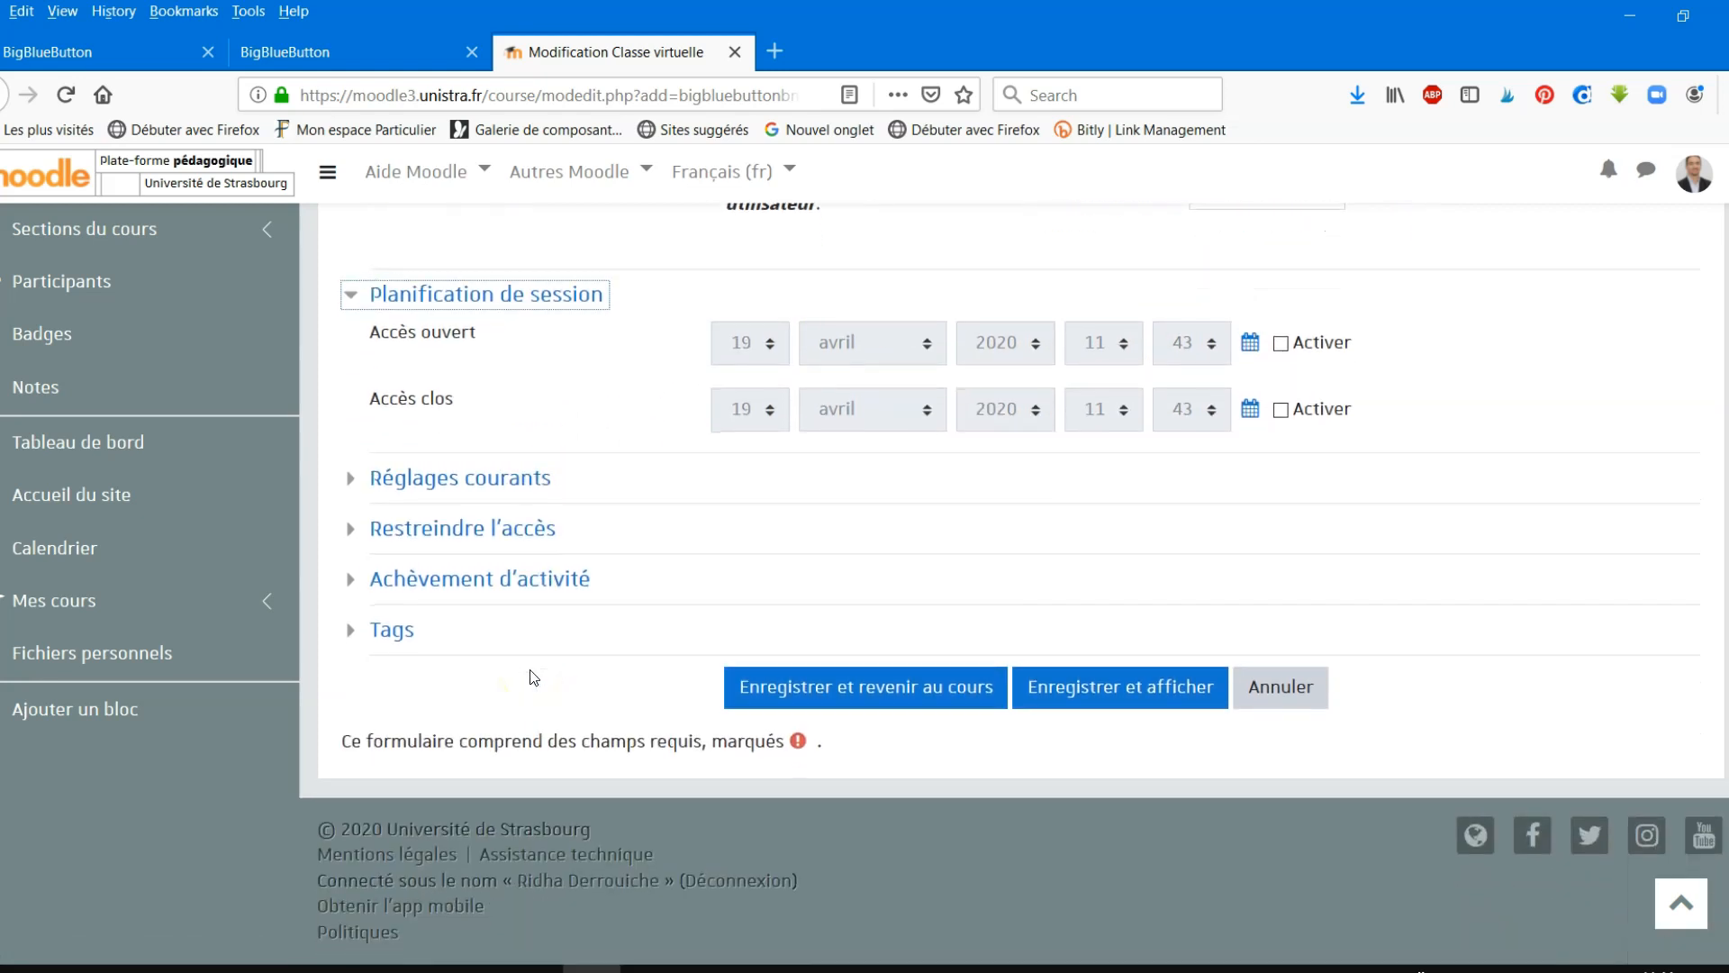
pyautogui.click(358, 486)
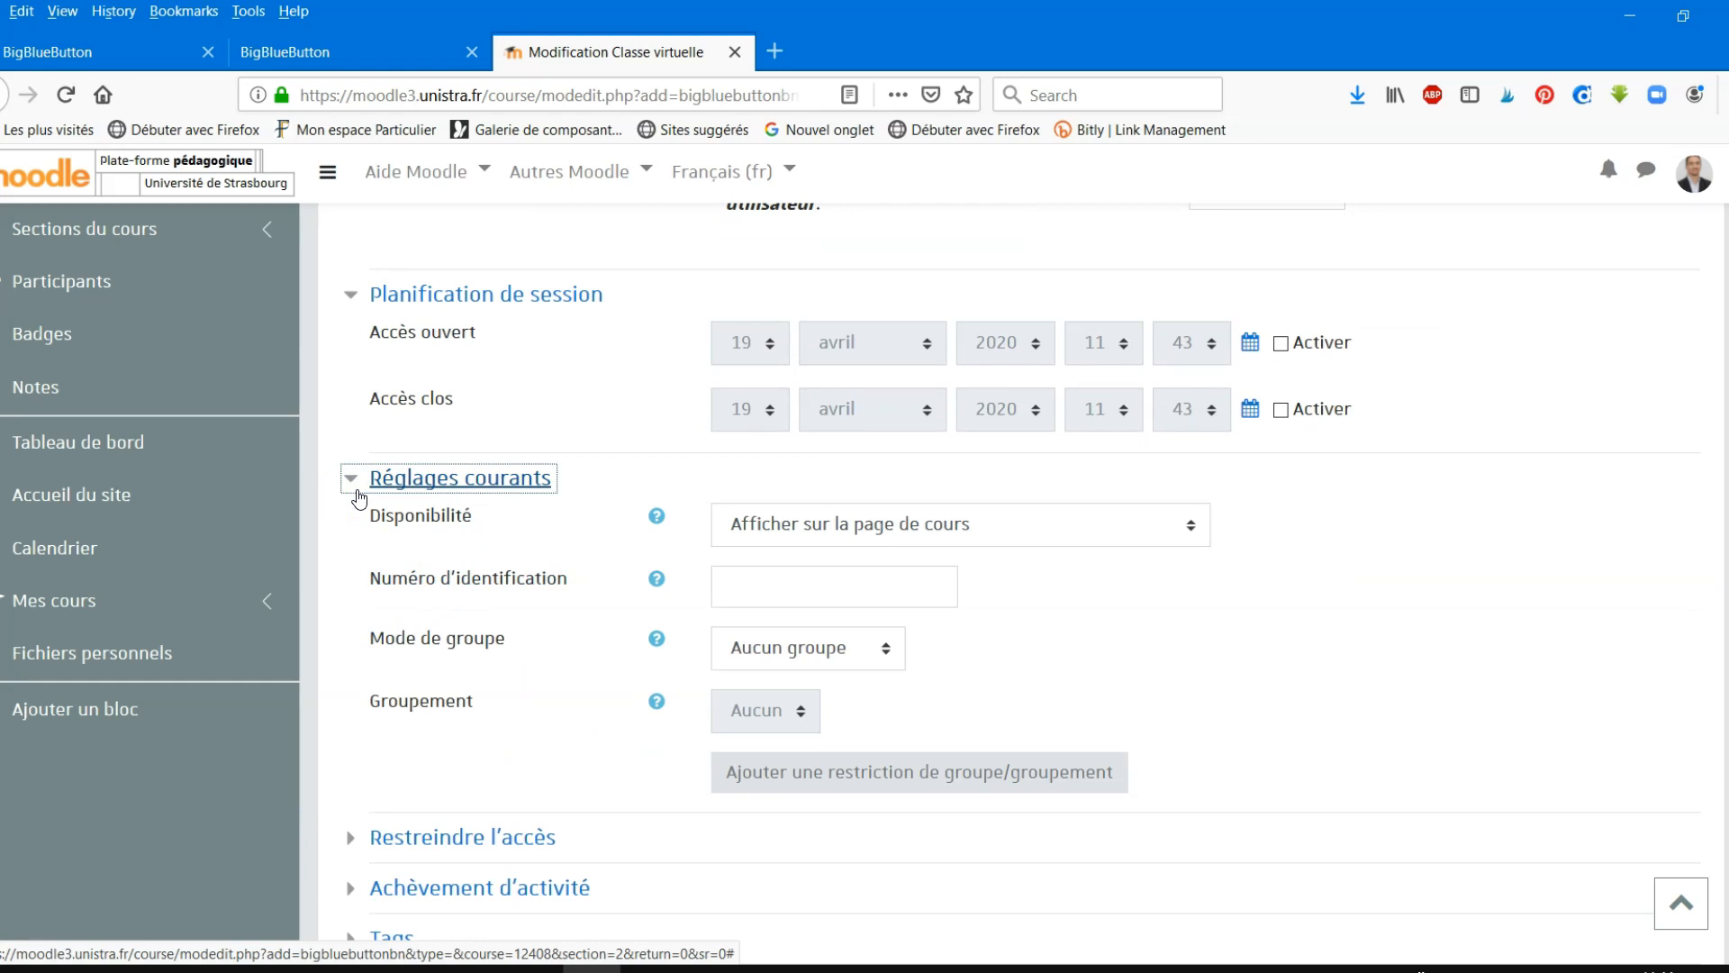
pyautogui.click(843, 650)
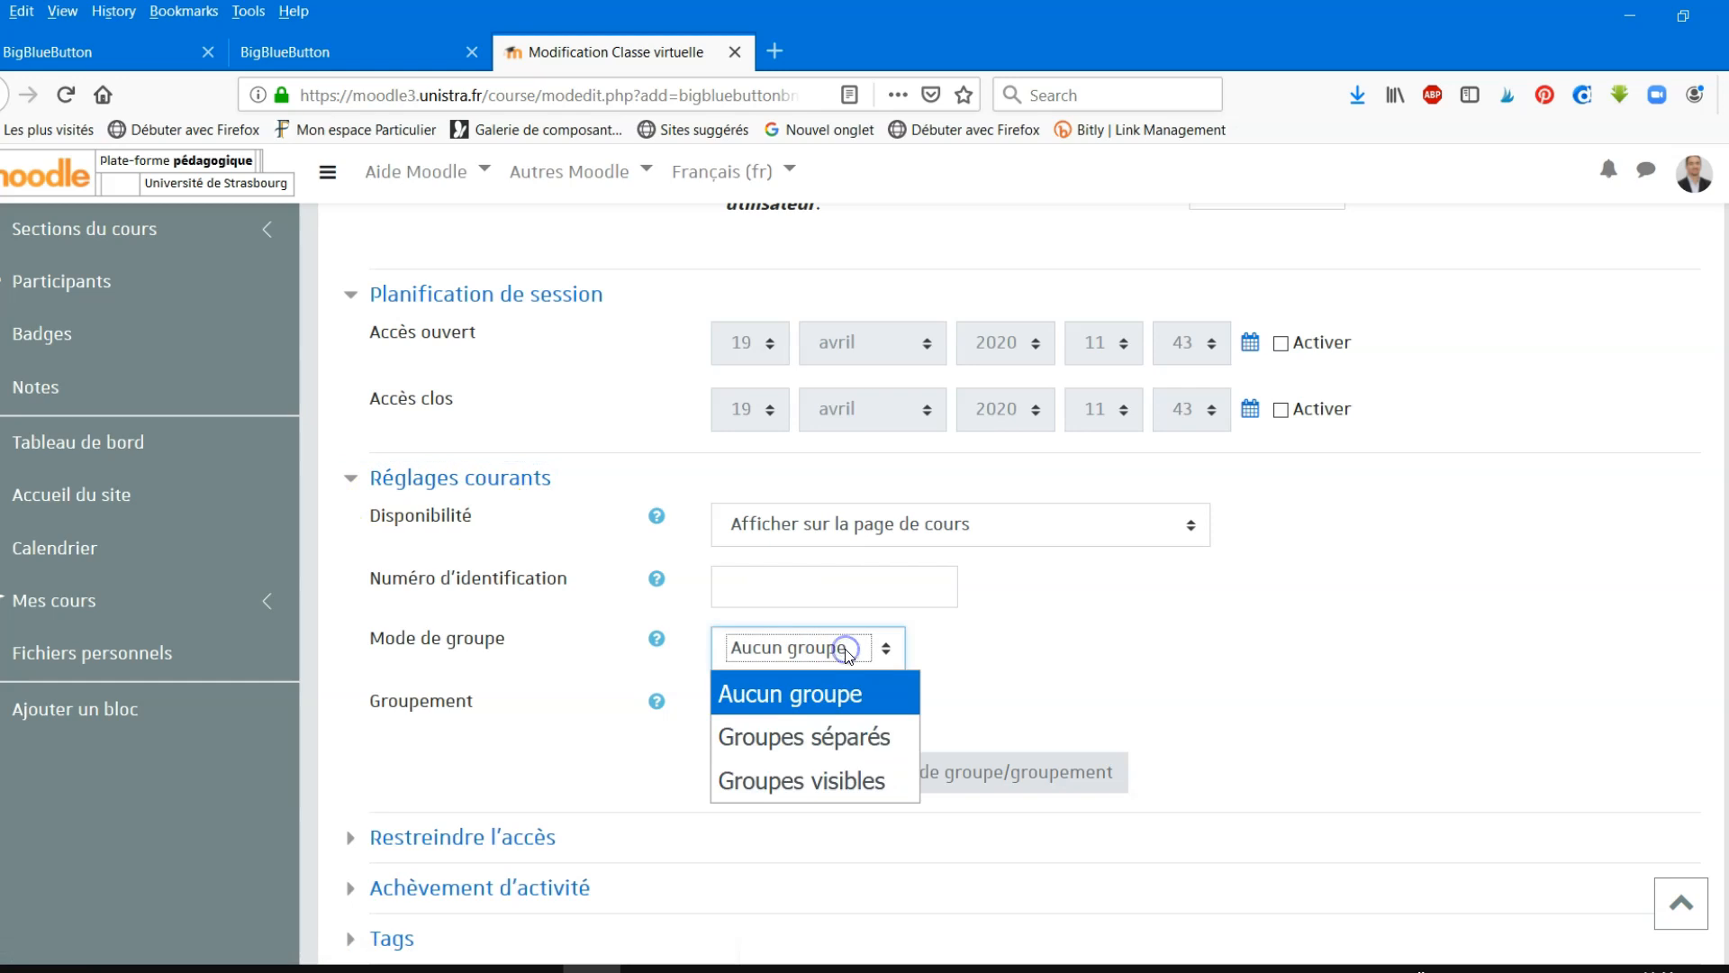
pyautogui.click(846, 650)
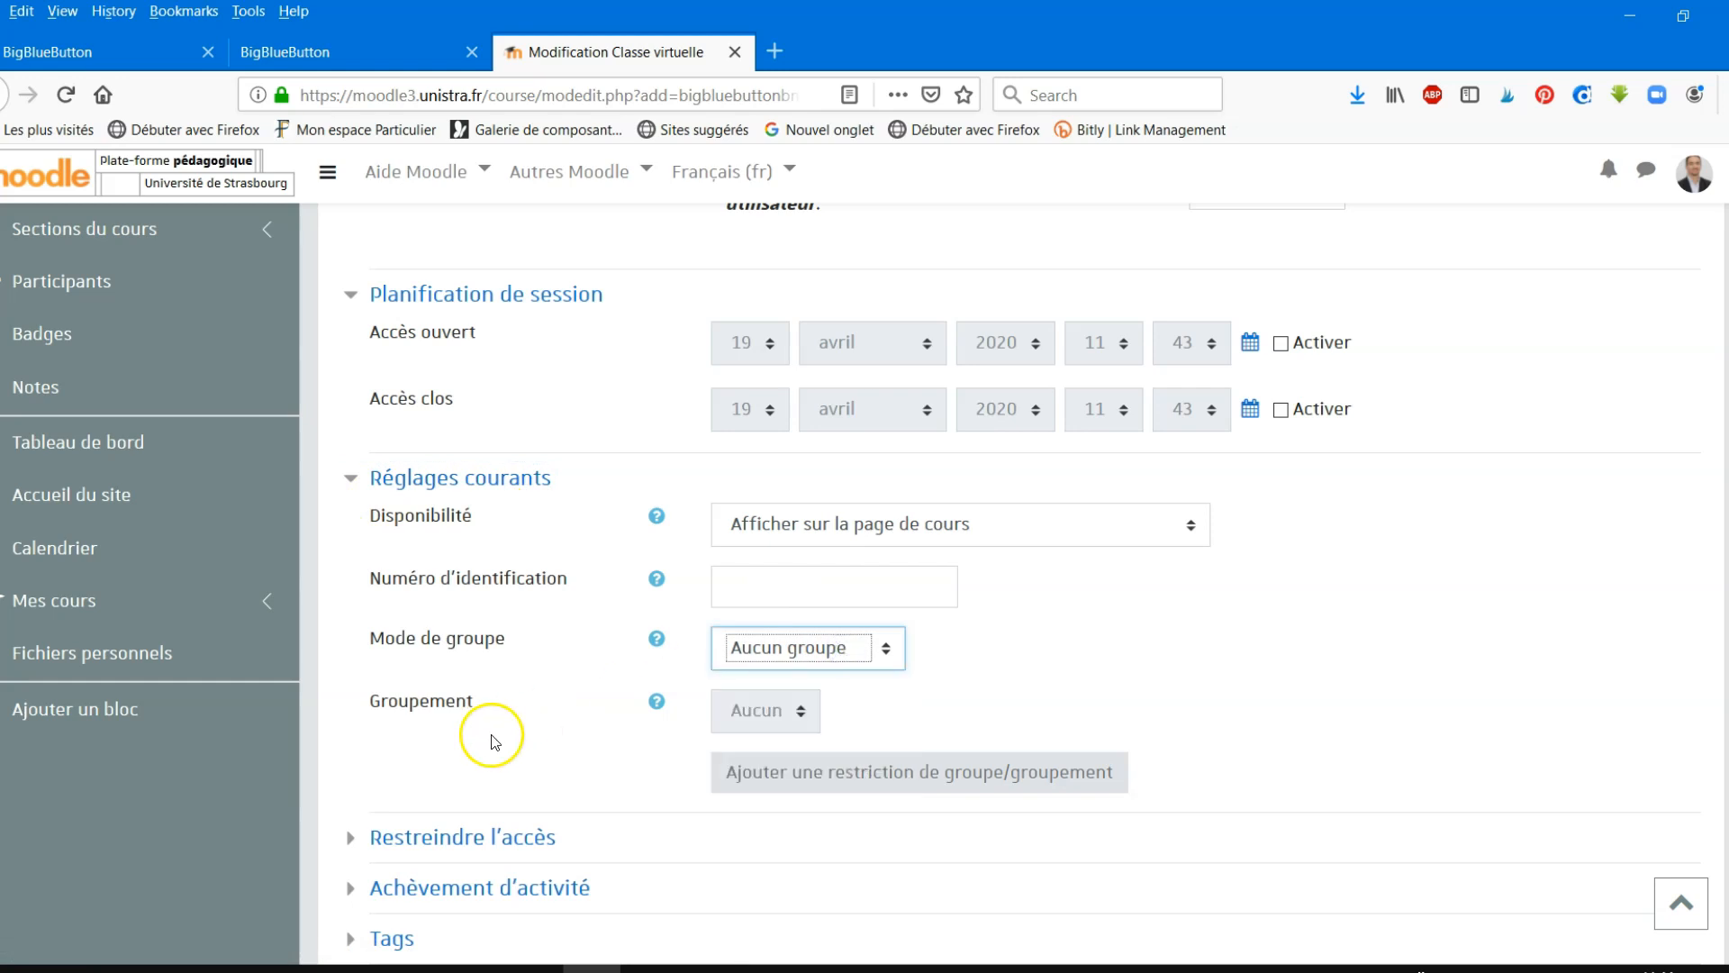
# - Expand the access restriction and activity completion settings and review their options
pyautogui.scroll(-3, 498, 731)
pyautogui.click(350, 595)
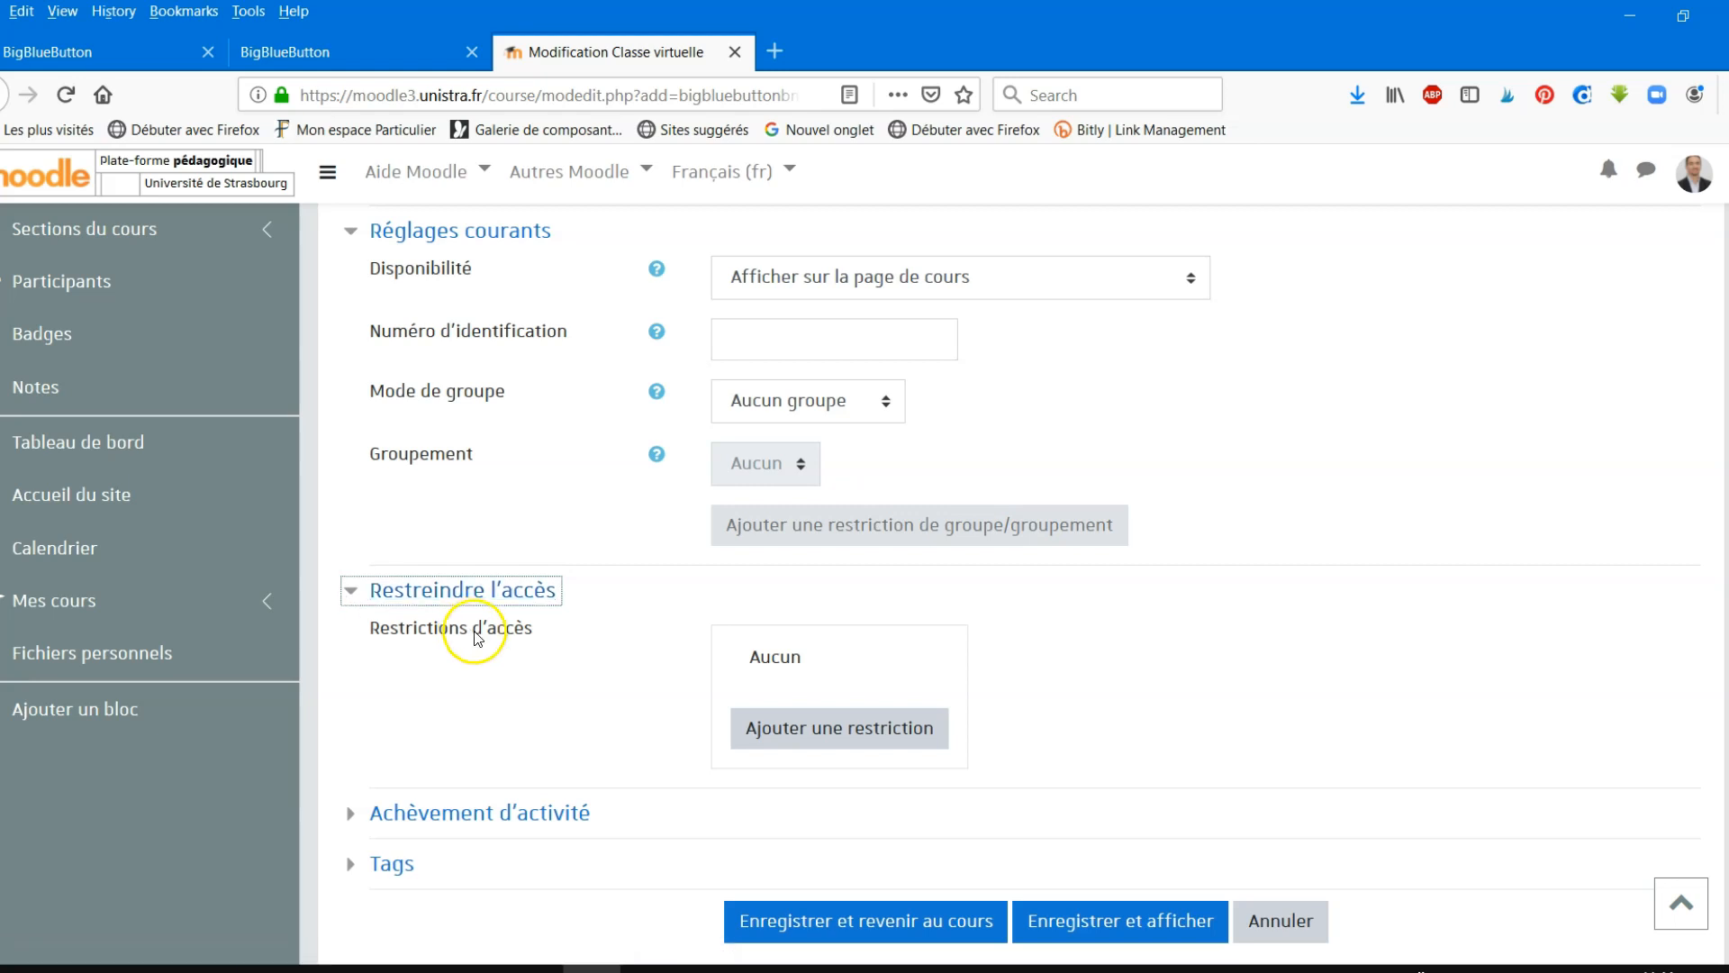
pyautogui.scroll(-3, 451, 630)
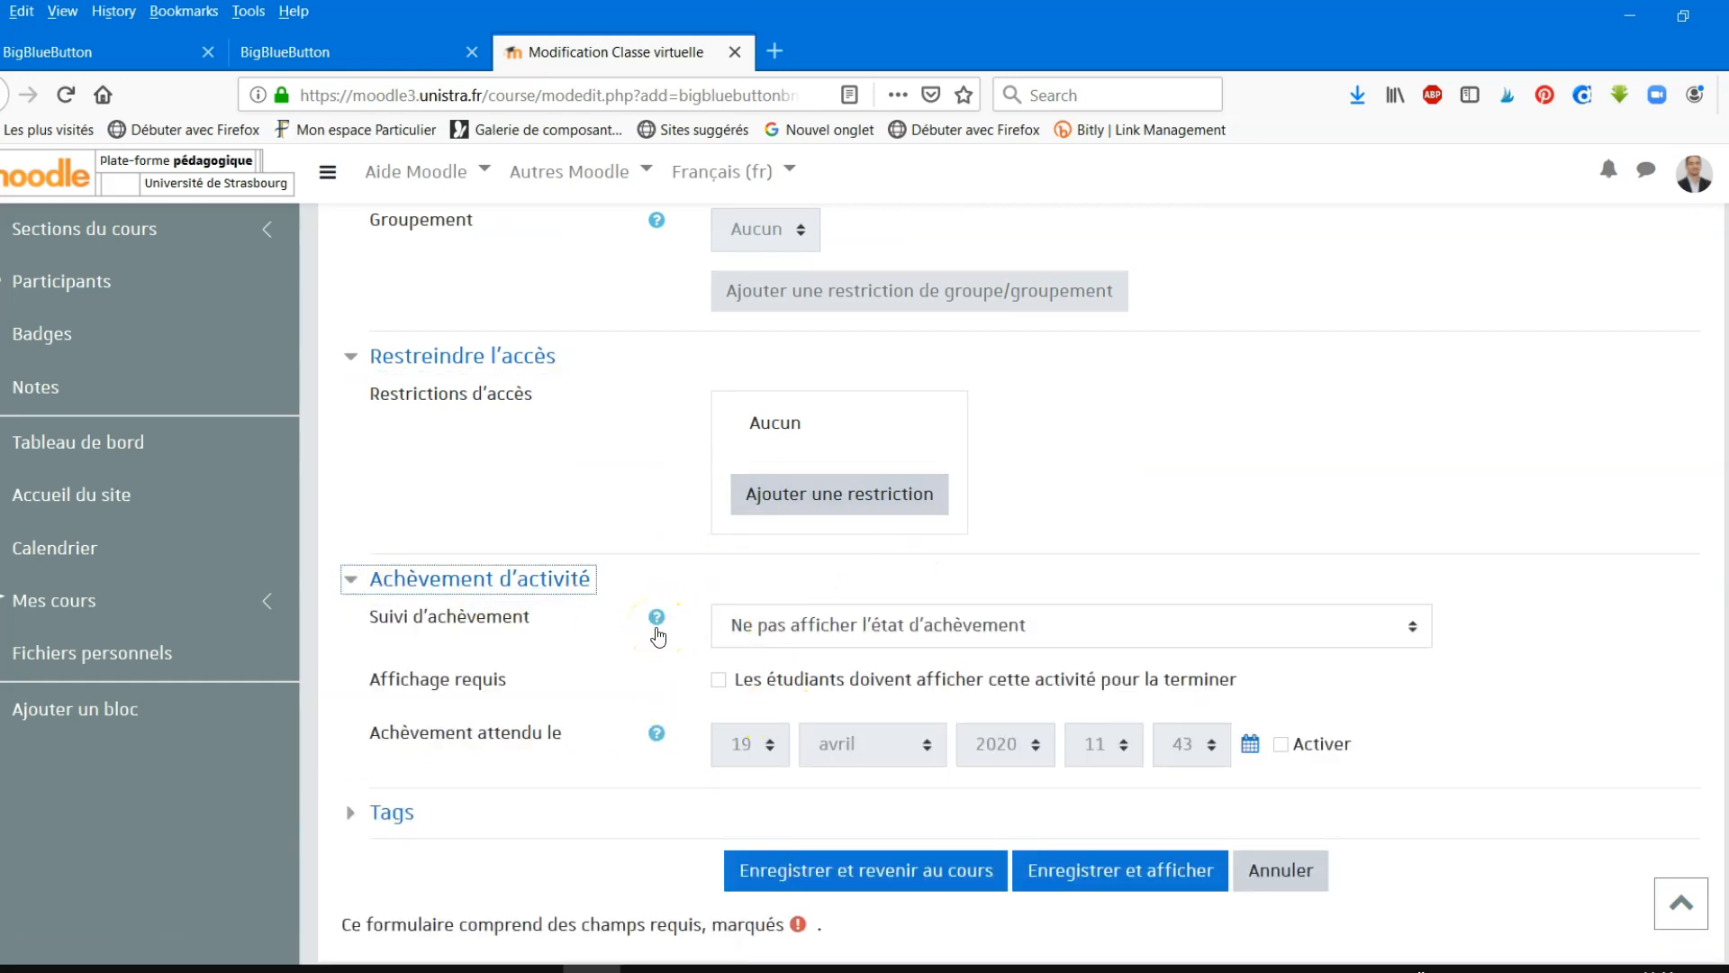
pyautogui.scroll(-2, 646, 664)
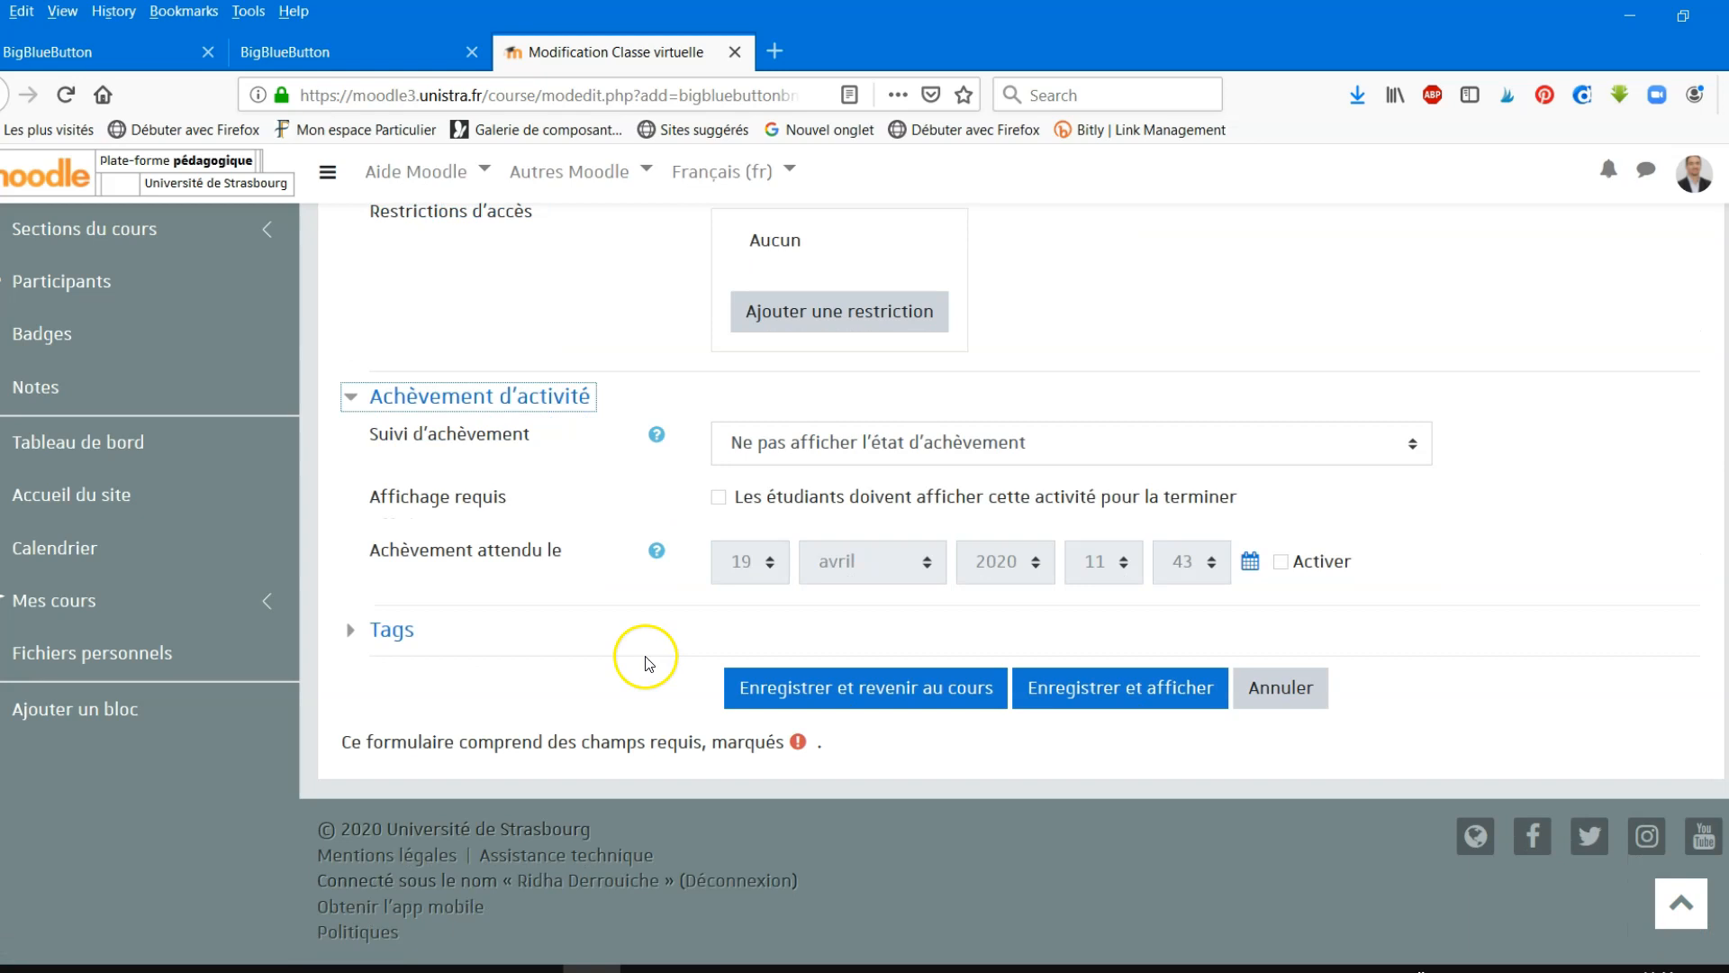
# - Save and display the virtual class, and reopen Classe_1_S2 from Section 2 of the course page
pyautogui.click(1080, 696)
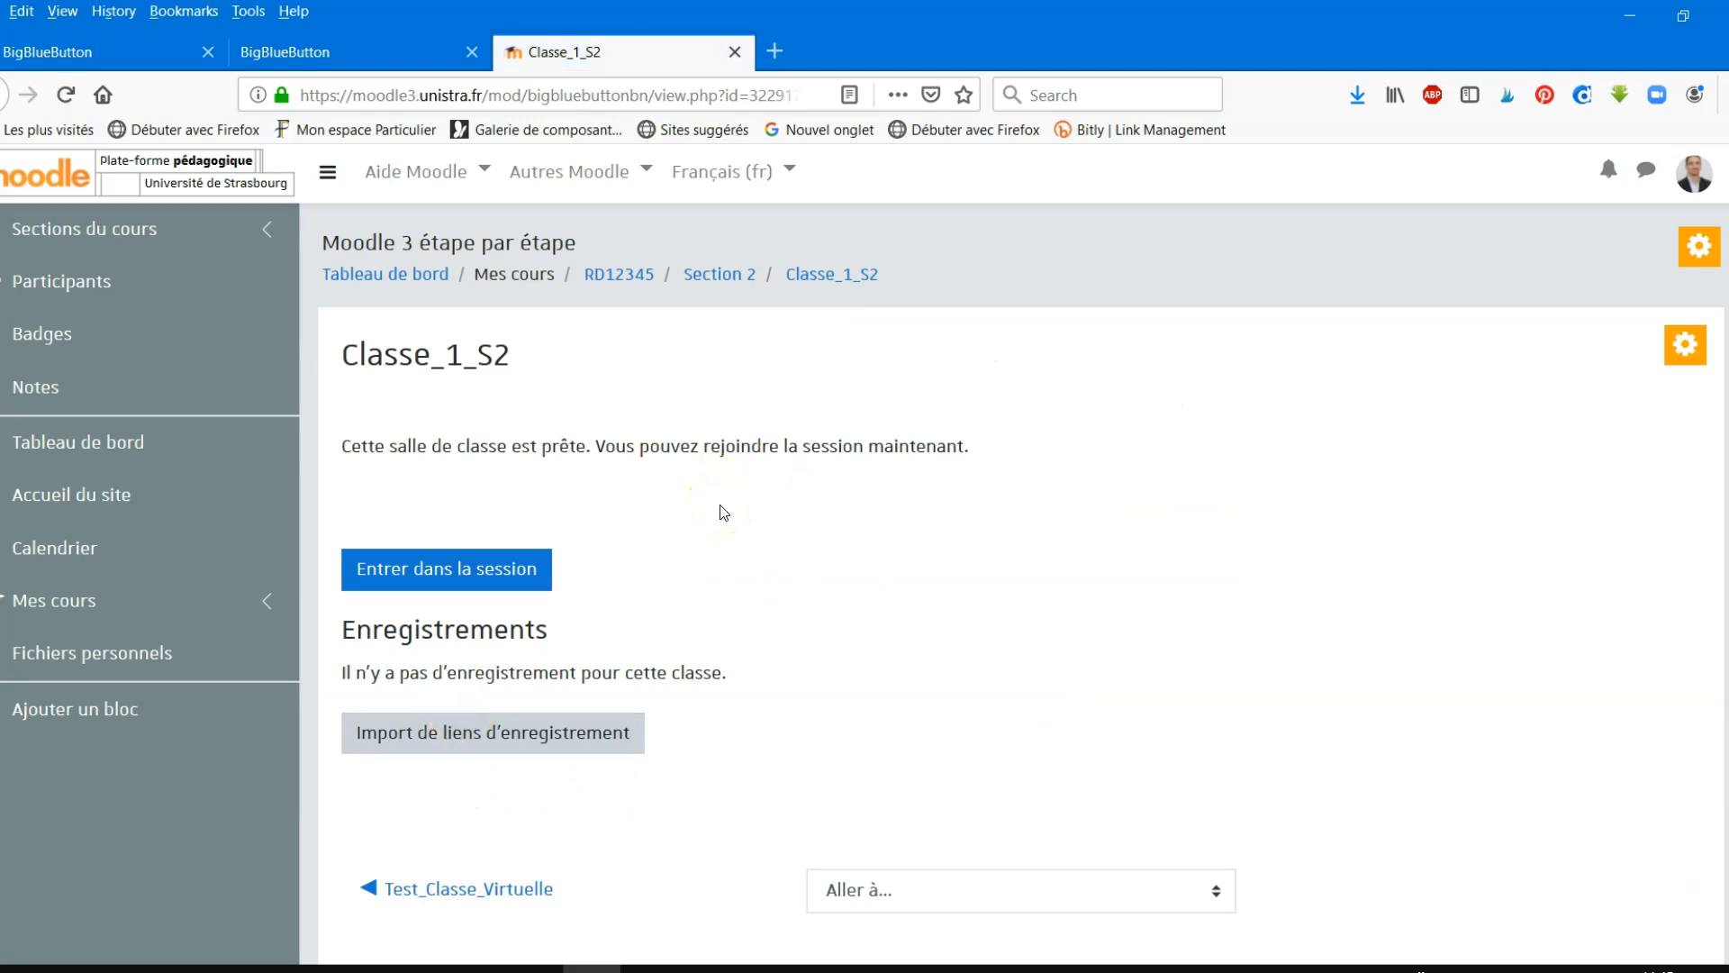
pyautogui.click(720, 274)
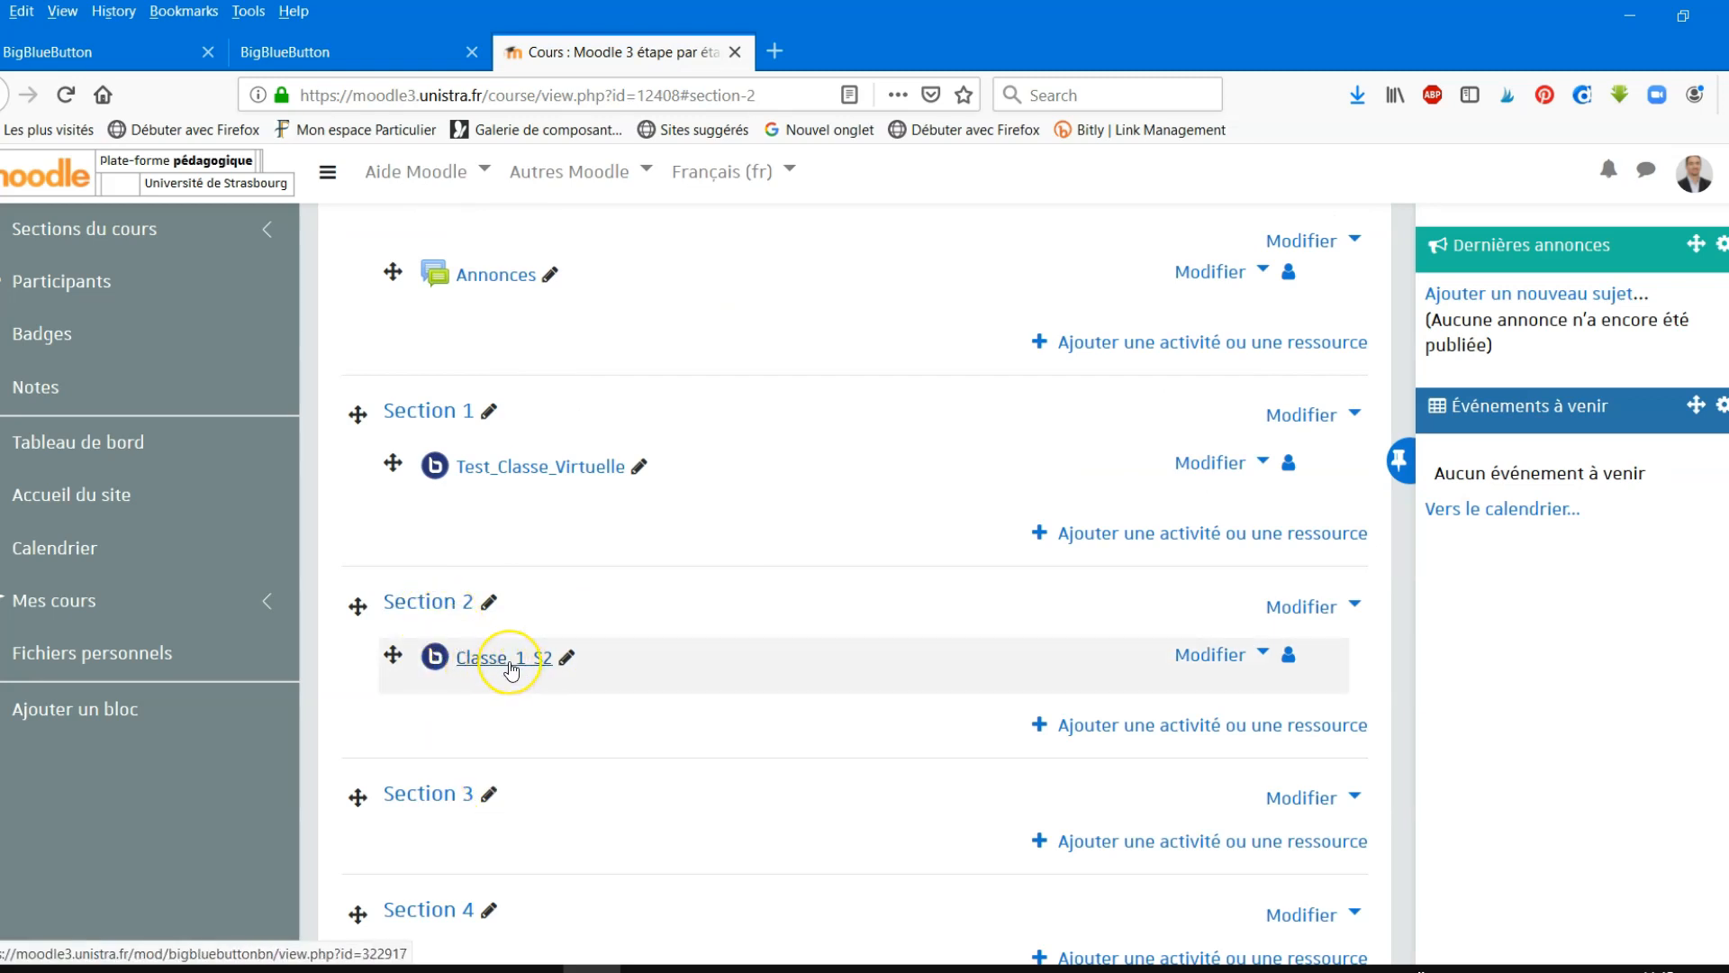
pyautogui.click(511, 668)
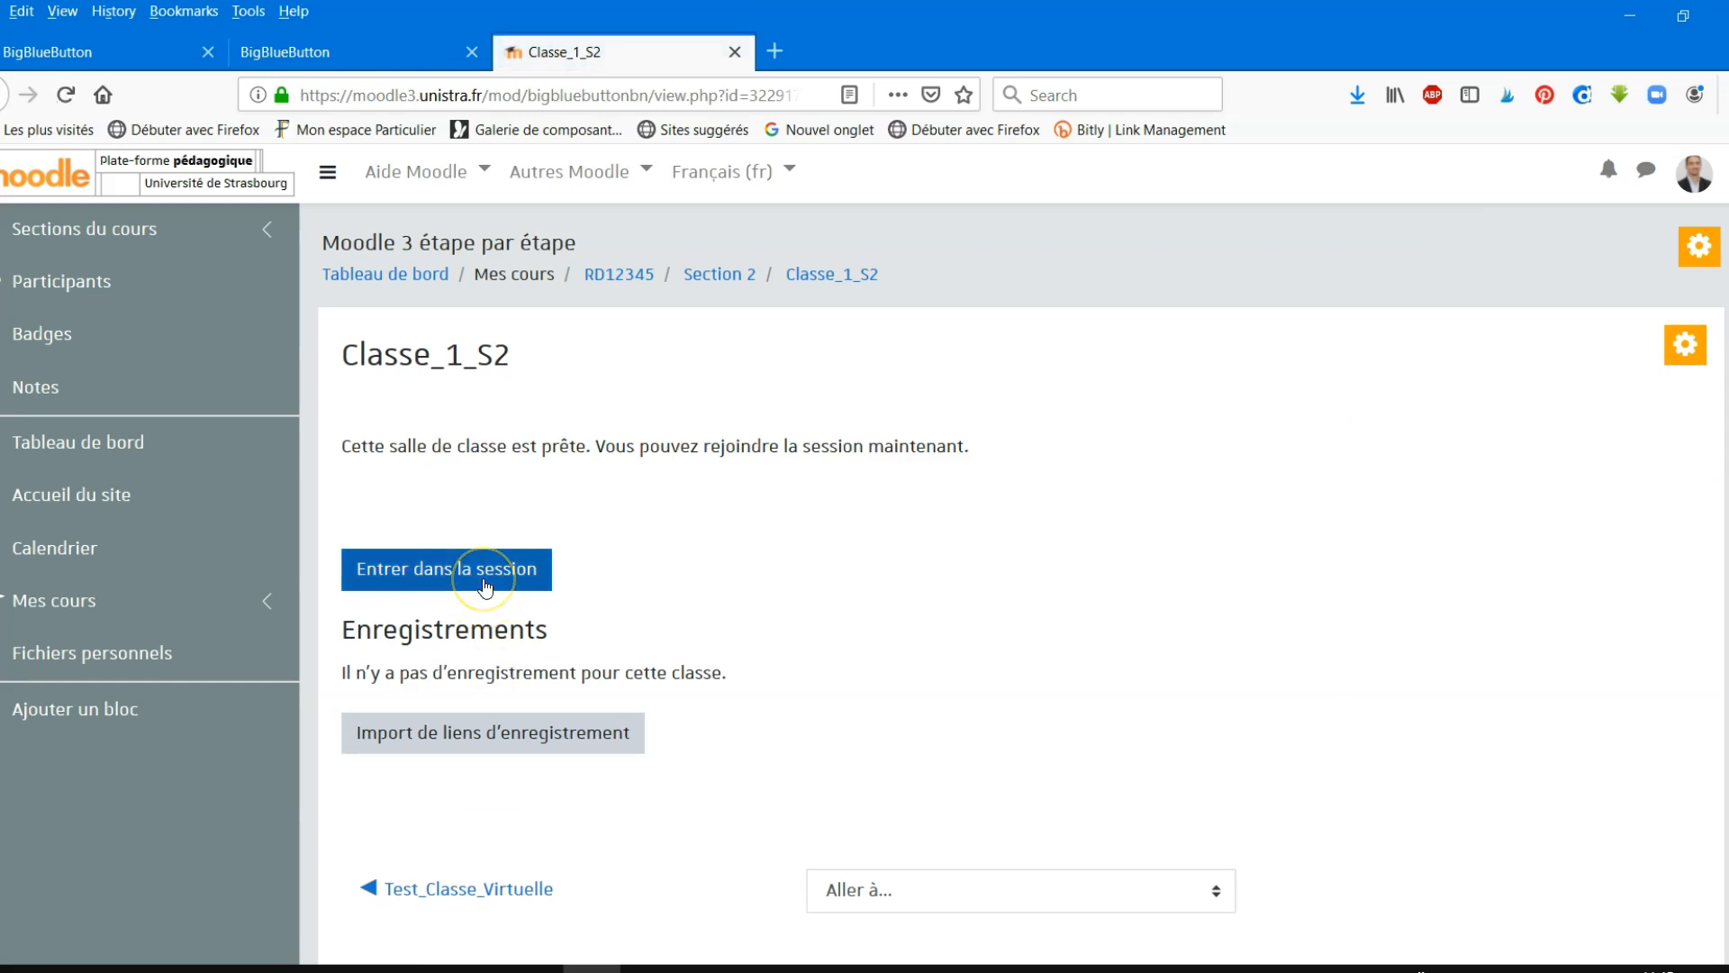
# - Enter the Classe_1_S2 session and join the audio with the microphone, allowing browser access and confirming the echo test
pyautogui.click(484, 585)
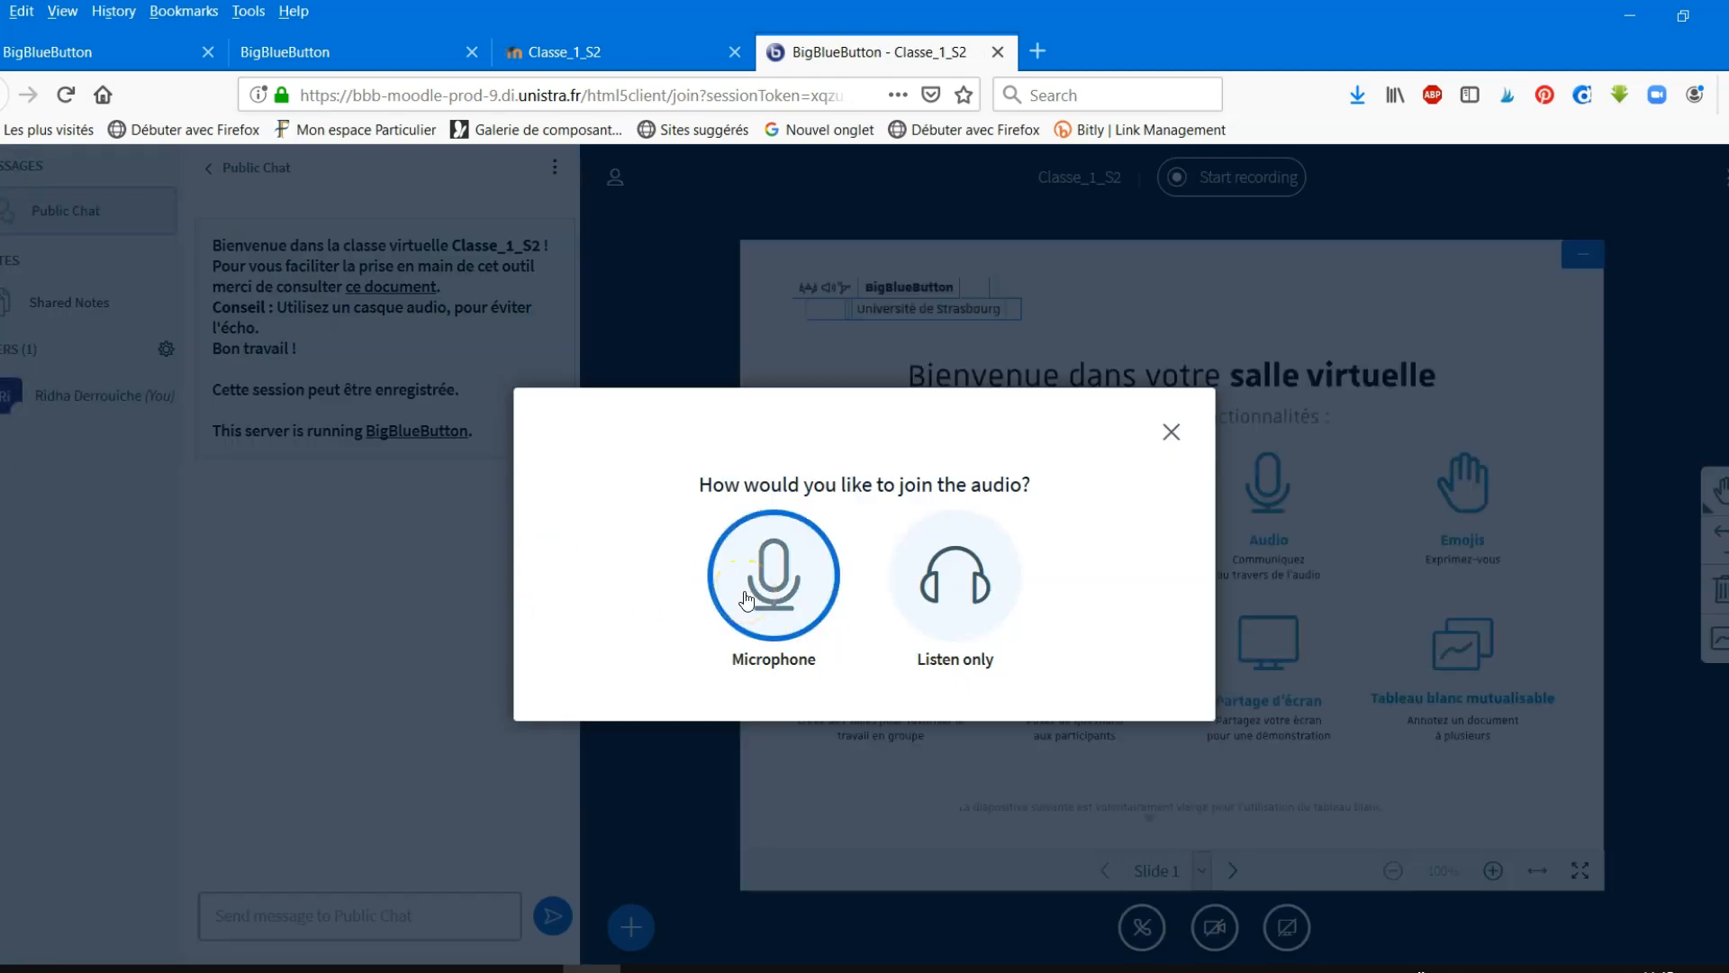
pyautogui.click(746, 598)
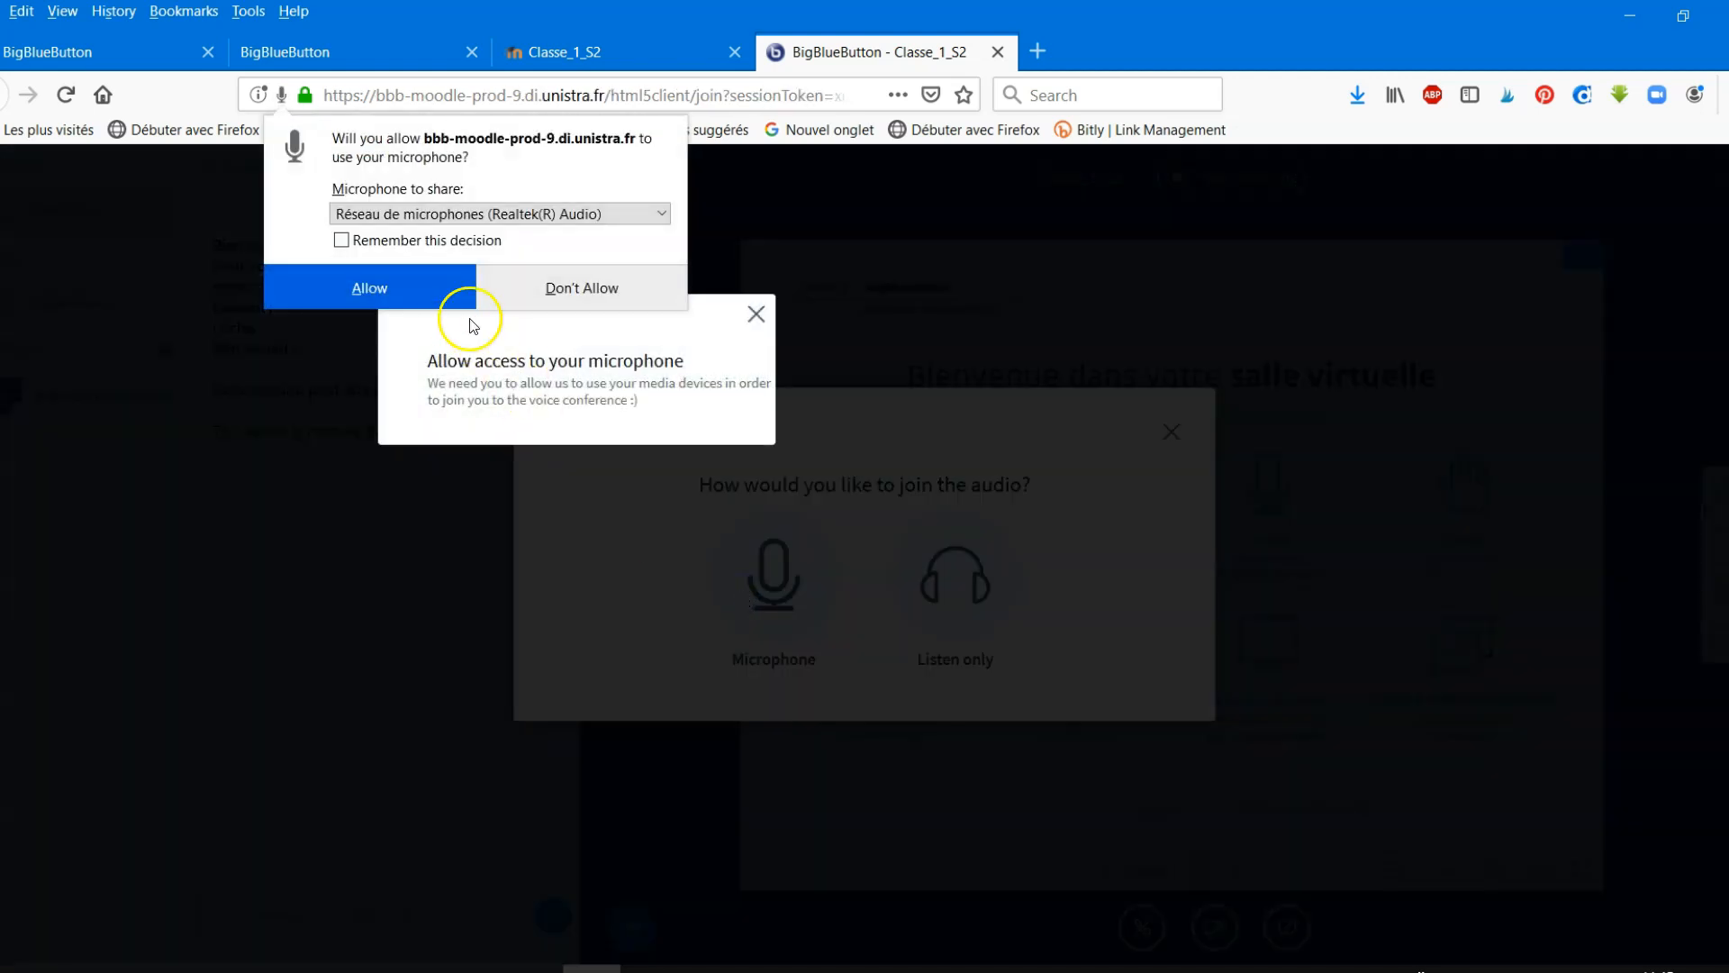
pyautogui.click(370, 288)
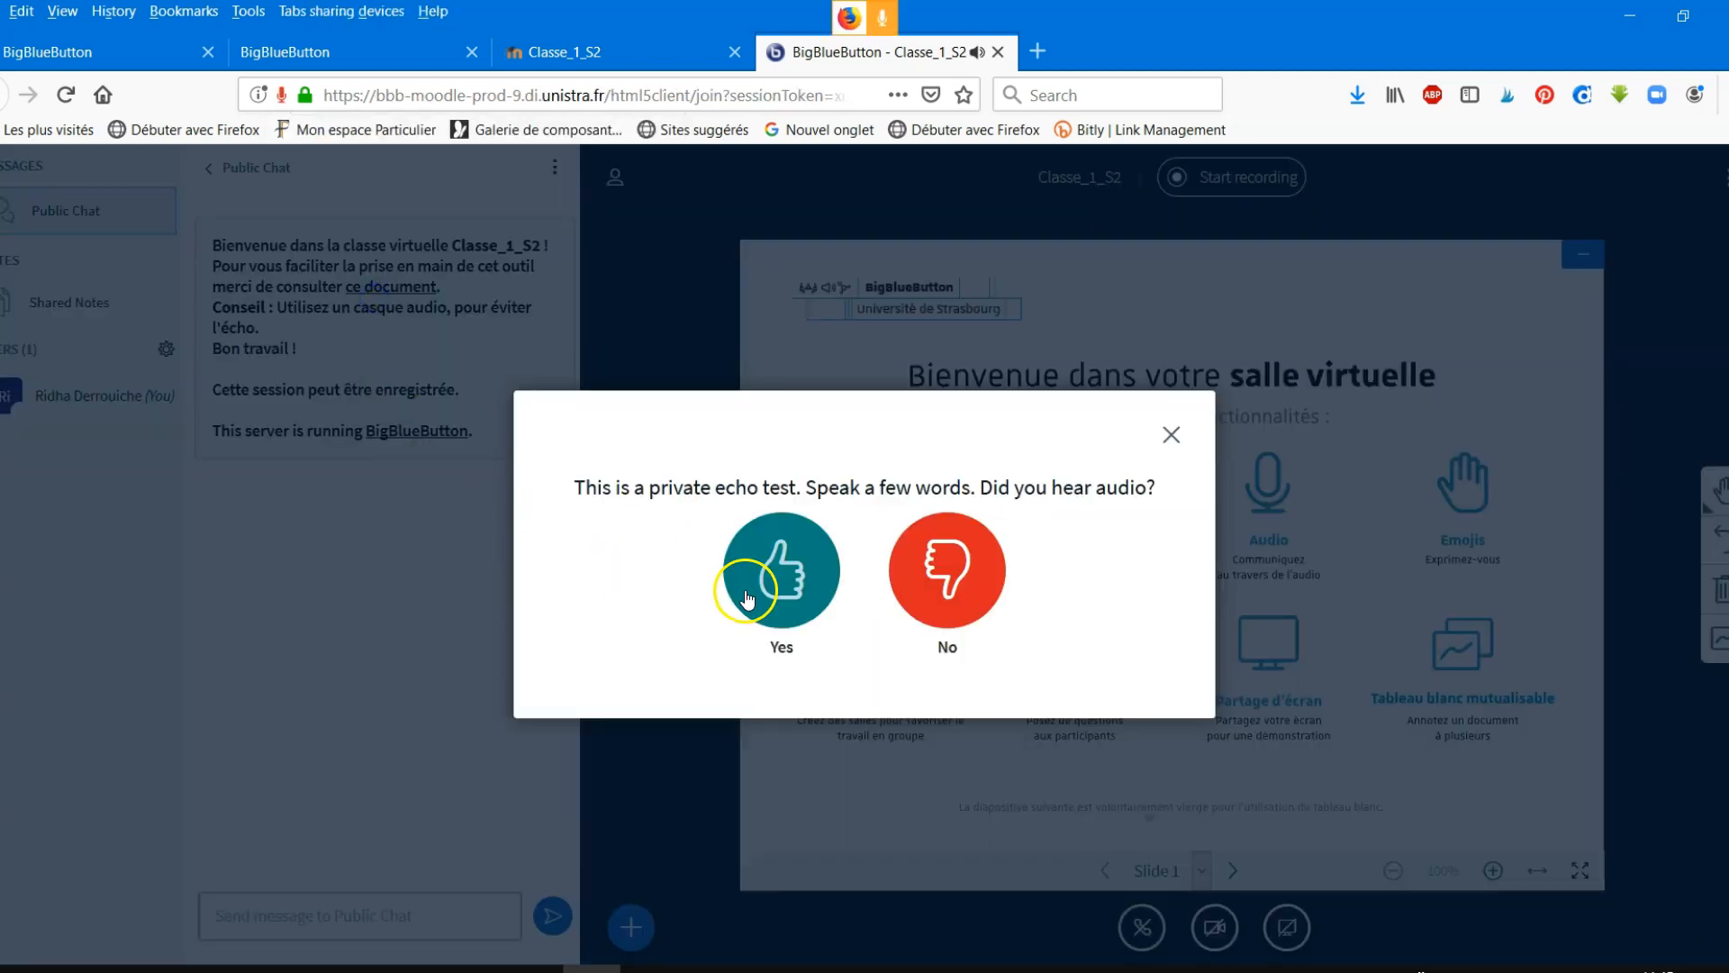
pyautogui.click(746, 596)
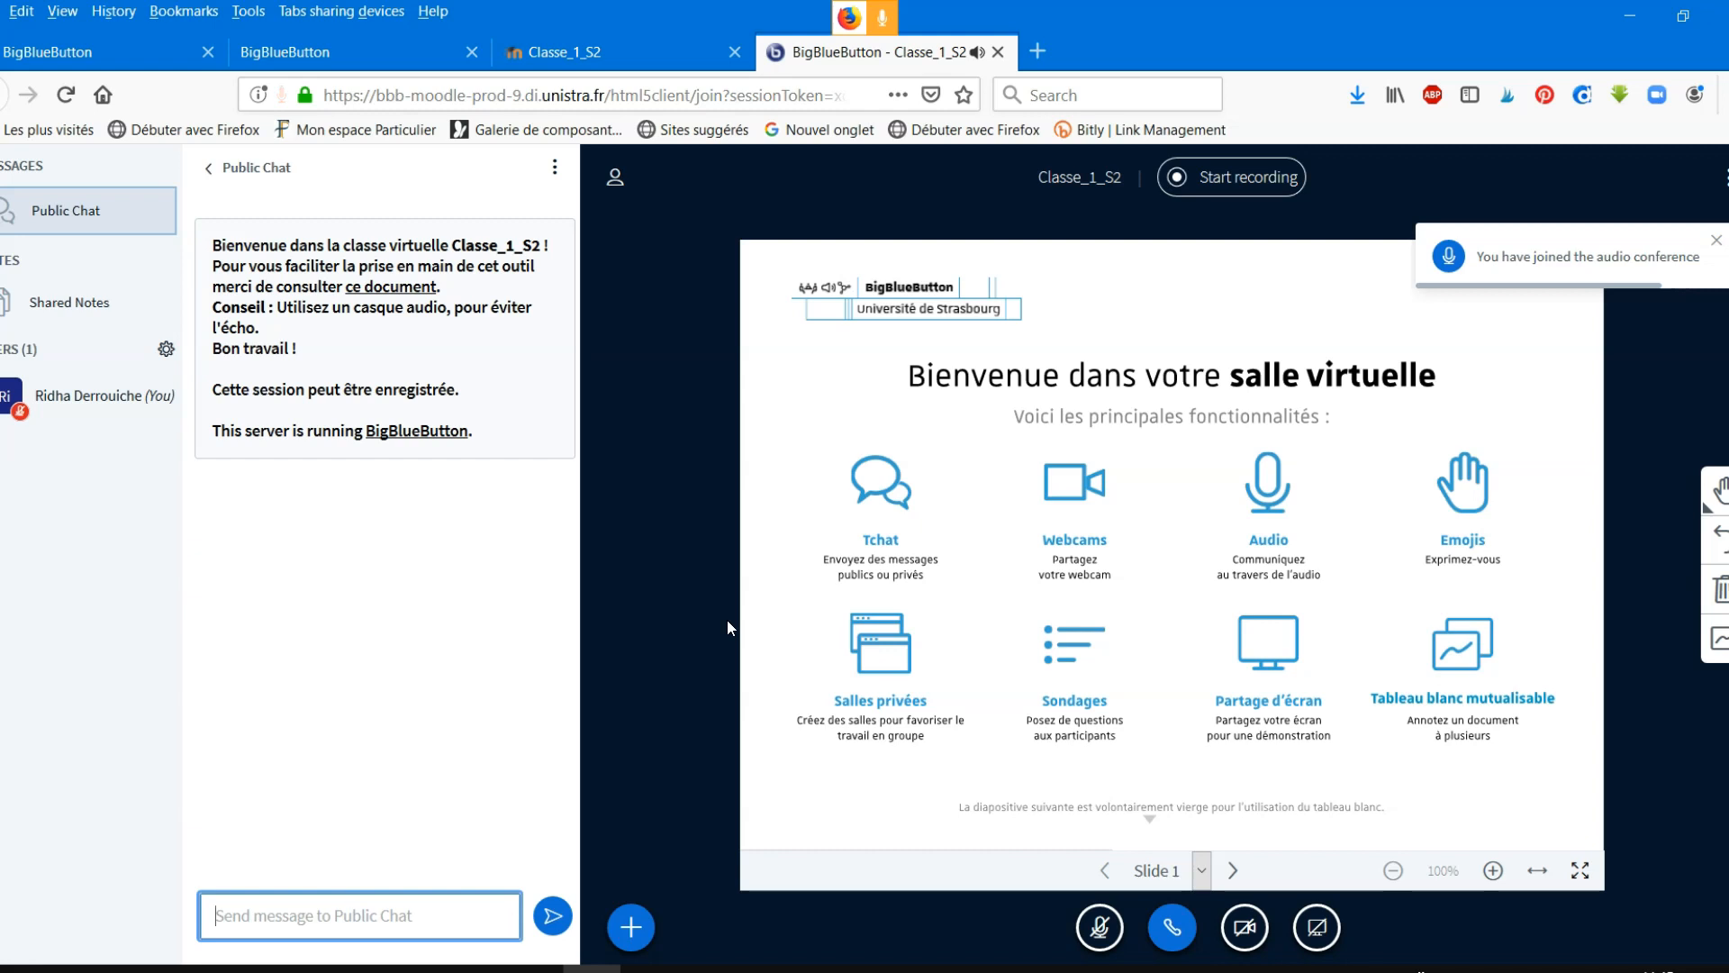